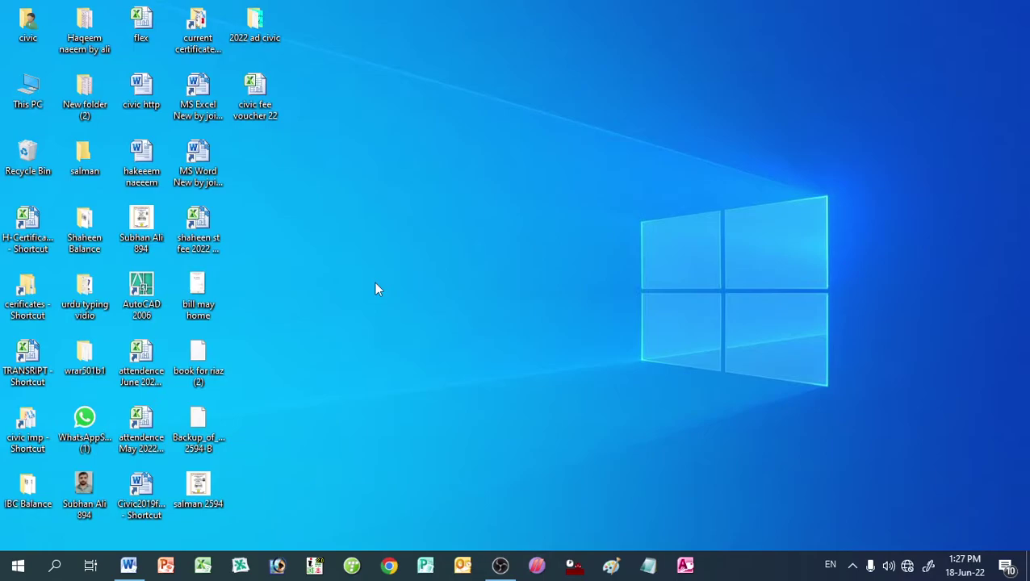
Step: Scroll through the Word RESULT SHEET table and chart, then minimize Word to the desktop
left_click(129, 565)
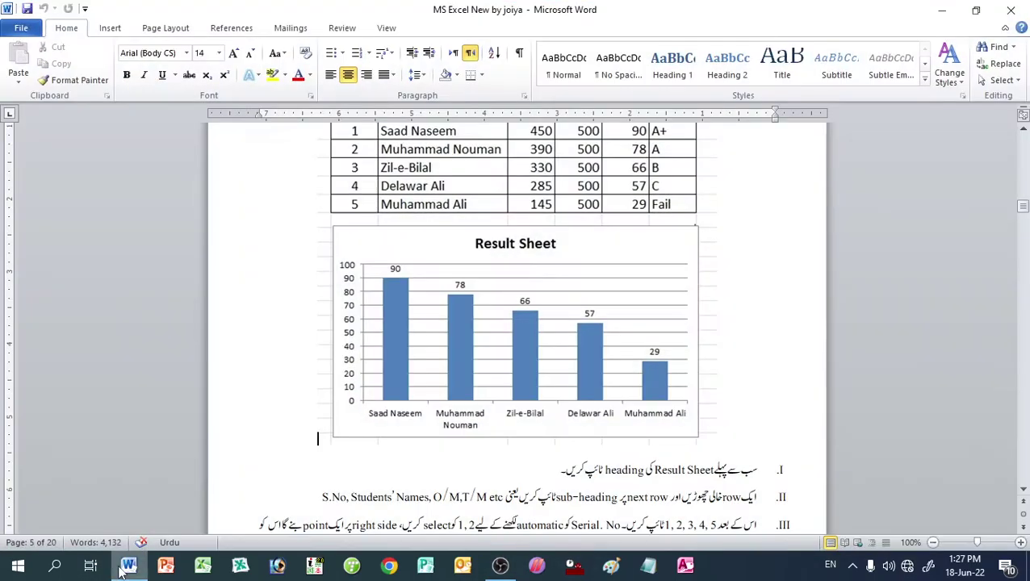
scroll(367, 259, "up", 3)
scroll(373, 260, "down", 2)
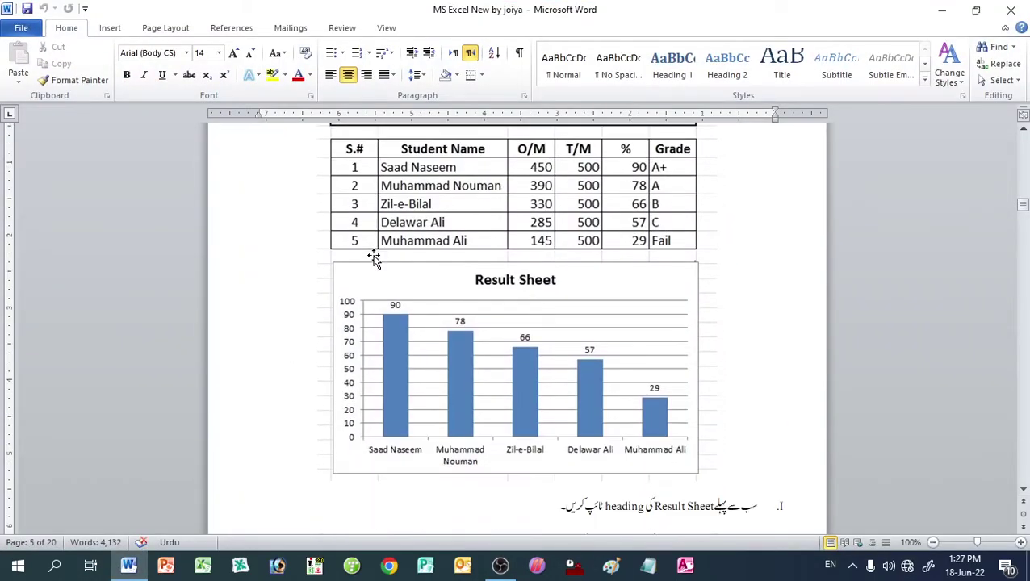
scroll(373, 258, "up", 2)
scroll(373, 260, "up", 1)
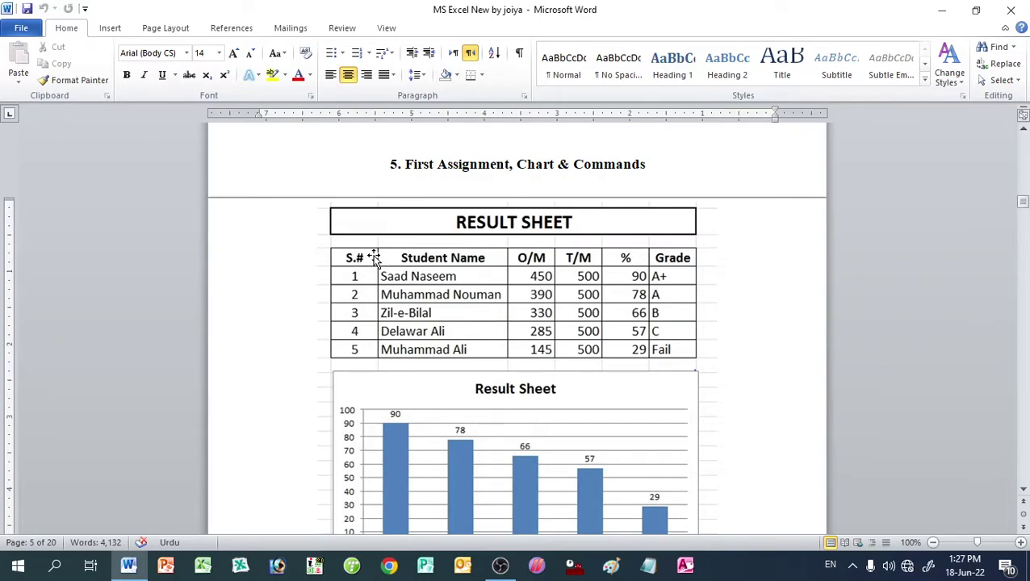
scroll(373, 258, "down", 3)
scroll(373, 258, "down", 2)
scroll(373, 259, "up", 3)
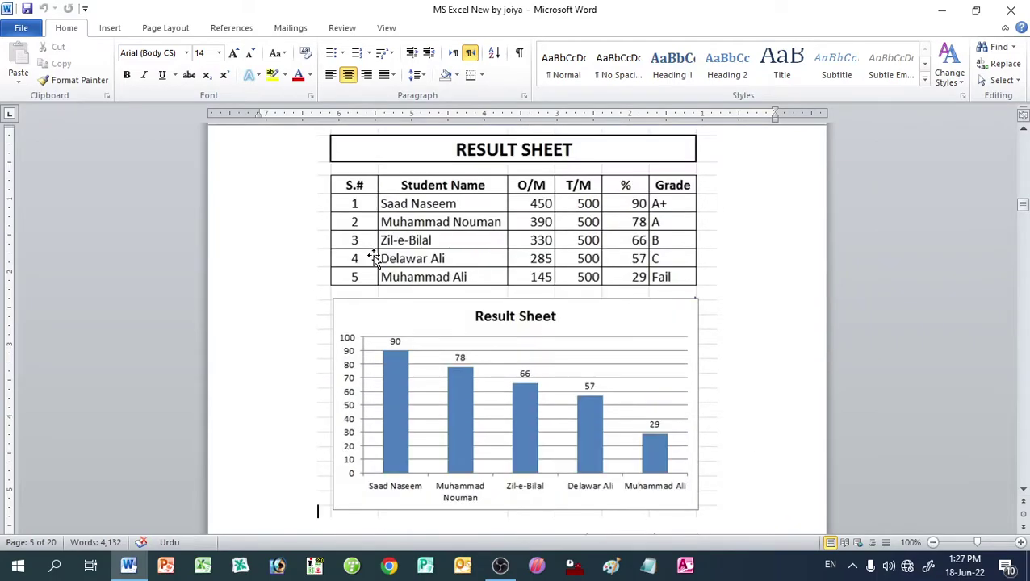
scroll(373, 258, "up", 3)
scroll(373, 259, "down", 2)
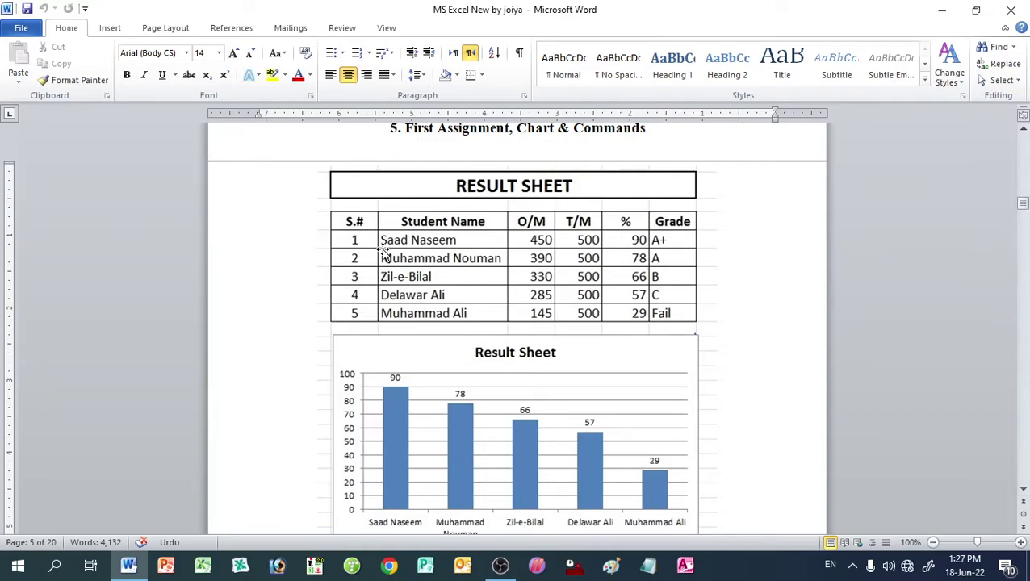
scroll(385, 251, "down", 1)
scroll(385, 252, "down", 2)
scroll(385, 252, "up", 2)
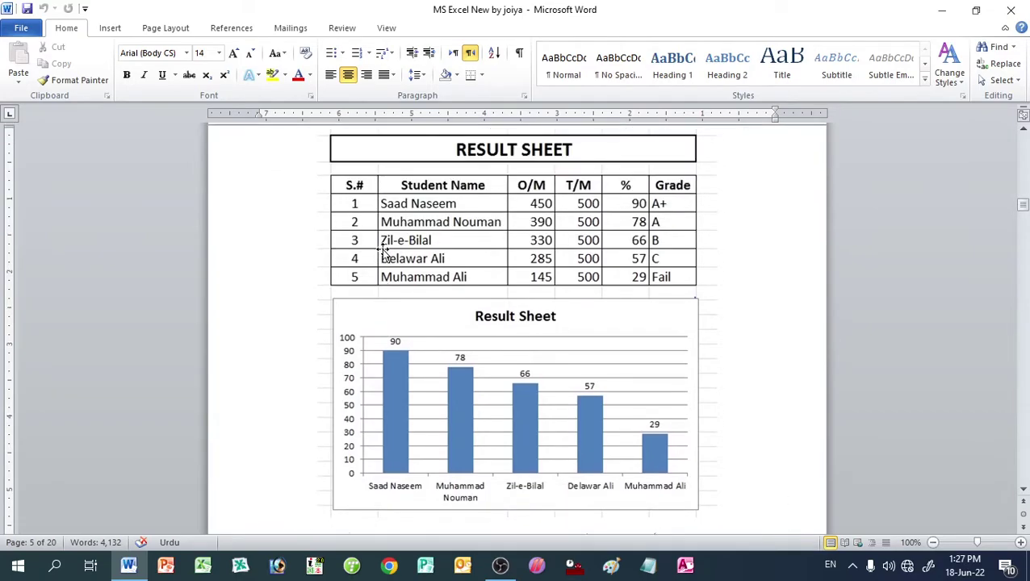
scroll(385, 252, "up", 1)
scroll(385, 252, "down", 4)
scroll(384, 251, "down", 4)
scroll(385, 251, "up", 4)
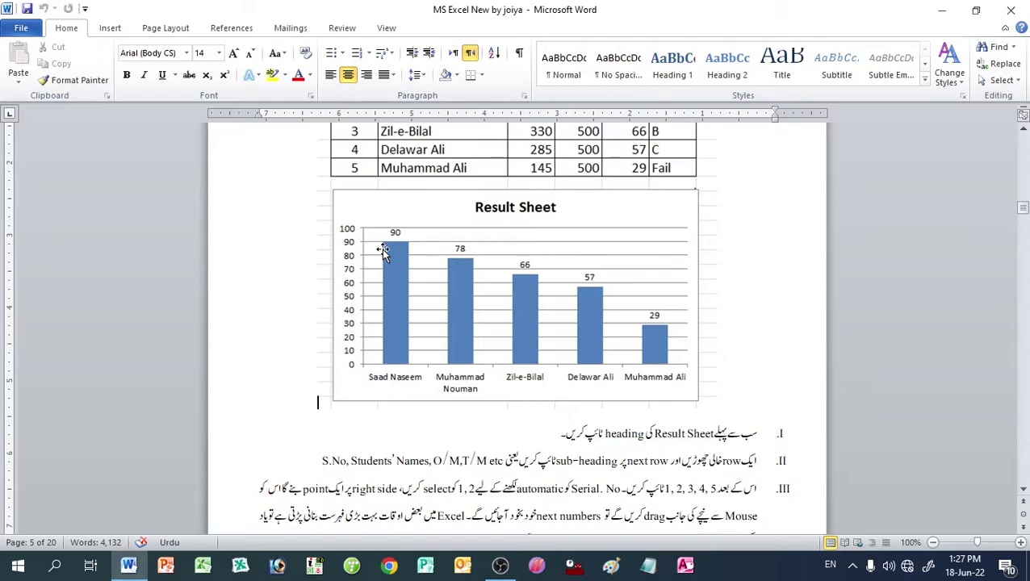
scroll(385, 252, "up", 3)
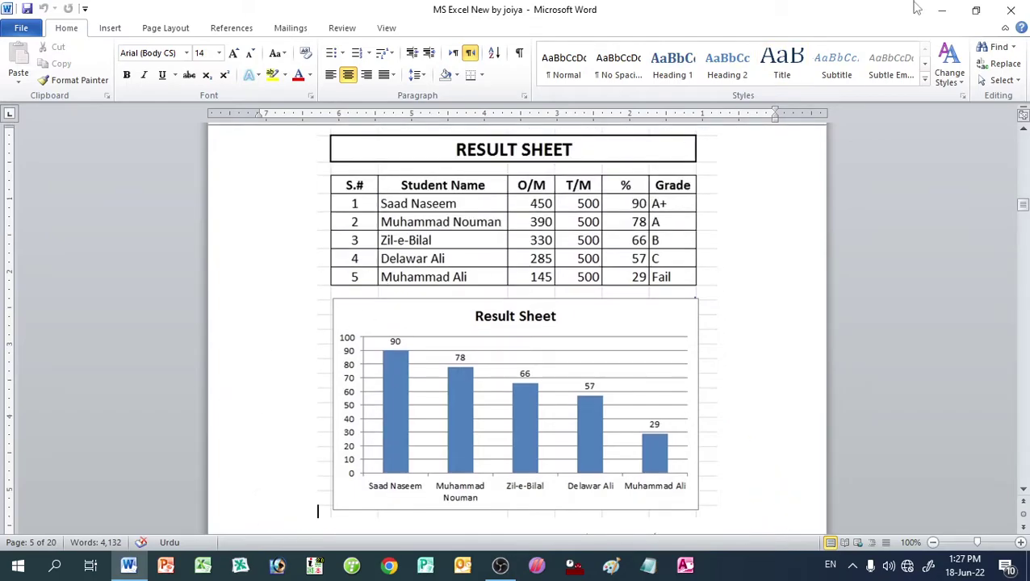
left_click(941, 10)
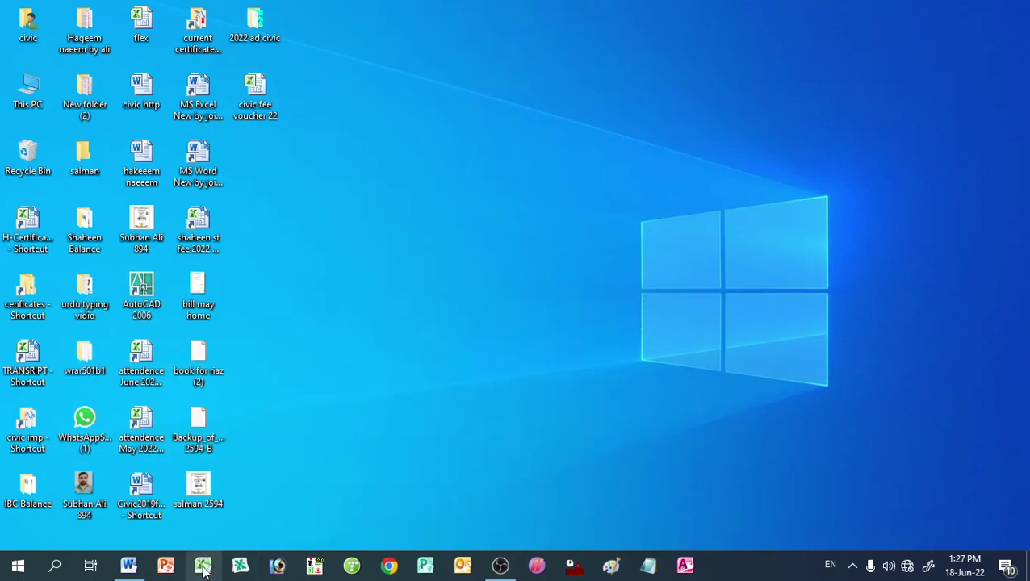
Step: Launch Microsoft Excel 2010 by searching 'excel', minimize the blank workbook, then search 'excel' again
left_click(203, 570)
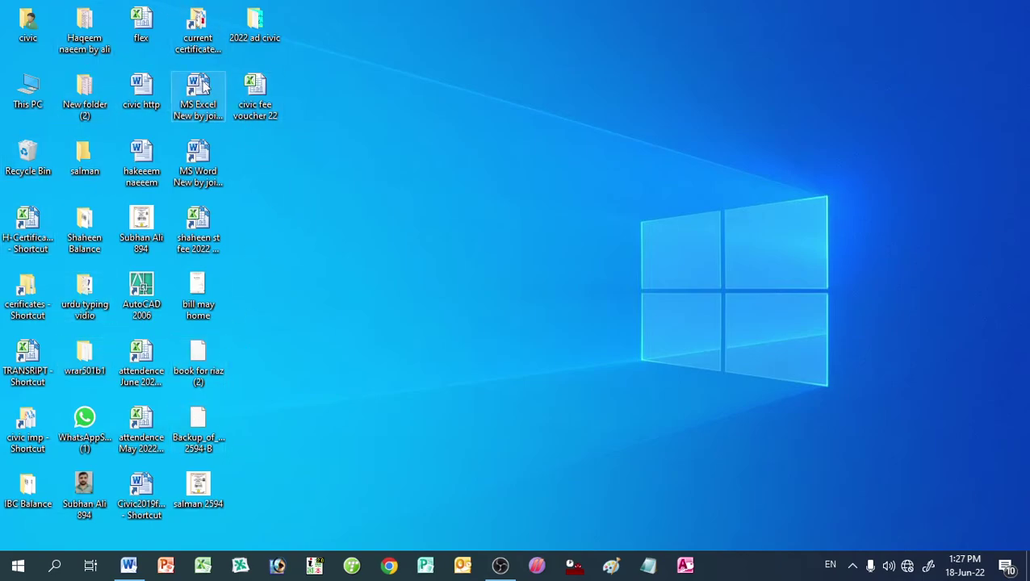
left_click(17, 569)
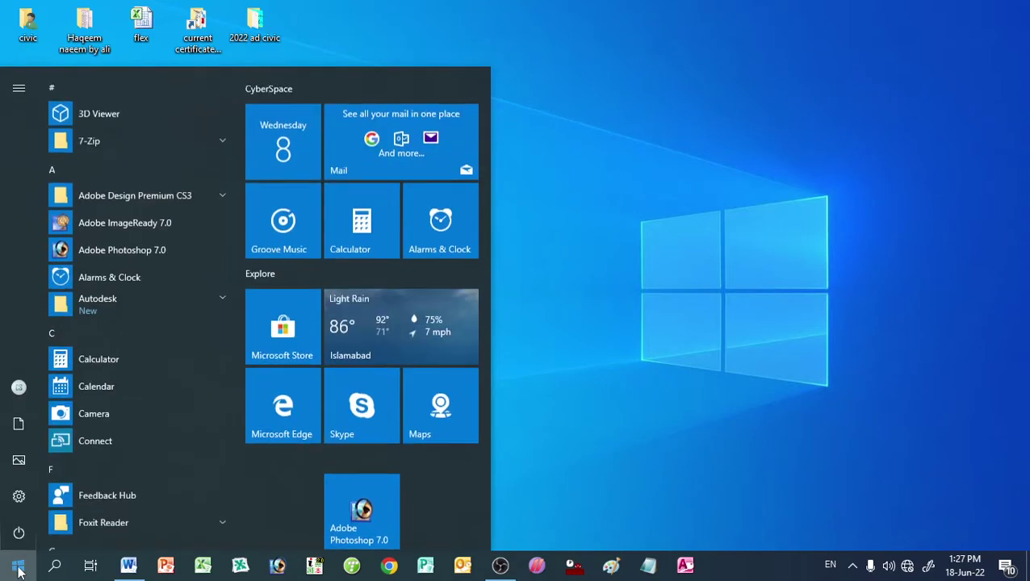
scroll(391, 349, "down", 1)
scroll(391, 348, "down", 3)
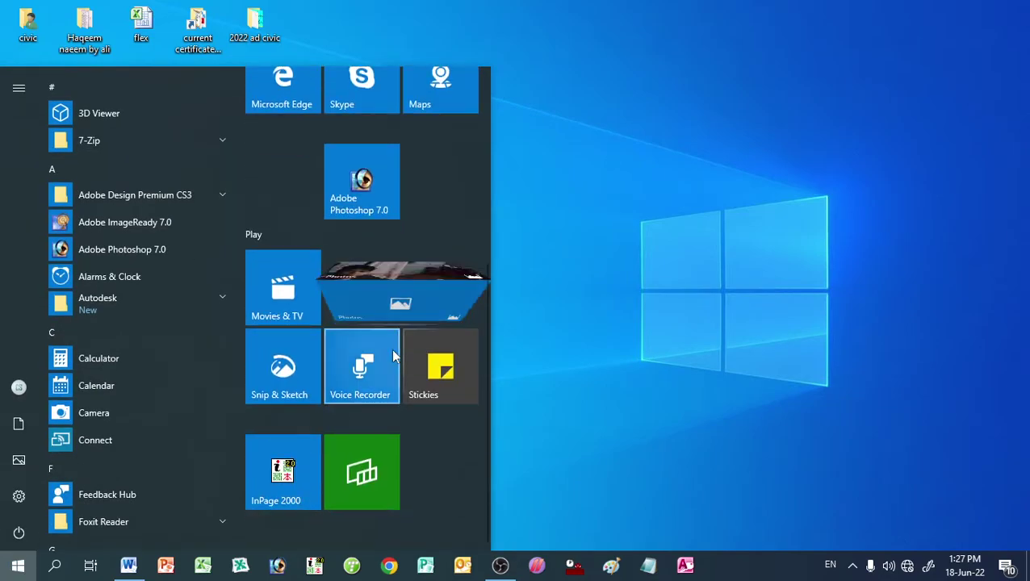
scroll(395, 355, "up", 5)
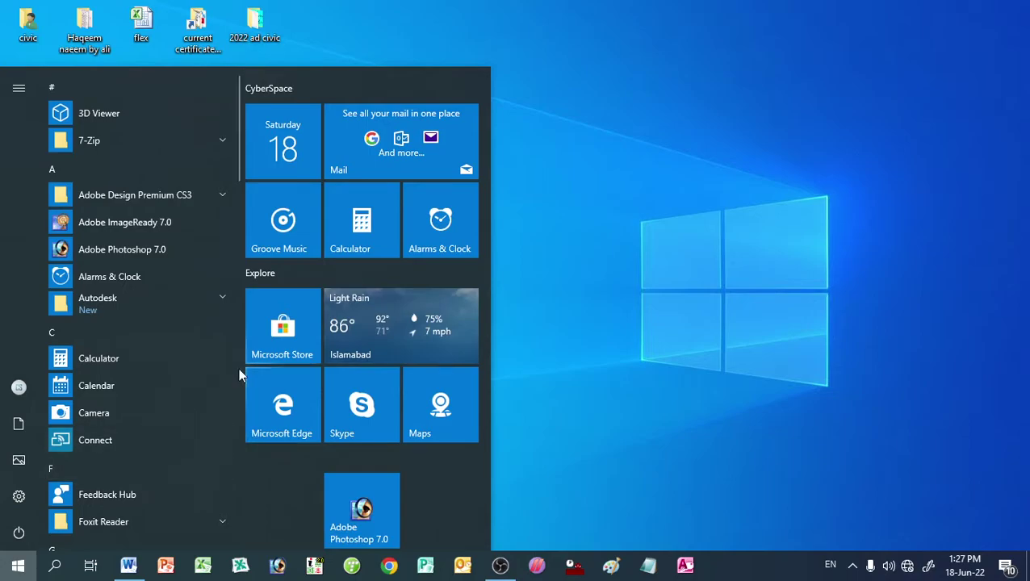
left_click(53, 564)
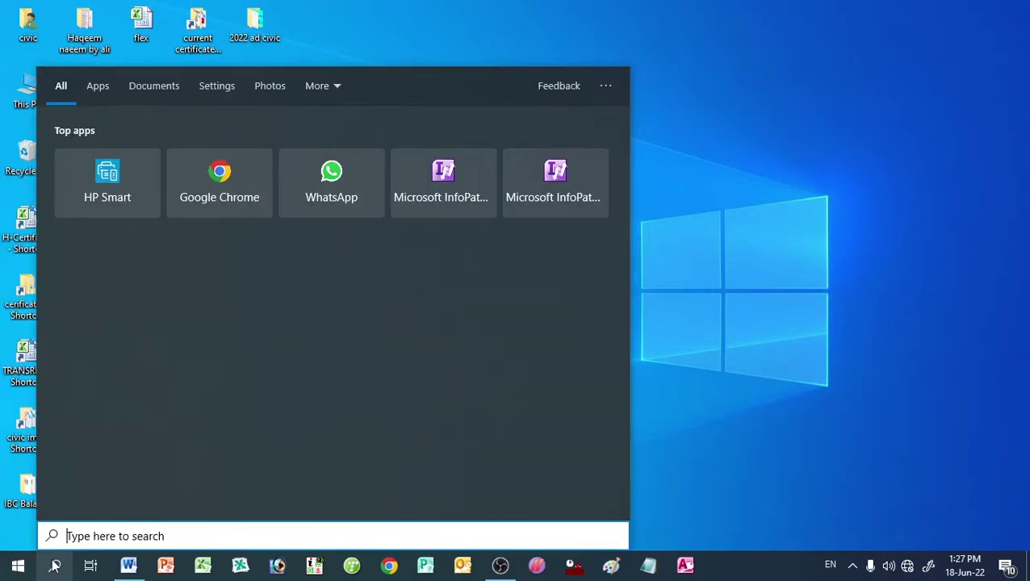
type("exc")
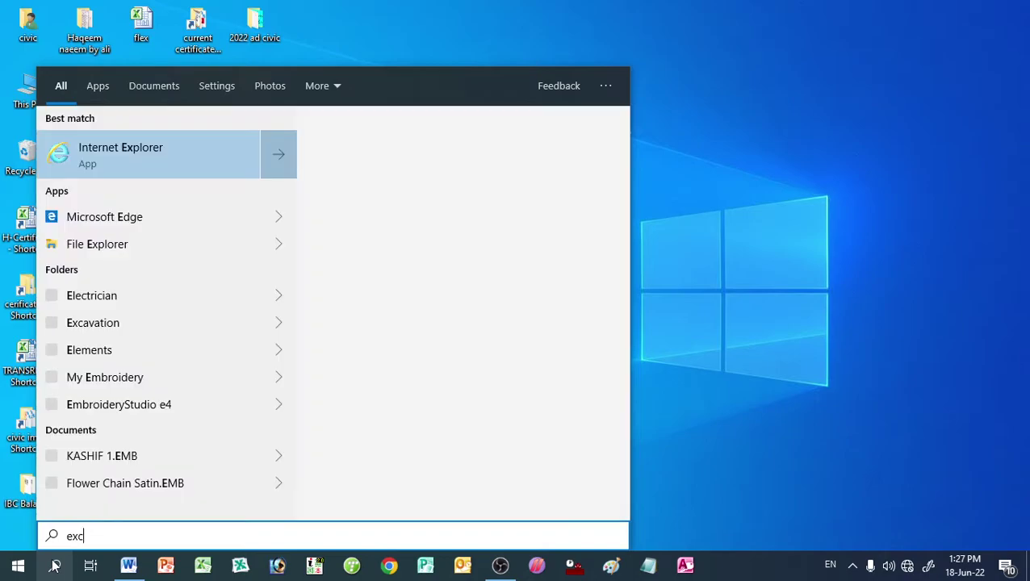
type("el")
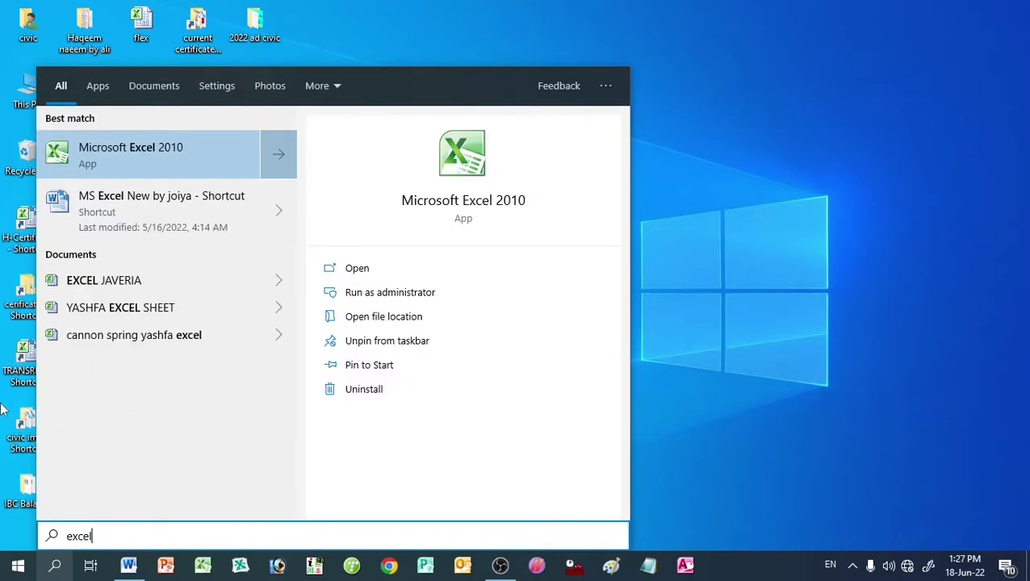
left_click(105, 167)
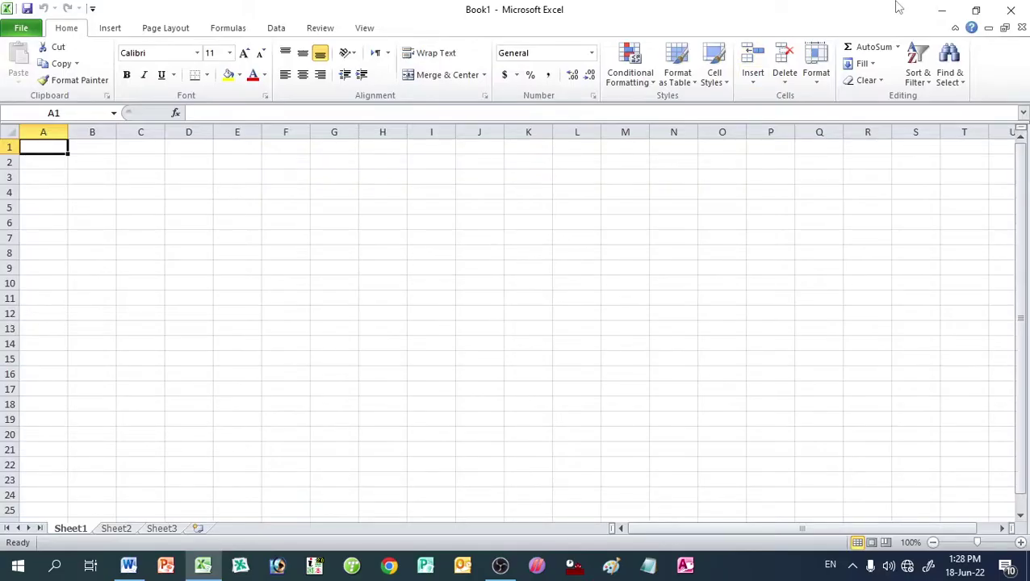
left_click(941, 10)
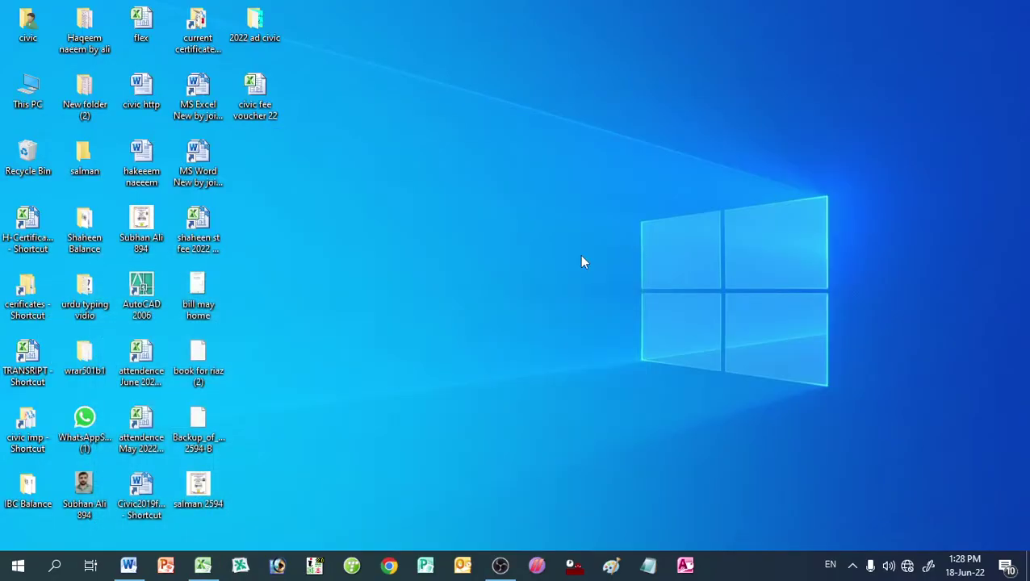
left_click(55, 565)
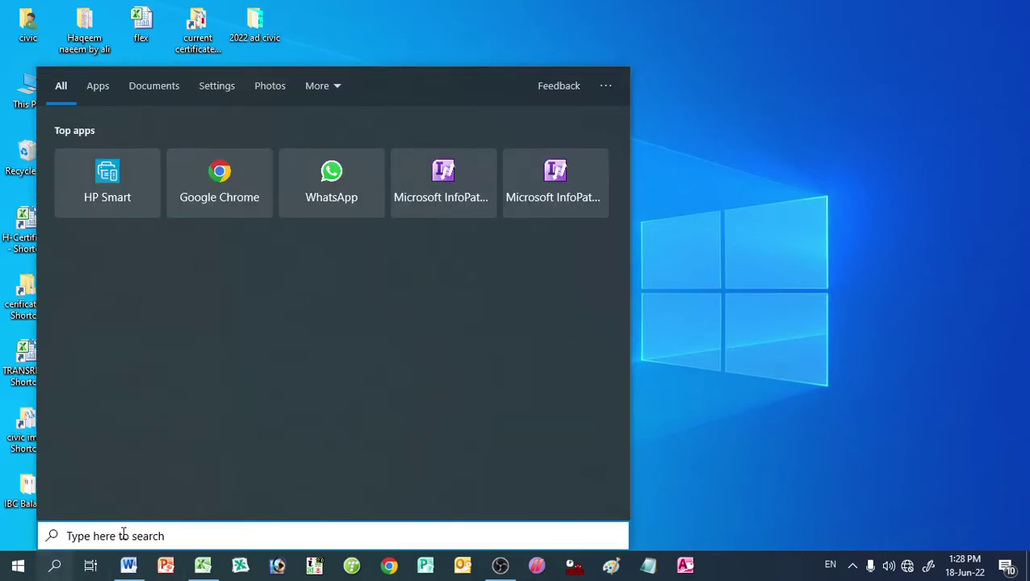
type("excel")
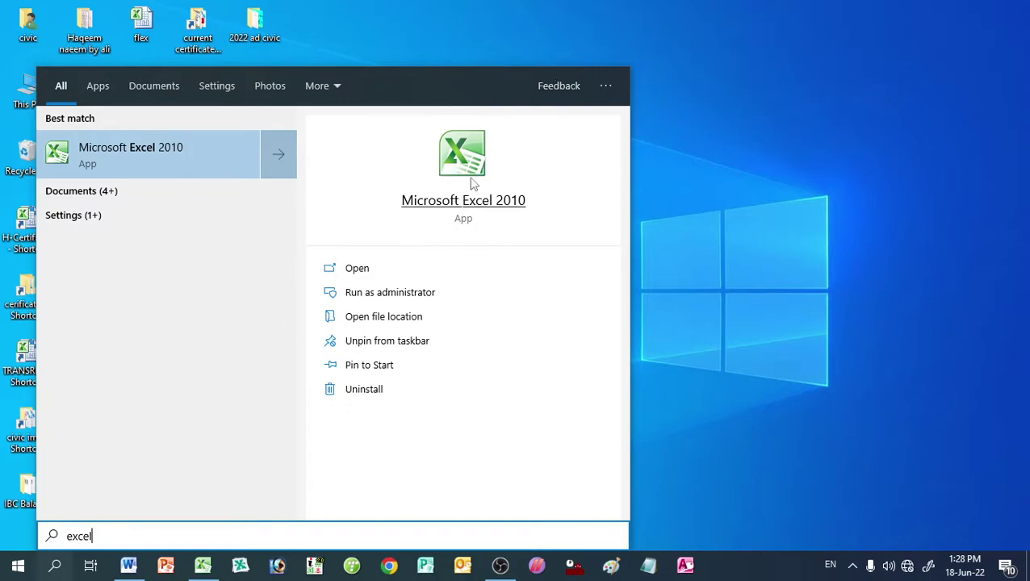
Step: Dismiss the search panel, close the Excel window, and relaunch Excel from the taskbar with blank Book1
left_click(736, 198)
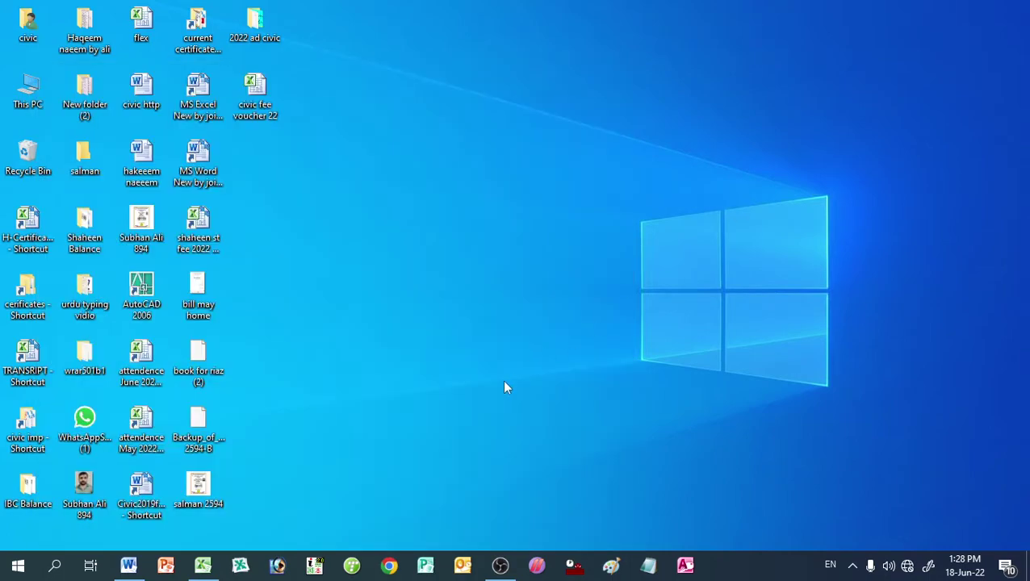
left_click(204, 568)
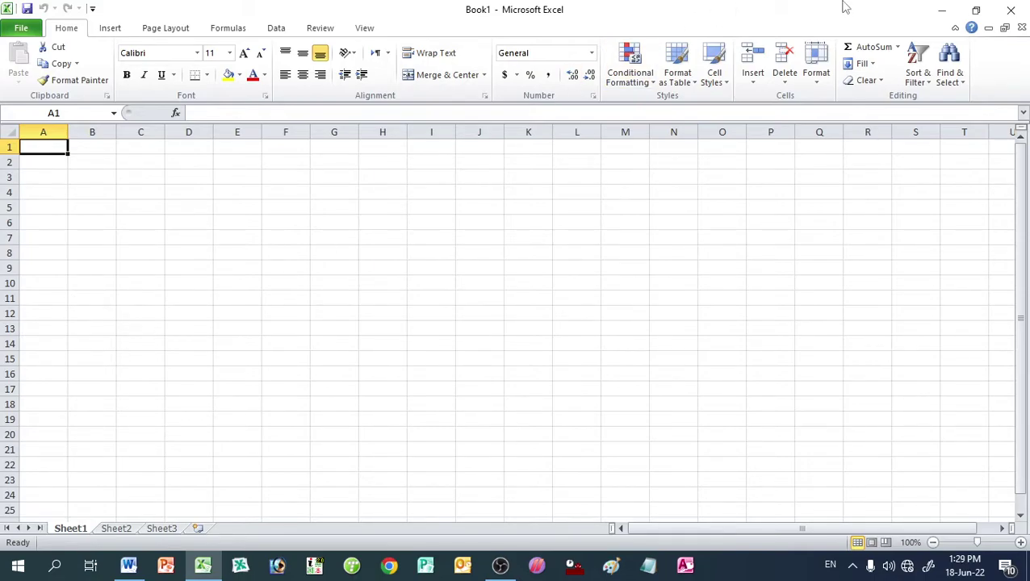
left_click(1011, 10)
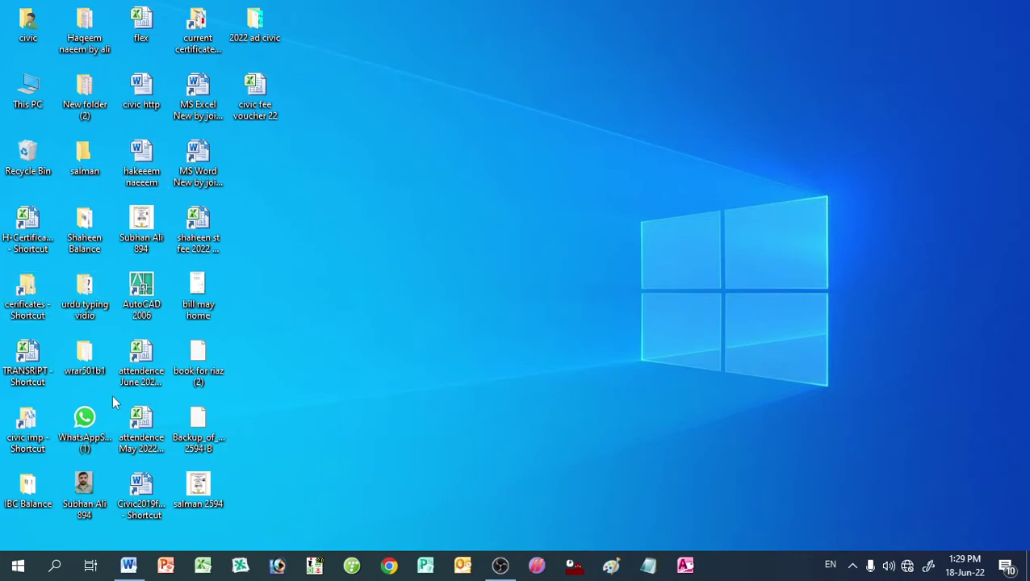
left_click(201, 566)
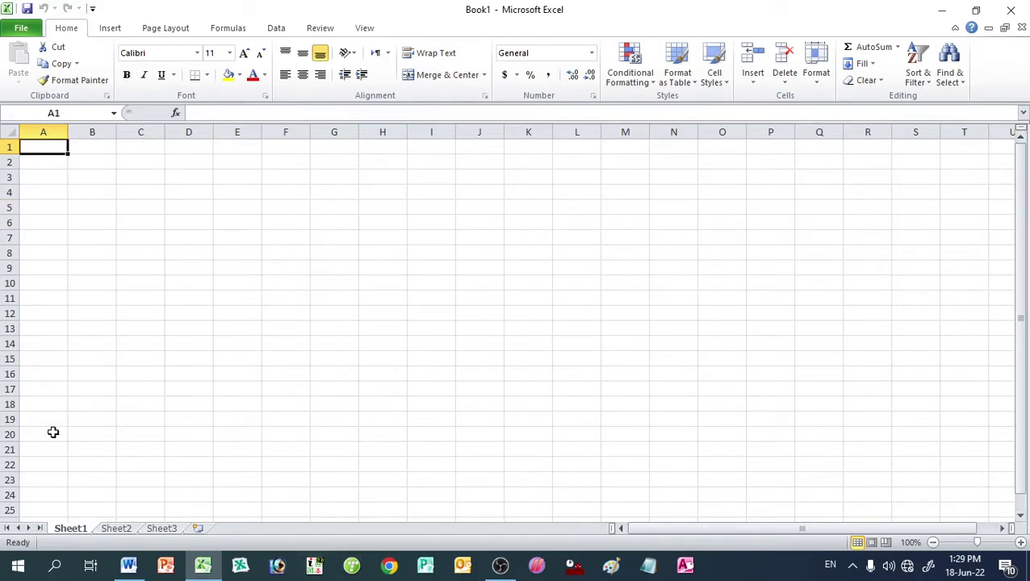
Step: Open the recent 'assignments' workbook, delete the RESULT SHEET chart from the Result sheet, and create Book2
left_click(19, 31)
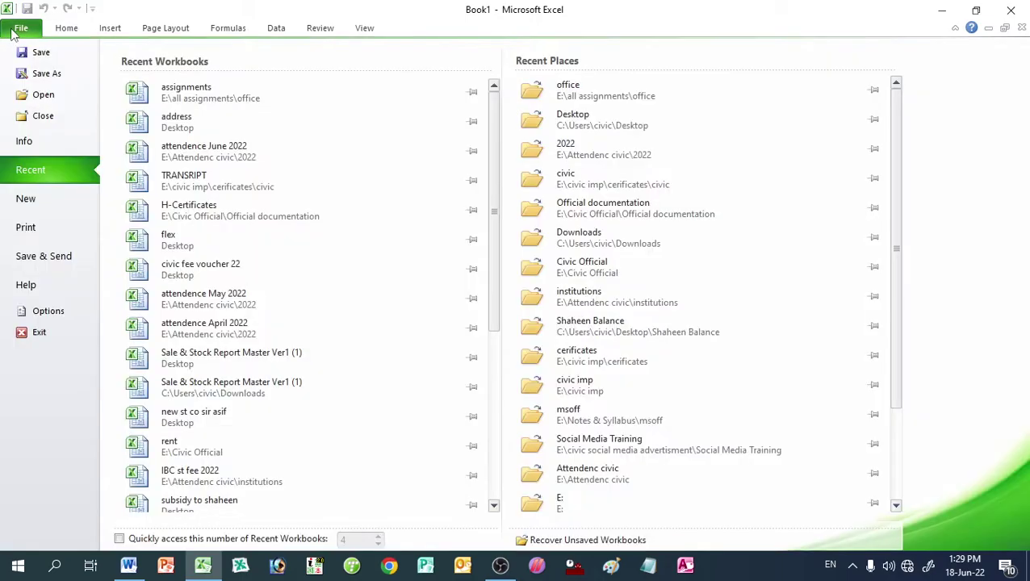
left_click(185, 91)
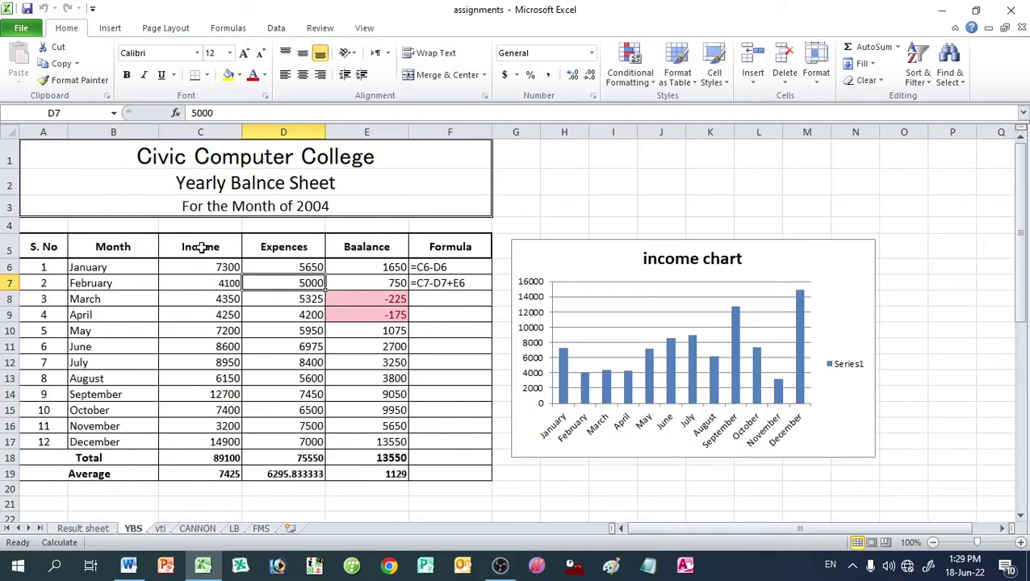
left_click(74, 528)
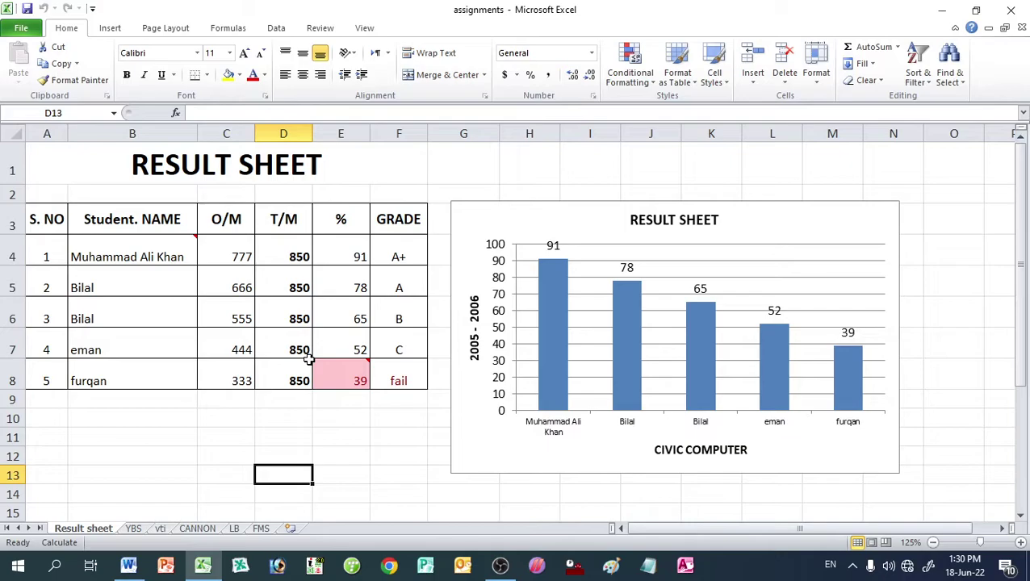
left_click(466, 226)
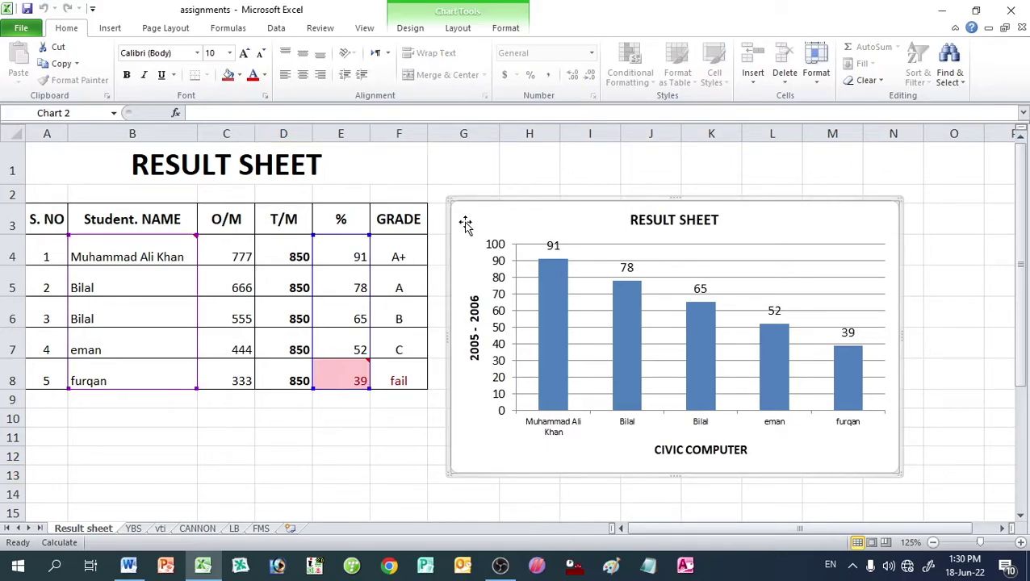
key("Delete")
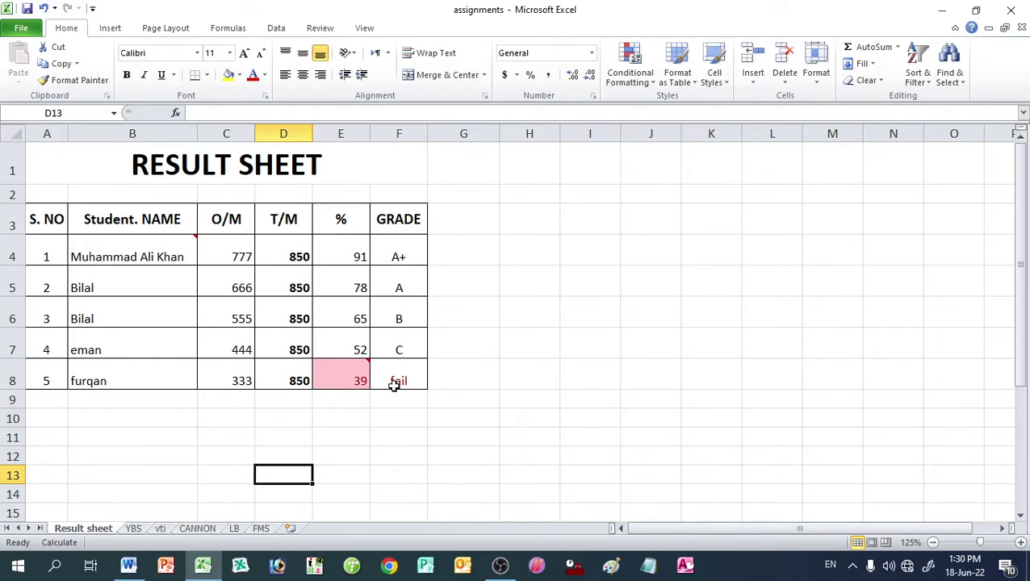
key("ctrl+n")
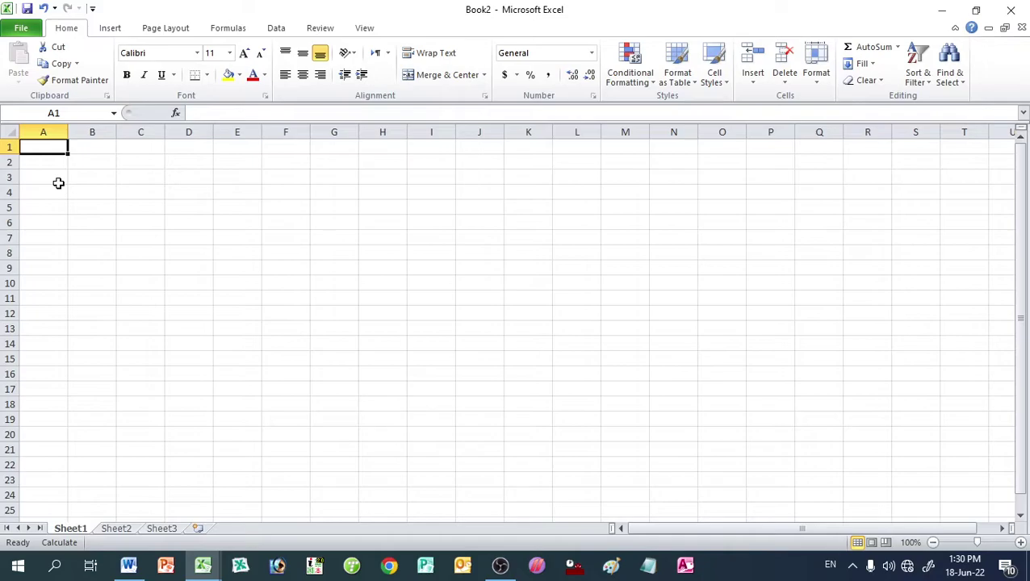
left_click(53, 159)
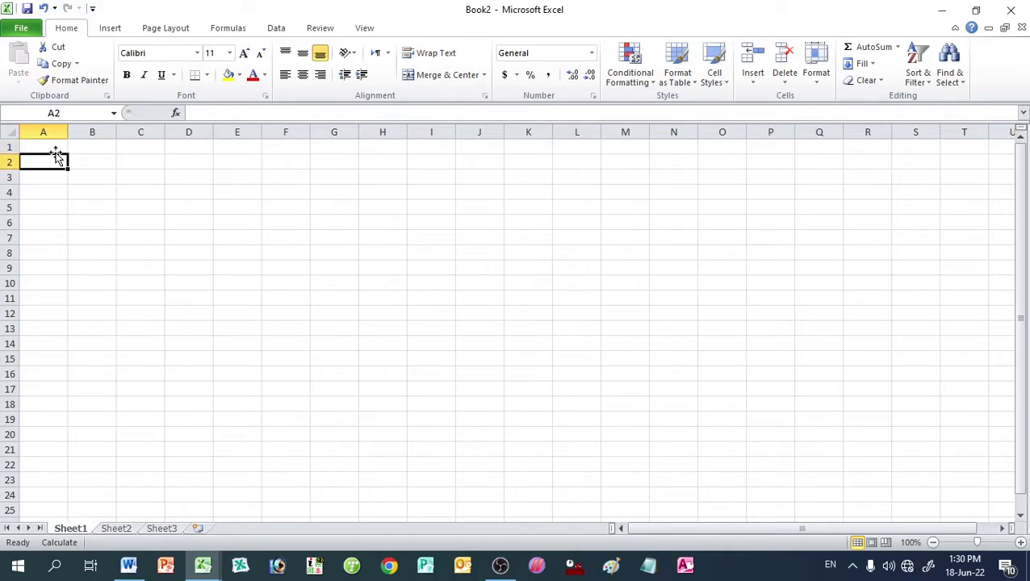
left_click(55, 151)
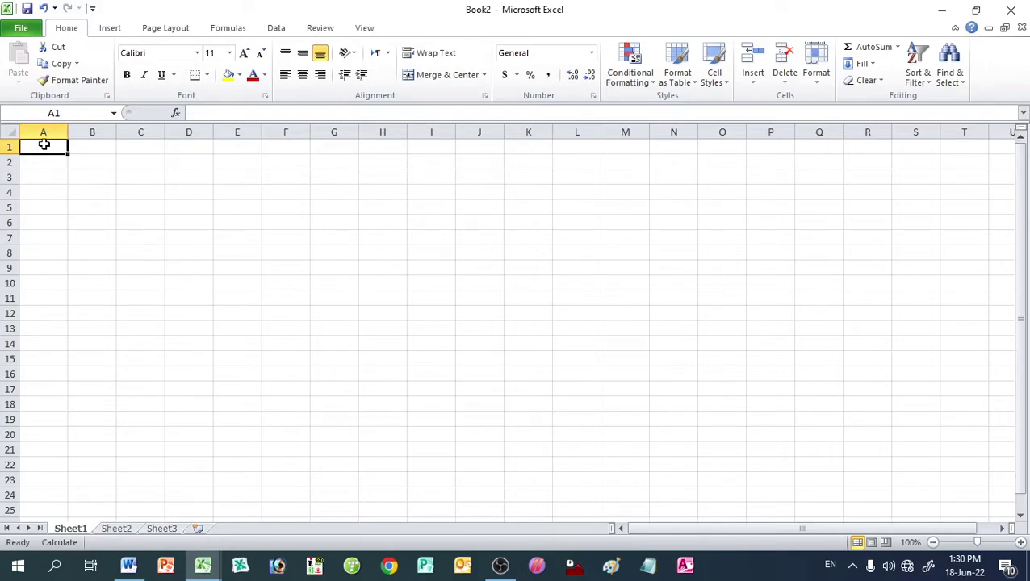
left_click(91, 163)
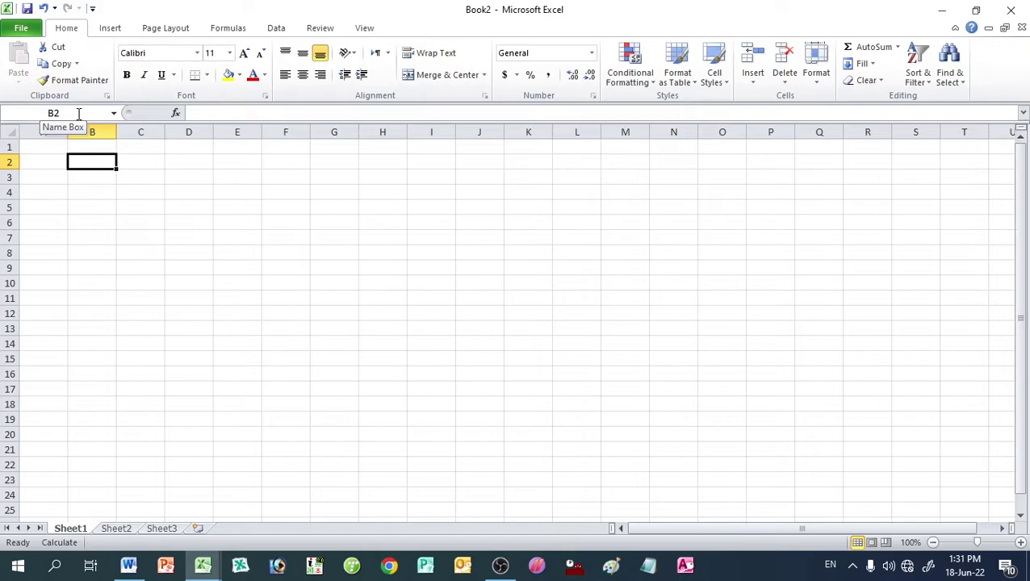
left_click(136, 182)
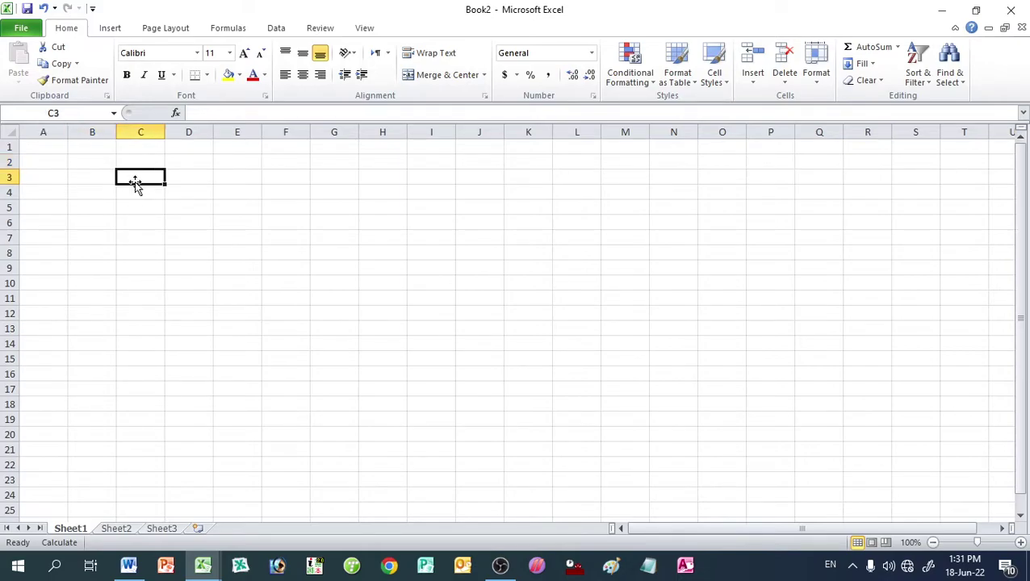
left_click(306, 311)
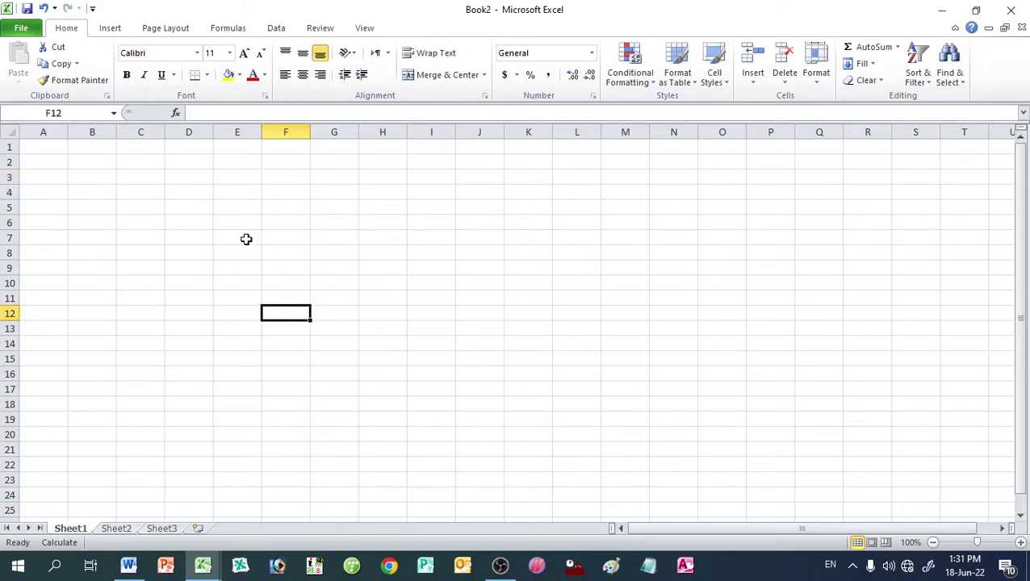
left_click(47, 149)
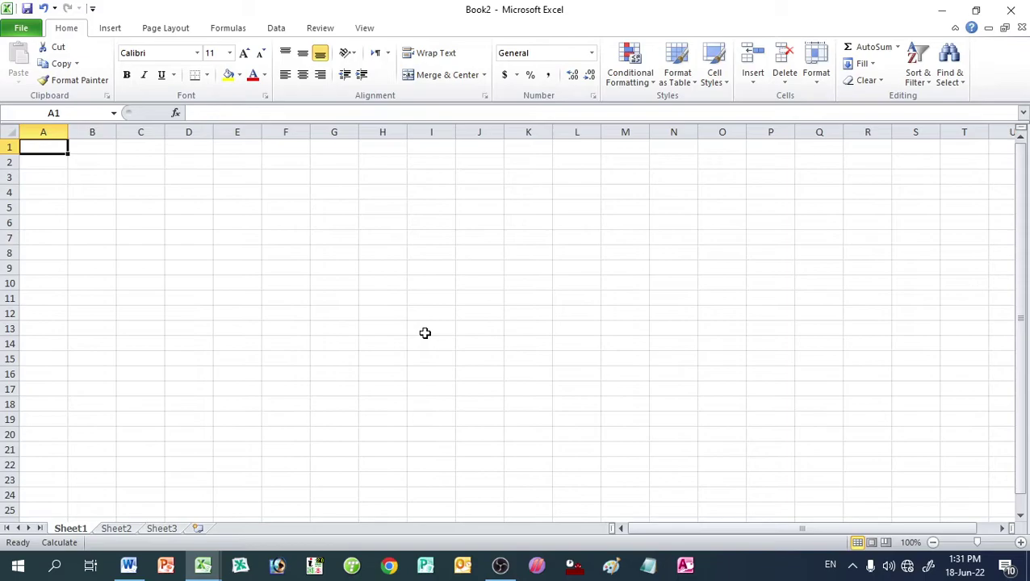
Step: Enter 'Result Sheet' in A1 and the headers 'S' in A3 and 'S n' in B3
type("Res")
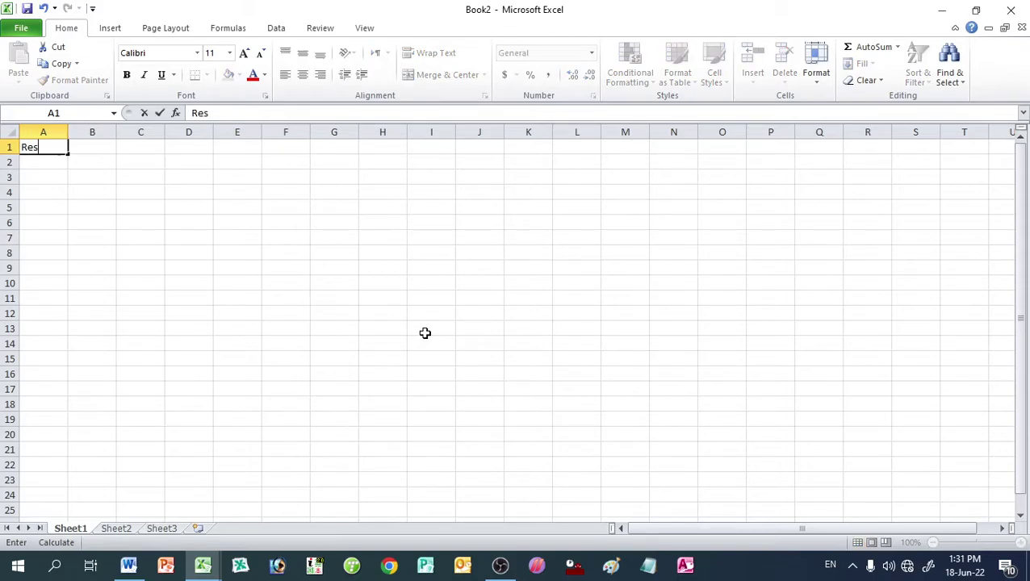
type("ul")
type("t Sheet")
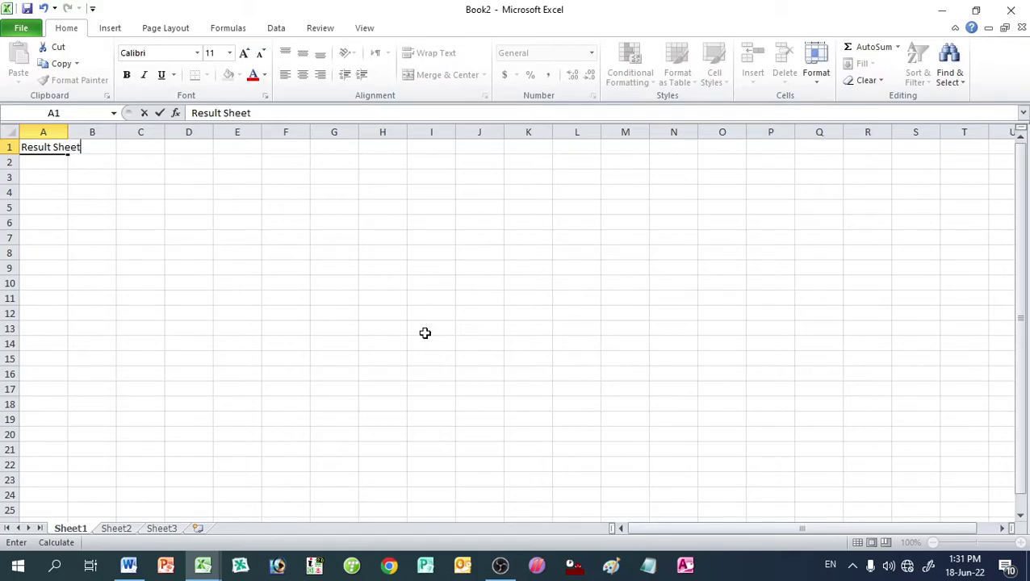
key("Return")
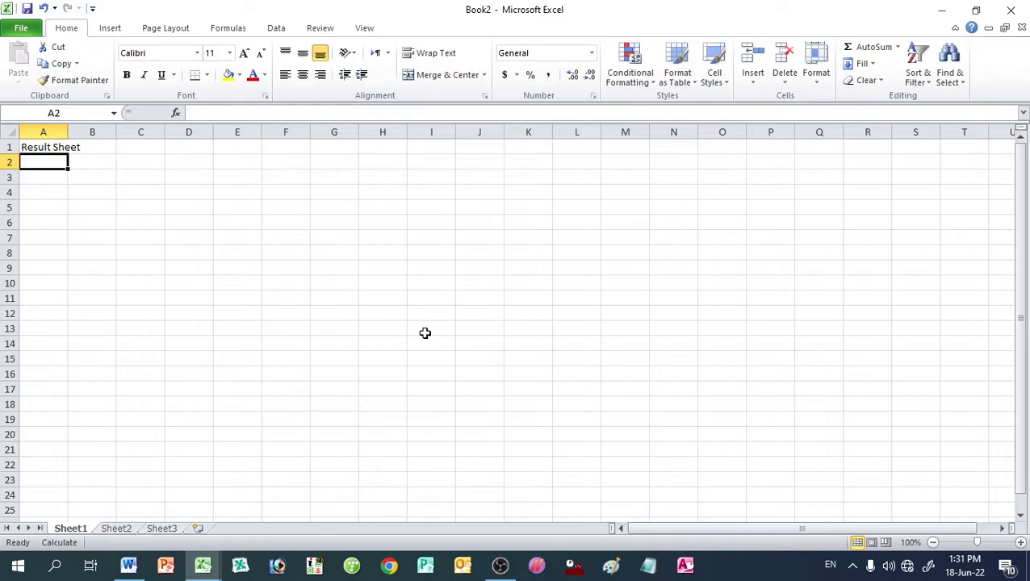
key("Return")
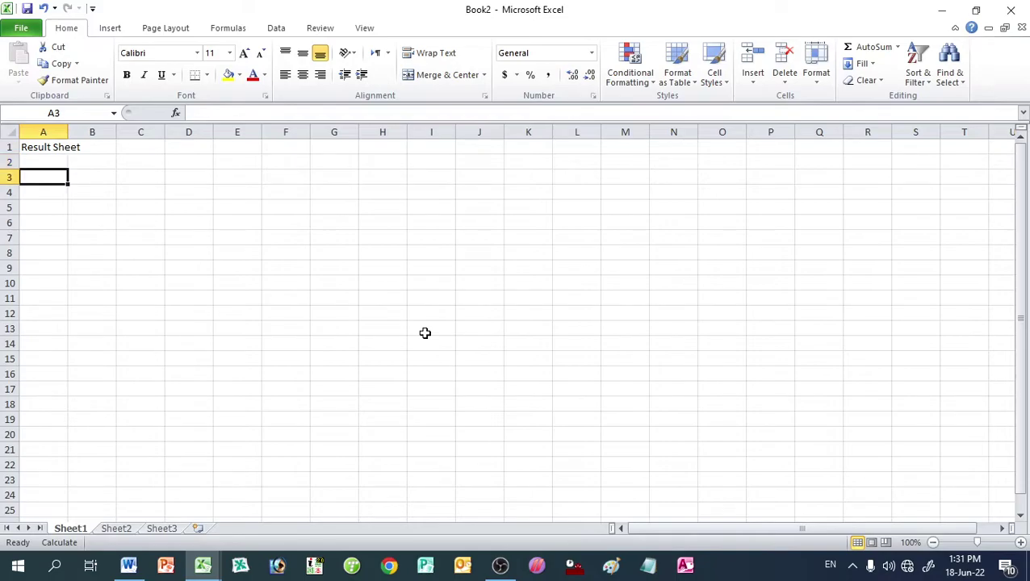
type("S")
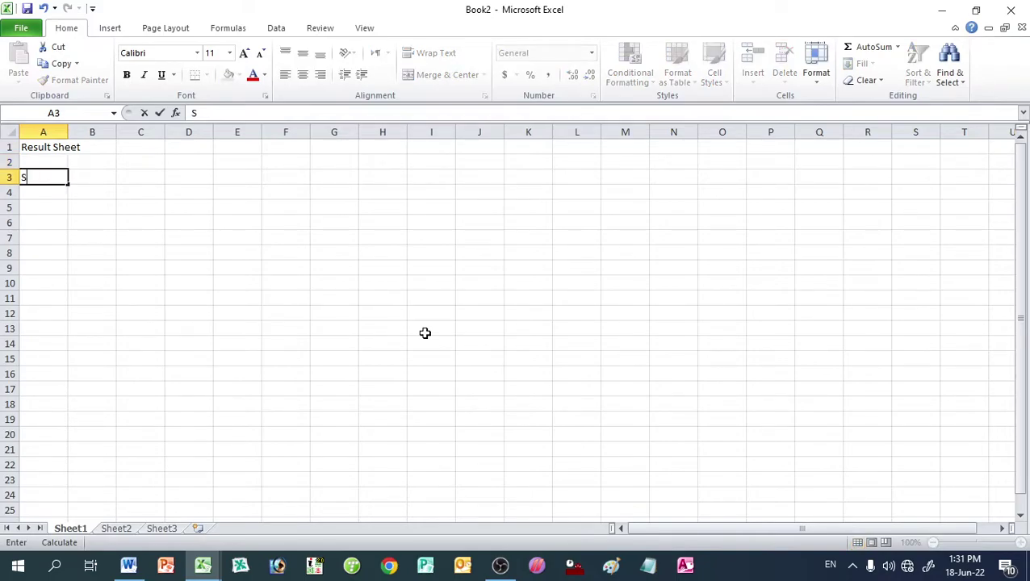
key("Tab")
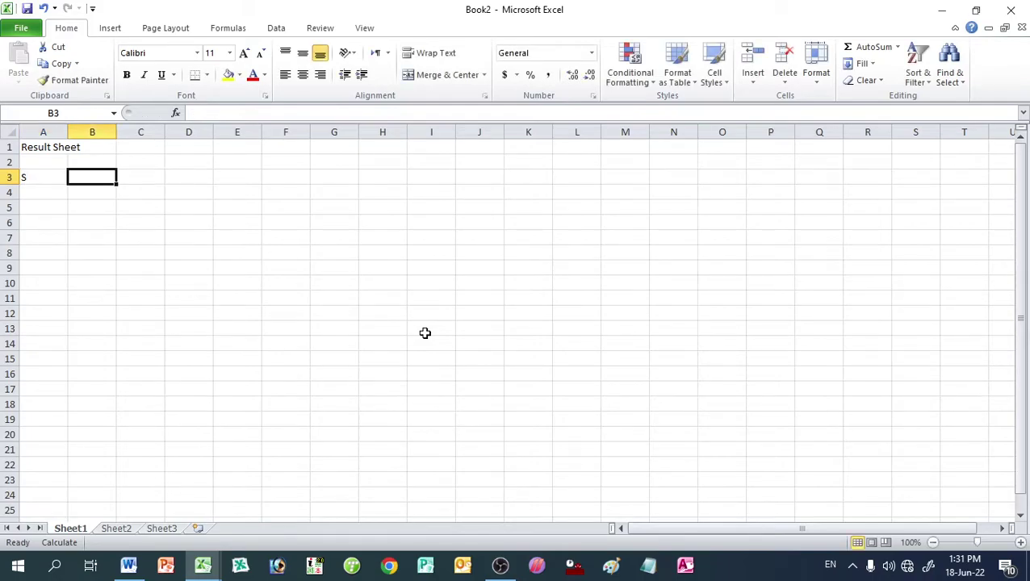
type("S n")
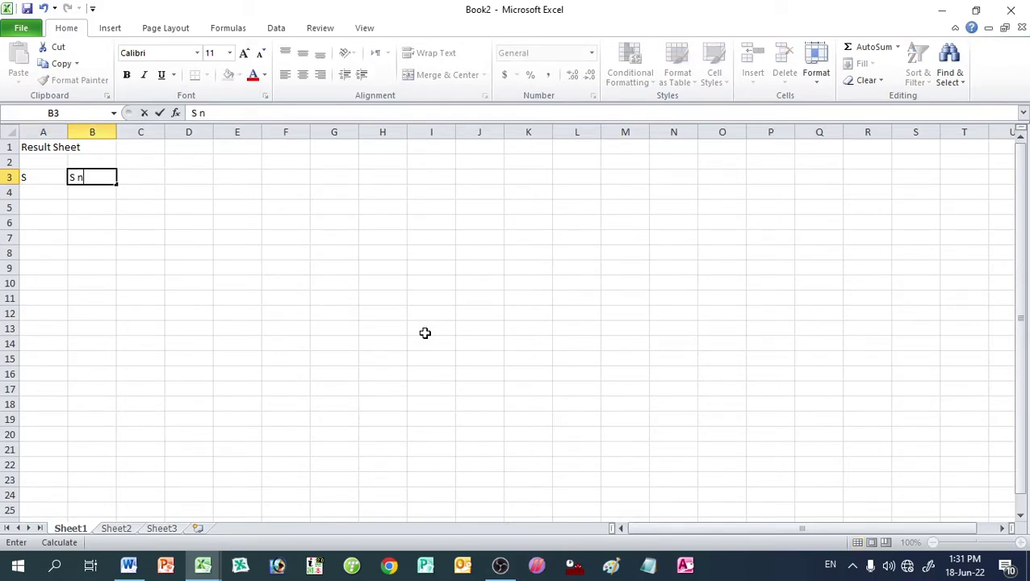
key("Tab")
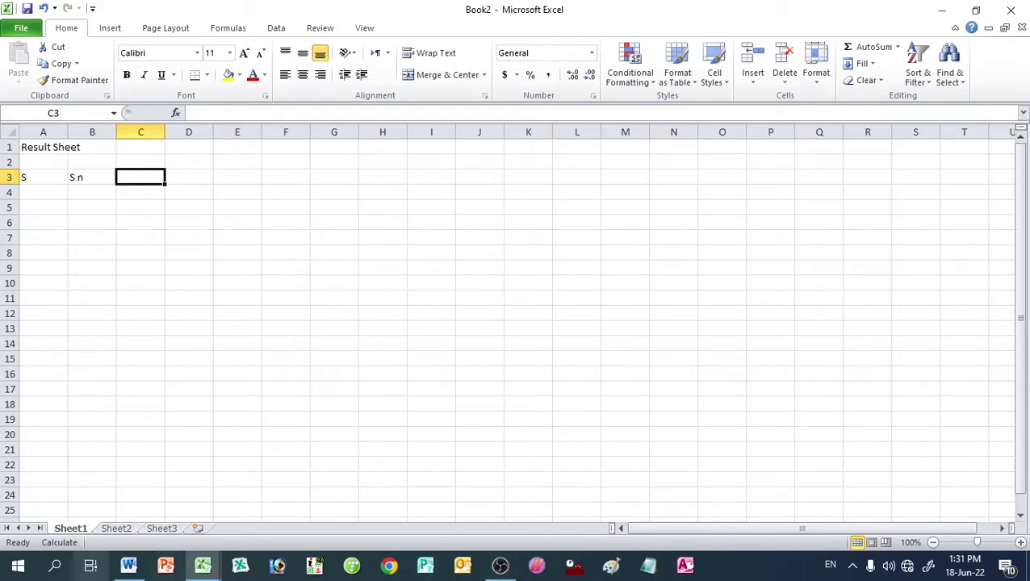
mouse_move(201, 569)
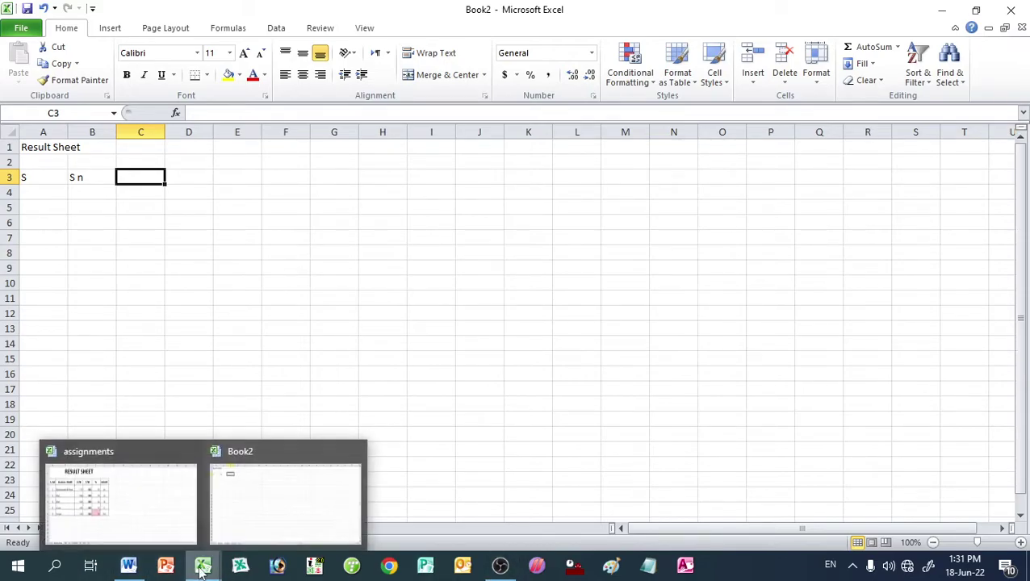
left_click(148, 521)
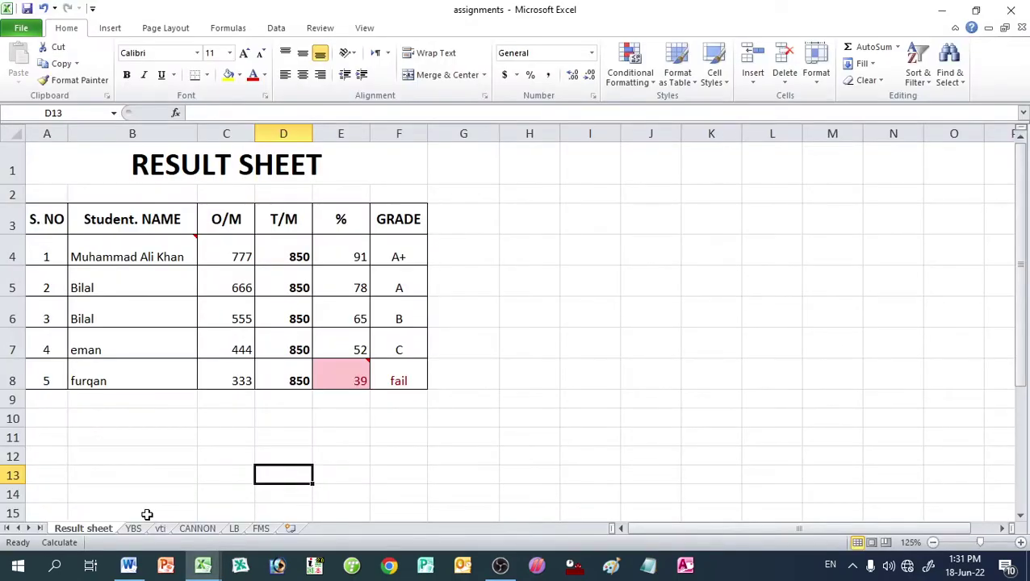
key("alt+Tab")
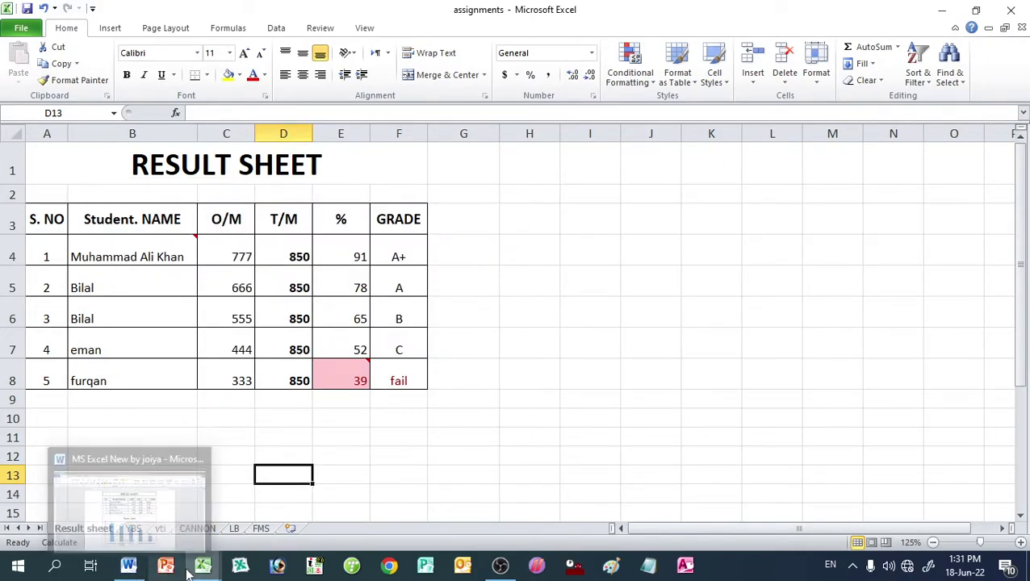
mouse_move(190, 570)
left_click(292, 497)
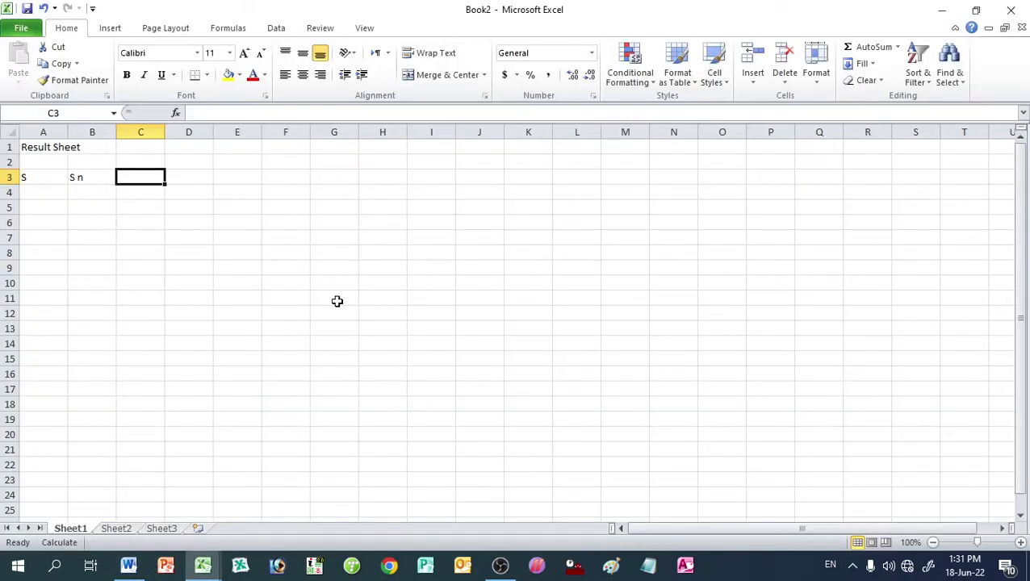
Step: Add the headers o/m, t/m, % and Grade across C3:F3
type("o/")
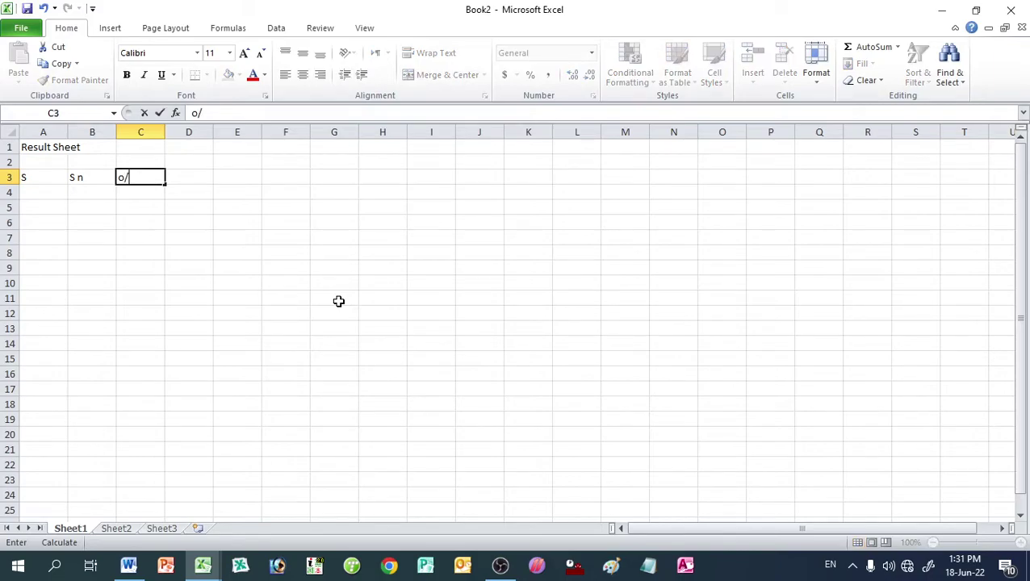
type("m")
key("Tab")
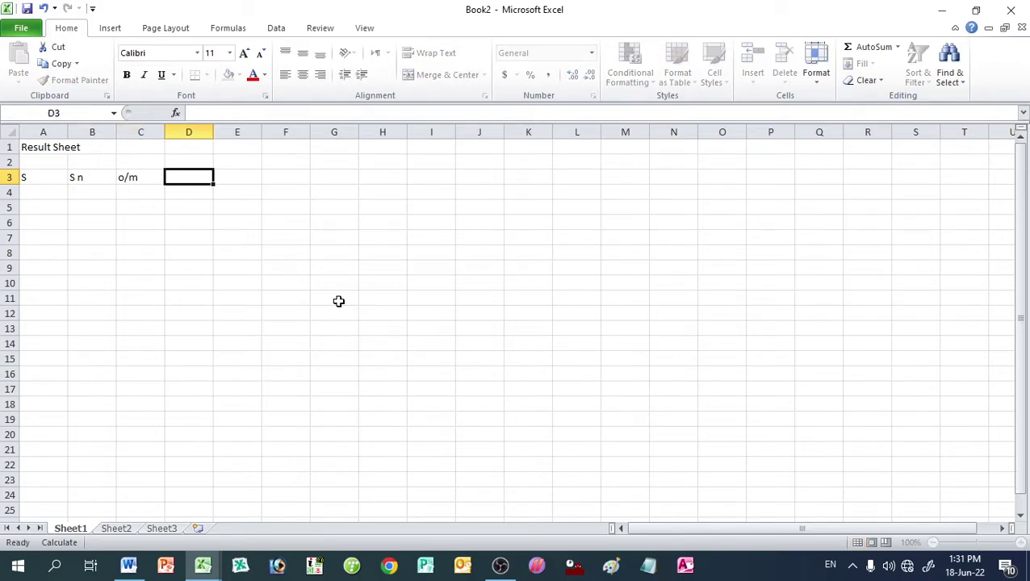
type("t/m")
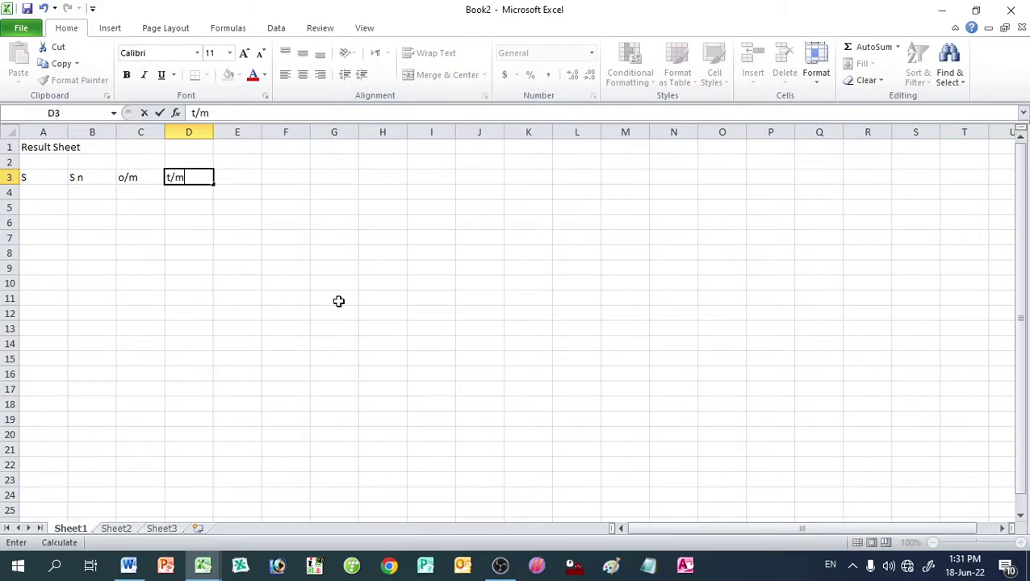
key("Tab")
type("%")
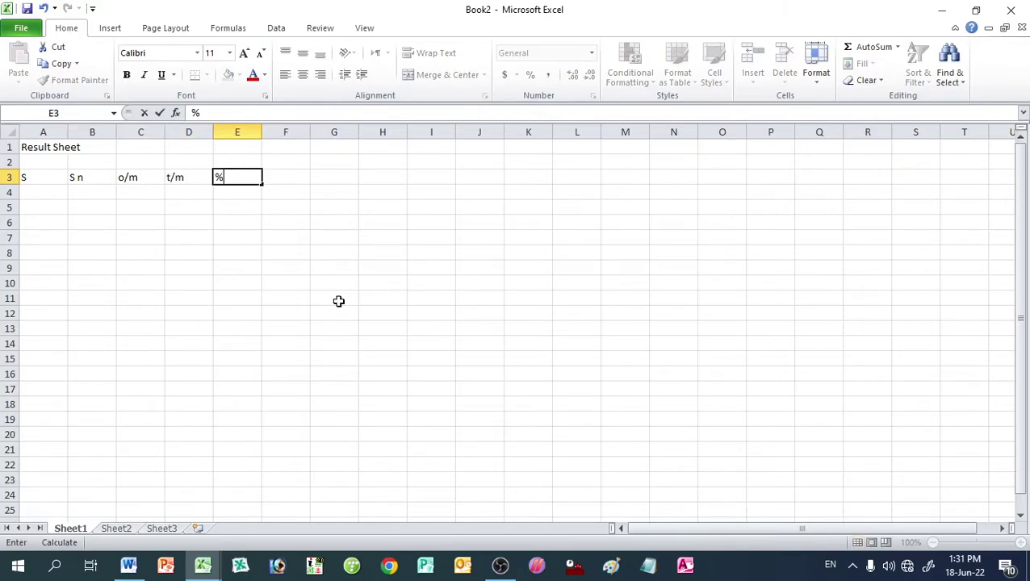
key("Tab")
type("G")
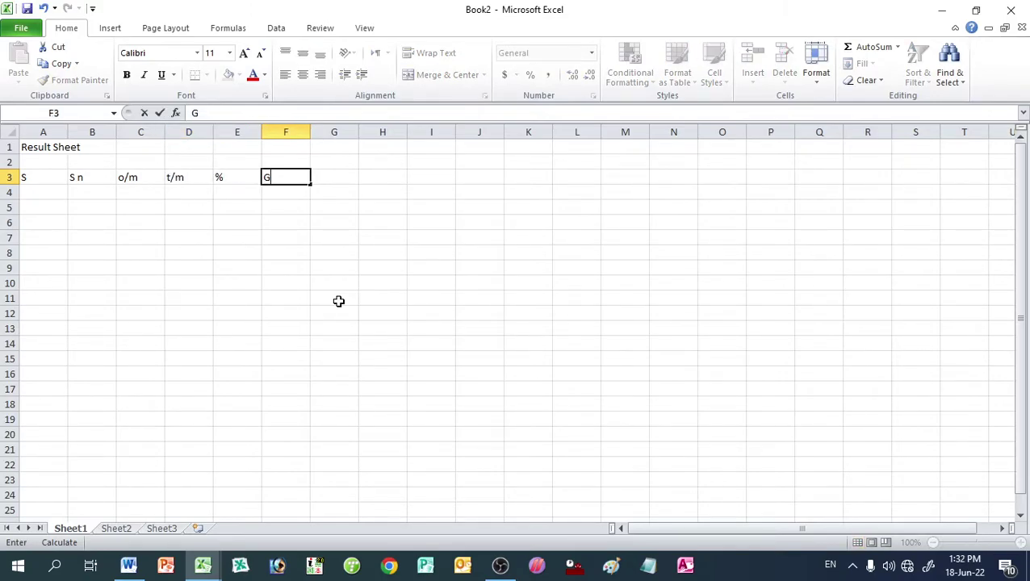
type("rade")
key("Return")
Step: Type serial numbers 1 to 5 in column A, then clear A5:A8, leaving only 1 in A4
key("Left")
key("Left")
key("Left")
key("Left")
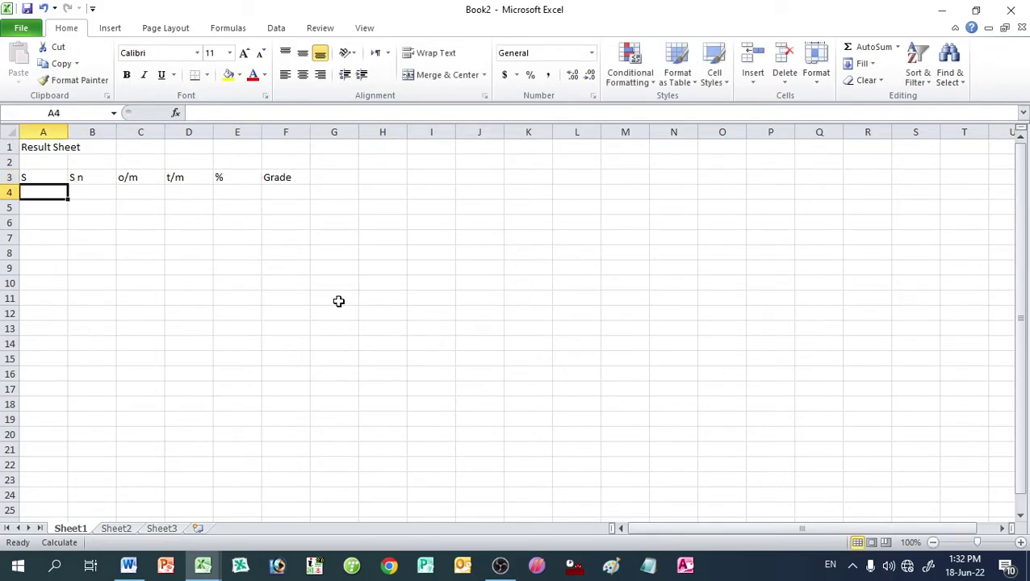
type("1 2 3 4 ")
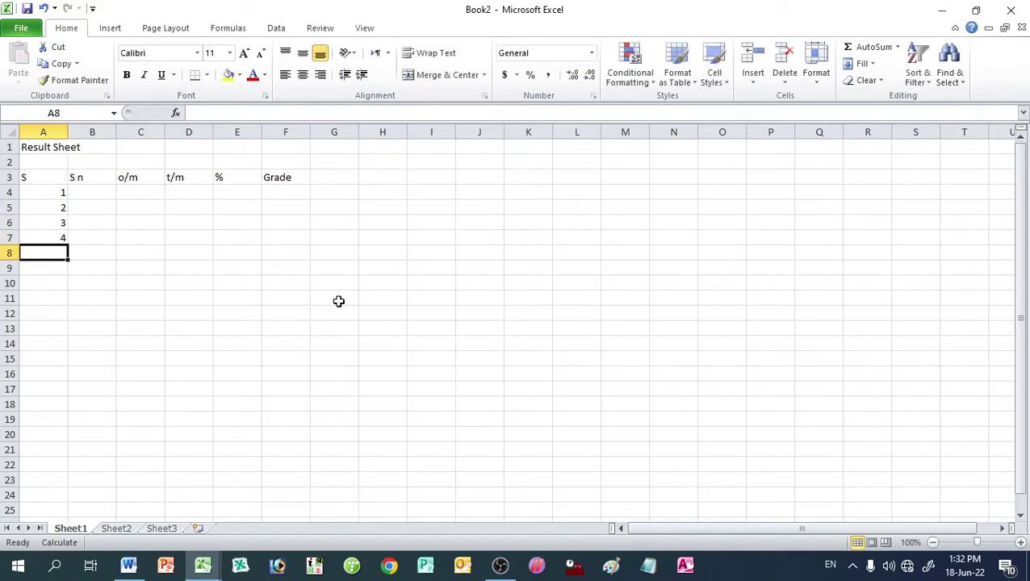
type("5")
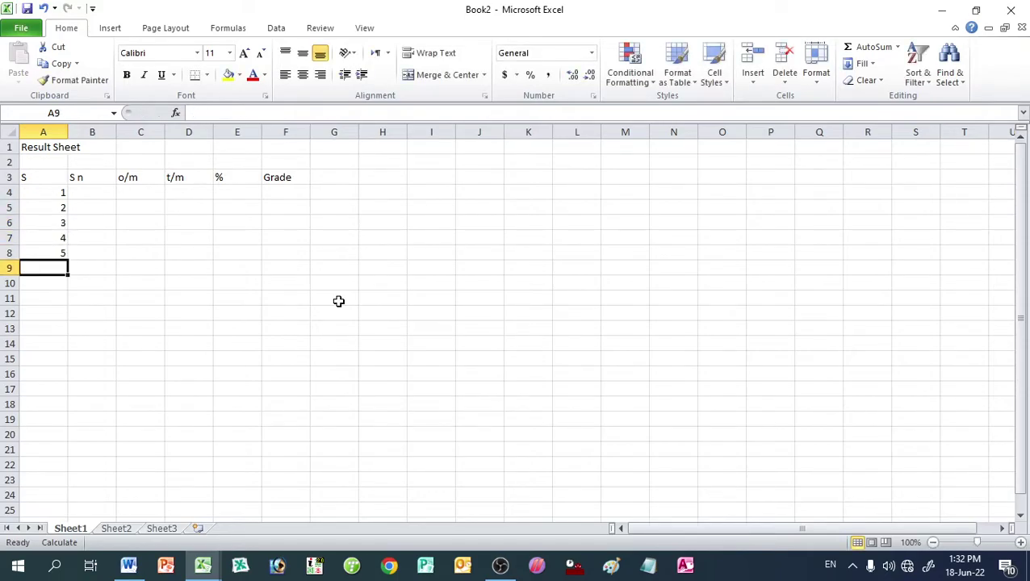
key("Up")
key("Up")
key("Up")
key("Up")
key("Up")
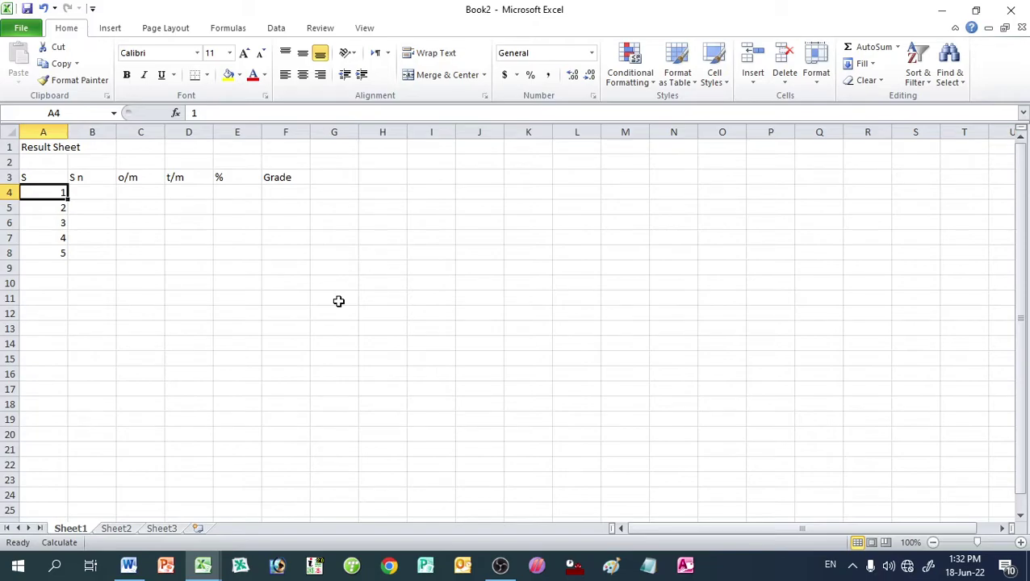
key("Down")
key("shift+Down")
key("shift+Down")
key("shift+Down")
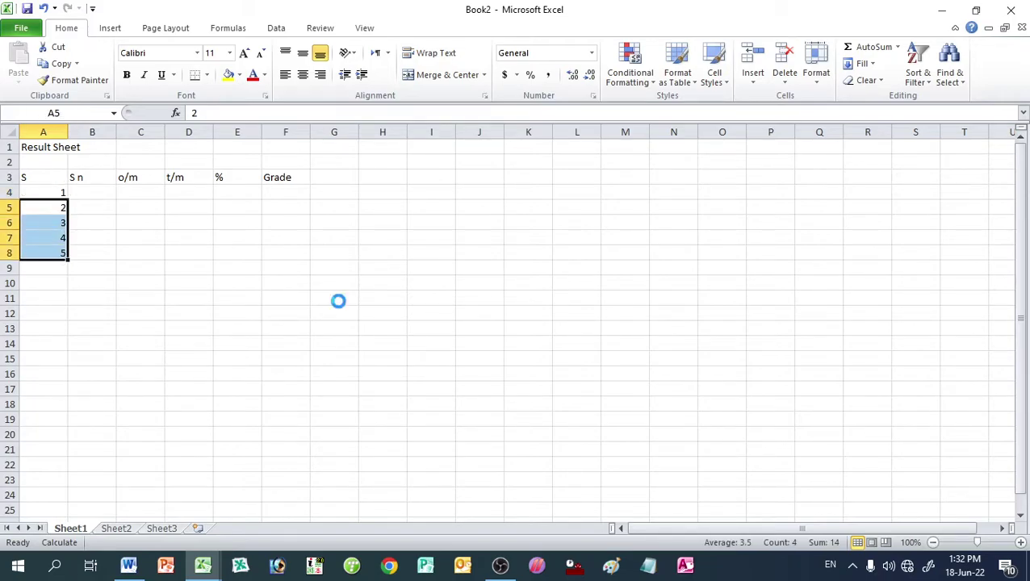
key("Delete")
key("Up")
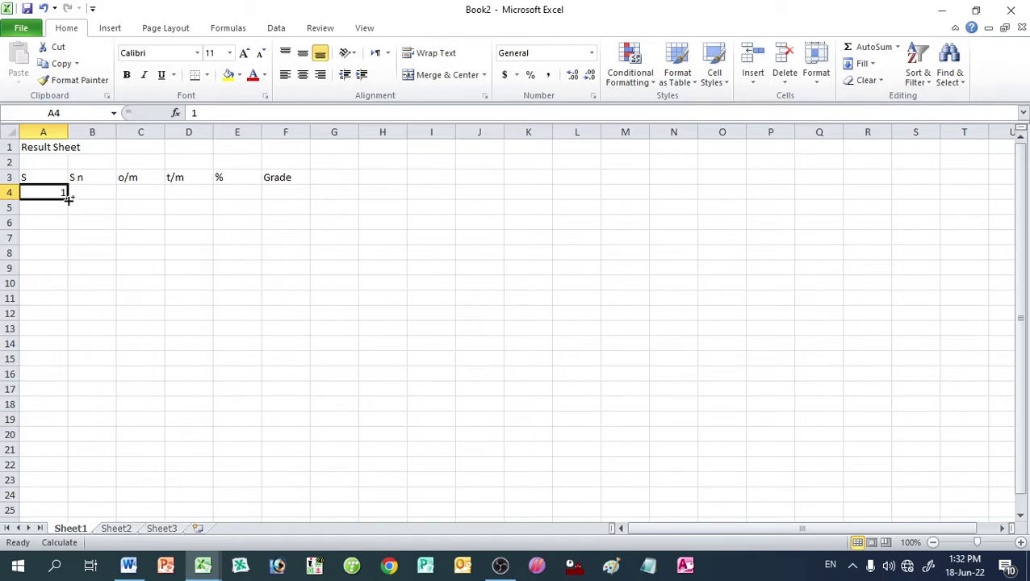
Step: Fill serial numbers down column A, then undo the fills that ran past row 8
mouse_move(68, 199)
left_mouse_down()
mouse_move(73, 286)
mouse_move(68, 263)
left_mouse_up()
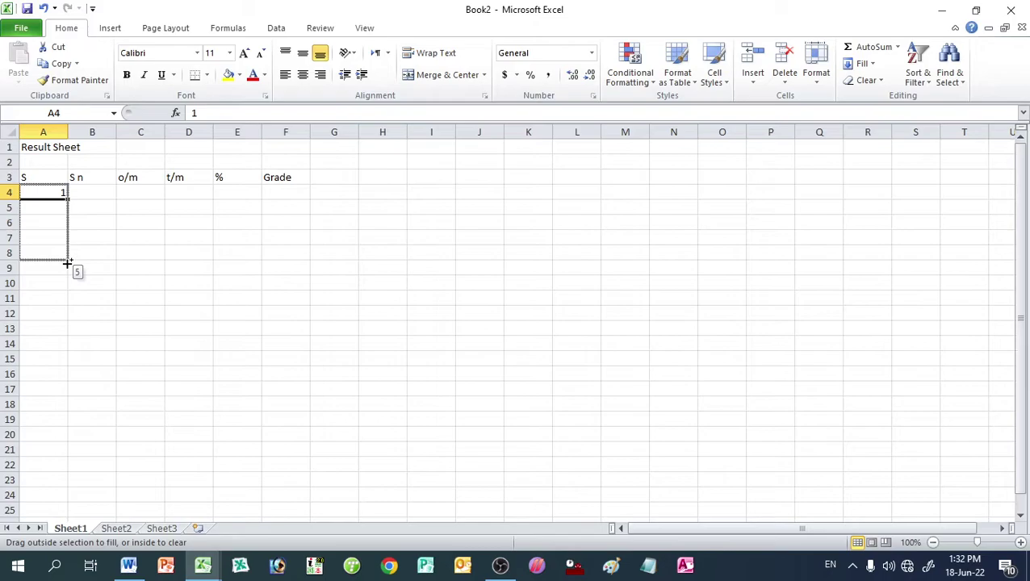
left_click_drag(68, 263, 68, 264)
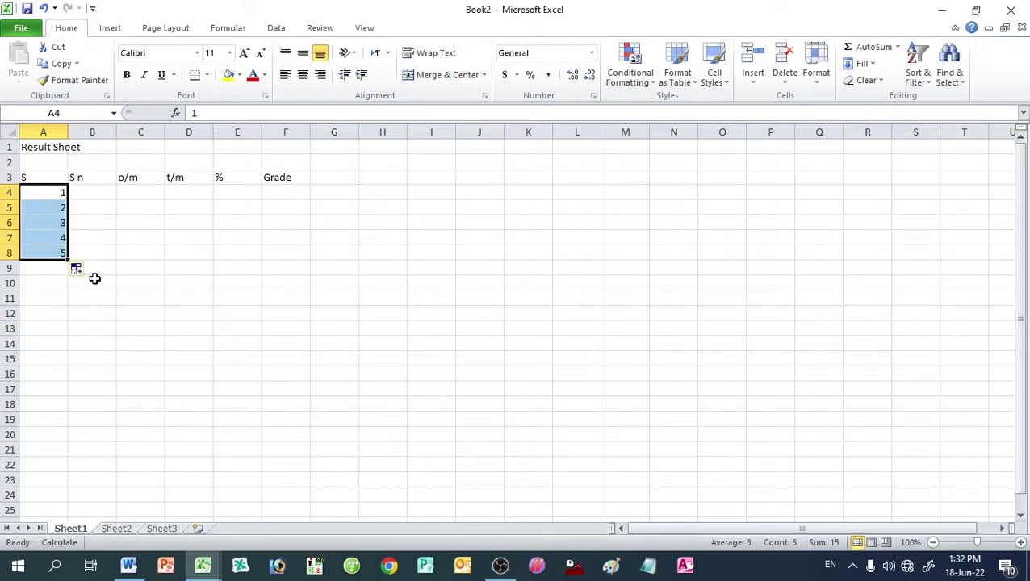
left_click(89, 284)
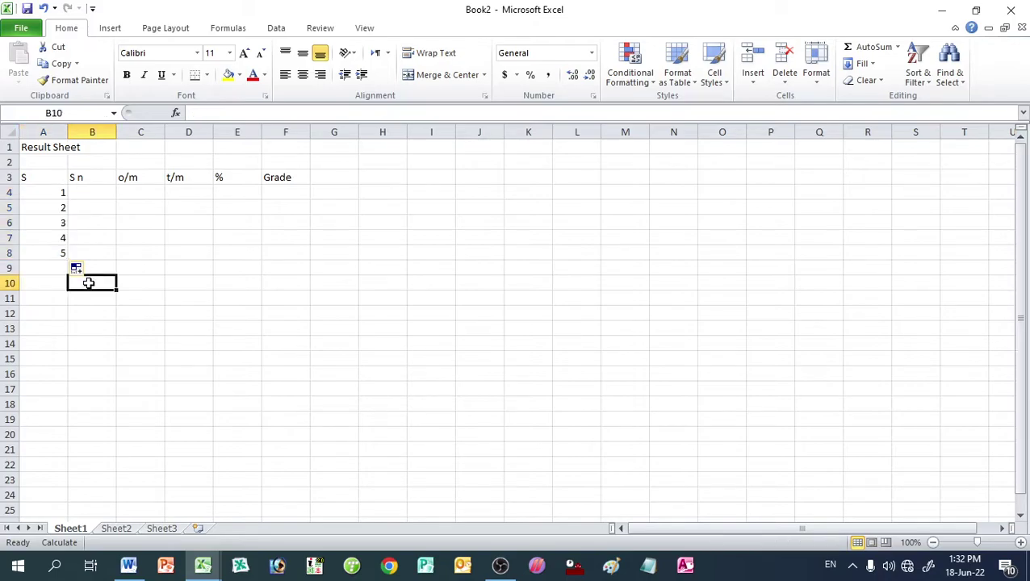
left_click(46, 238)
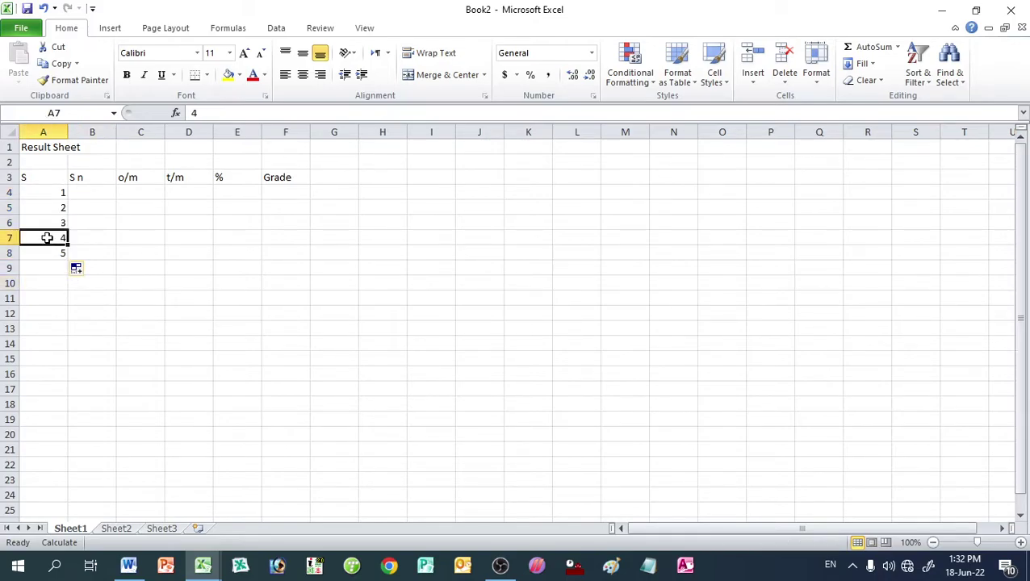
left_click_drag(47, 246, 47, 252)
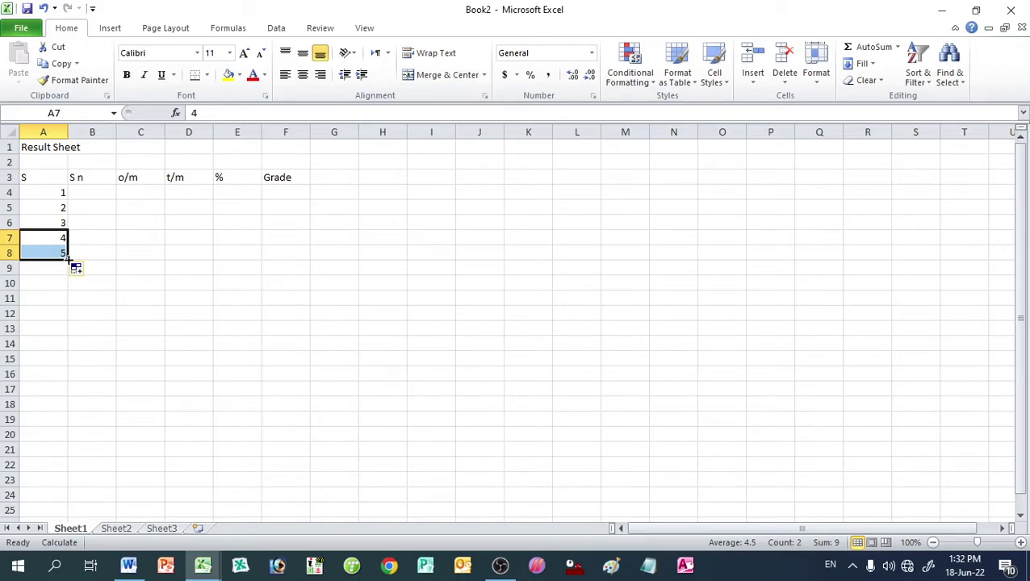
left_click_drag(69, 256, 72, 450)
left_click(97, 448)
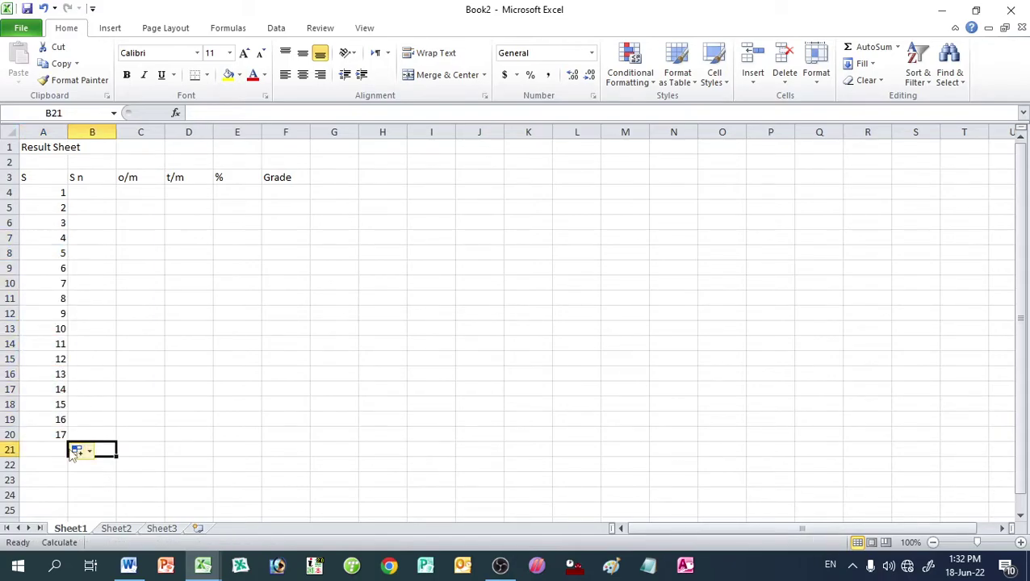
scroll(78, 449, "down", 1)
left_click_drag(41, 375, 69, 514)
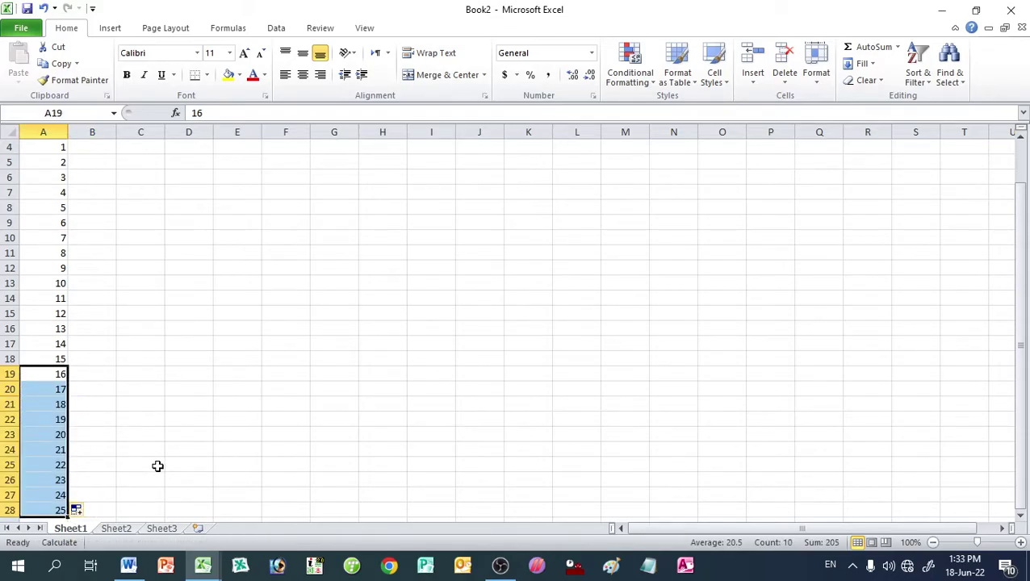
key("ctrl+z")
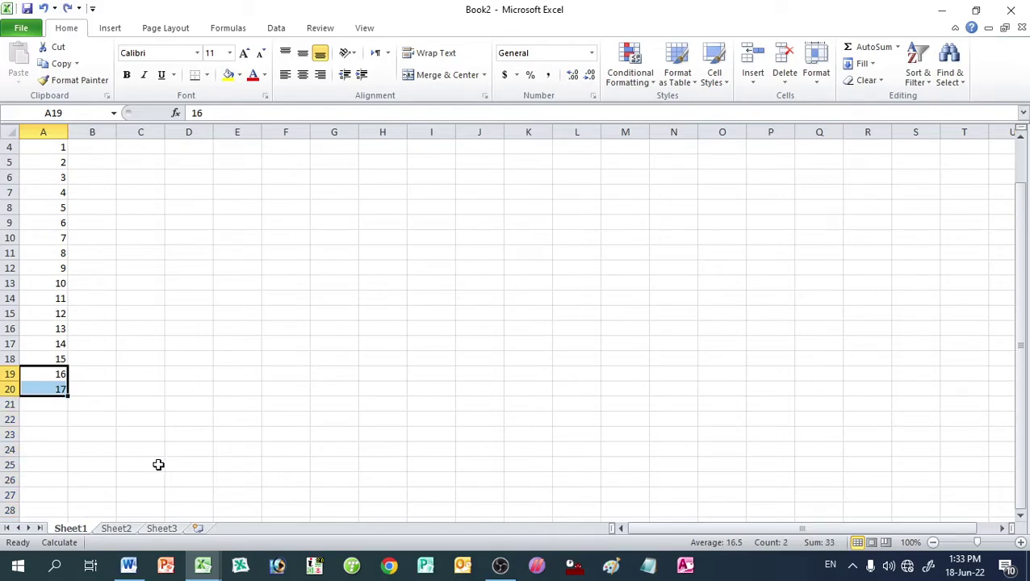
key("ctrl+z")
left_click(120, 314)
scroll(120, 314, "up", 1)
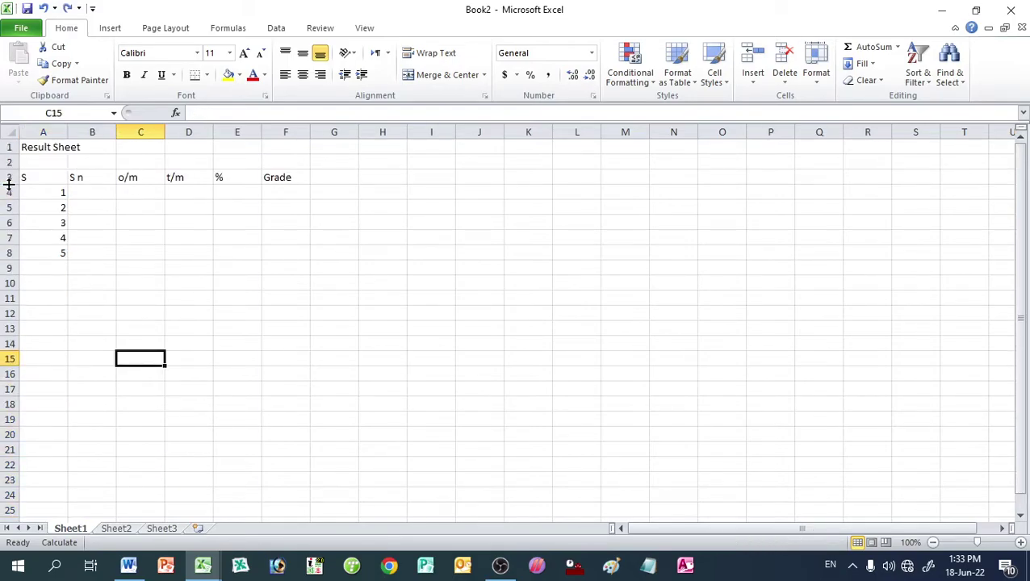
Step: Clear the extra numbers and fill the series from 1 and 2 down to A8
left_click_drag(41, 225, 42, 252)
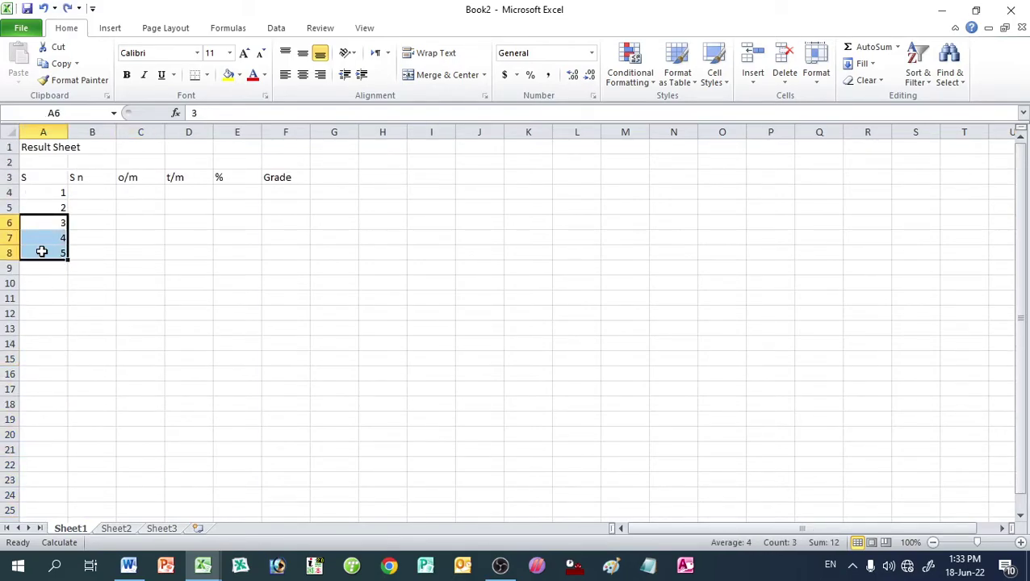
key("Delete")
left_click(42, 192)
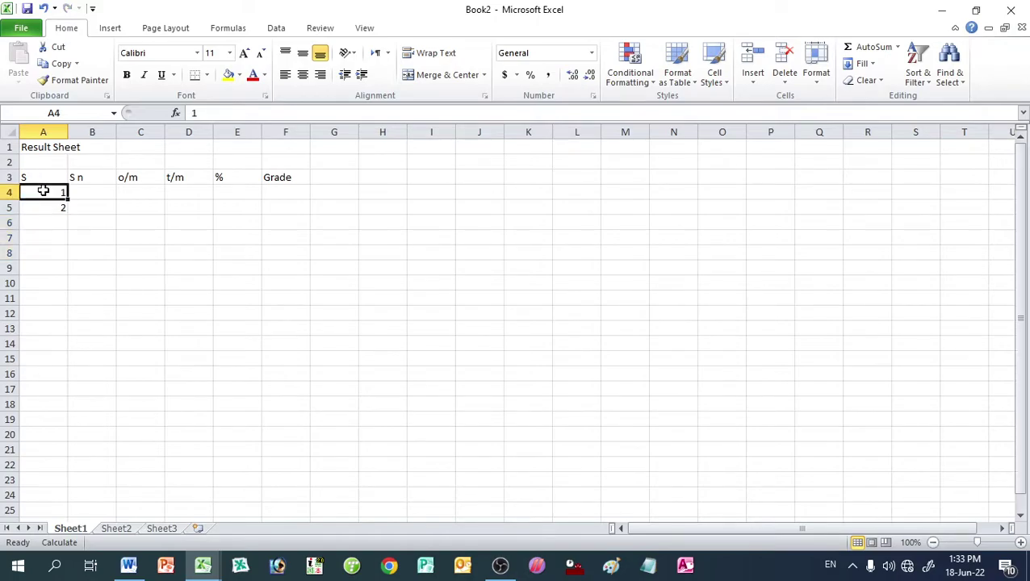
left_click_drag(43, 191, 43, 207)
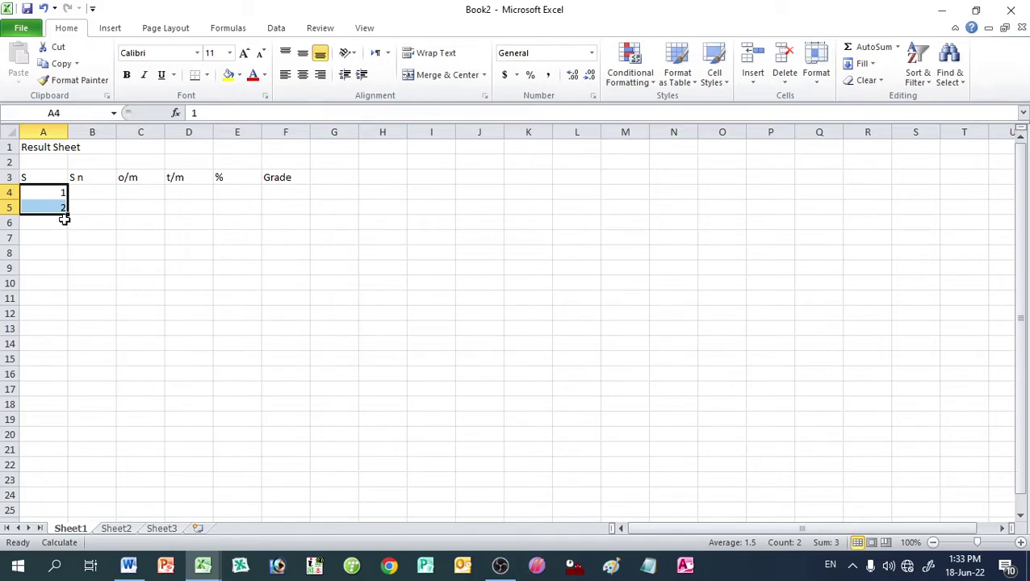
left_click_drag(65, 212, 71, 261)
Step: Type five placeholder student names into B4:B8
left_click(104, 310)
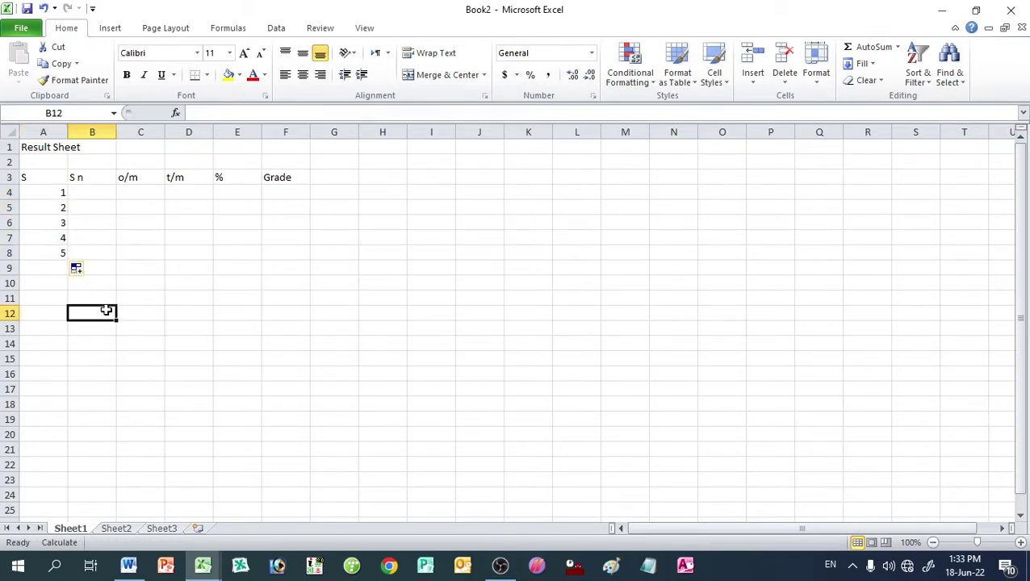
left_click(84, 192)
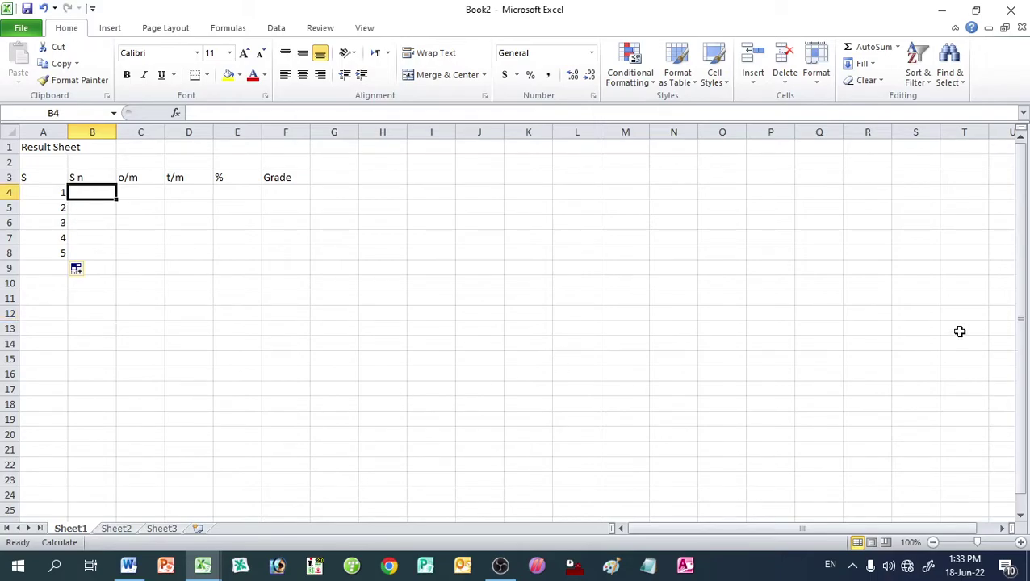
type("asdfad f dasf ds fs")
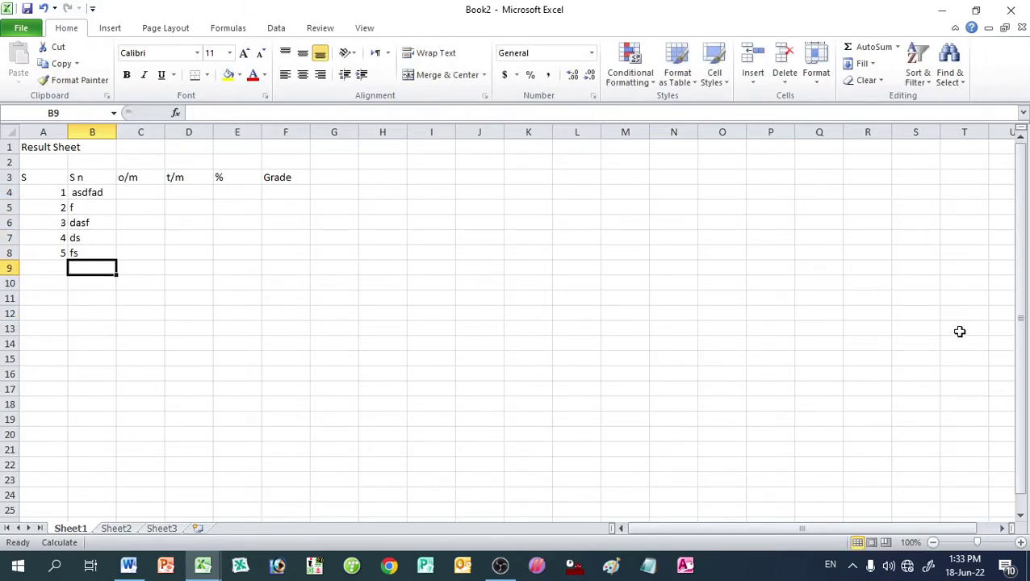
key("Up")
key("Up")
key("Up")
key("Up")
key("Up")
key("Right")
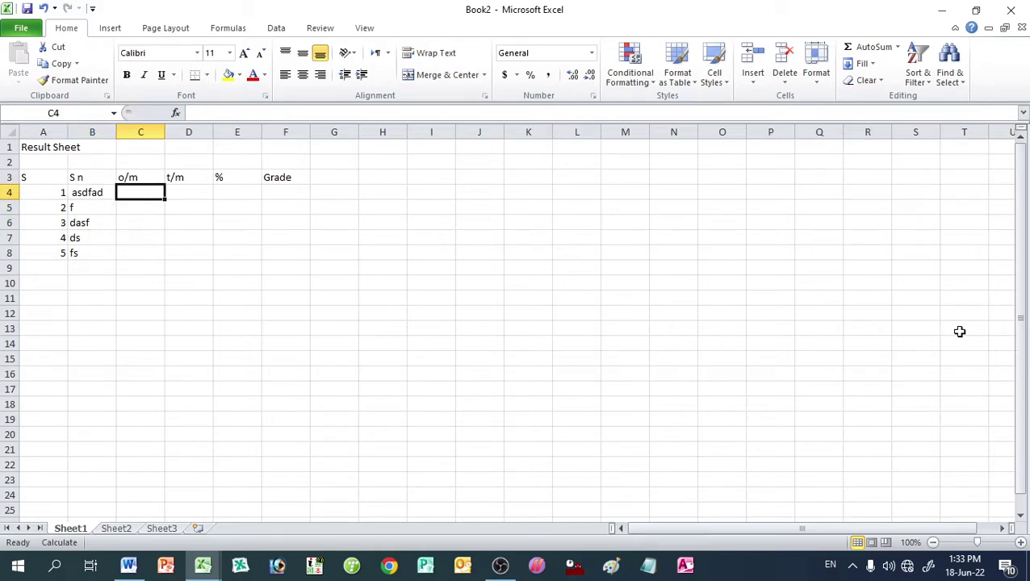
Step: Enter 777 obtained marks in C4 and 850 total marks in D4, then close Book2
type("777")
key("Return")
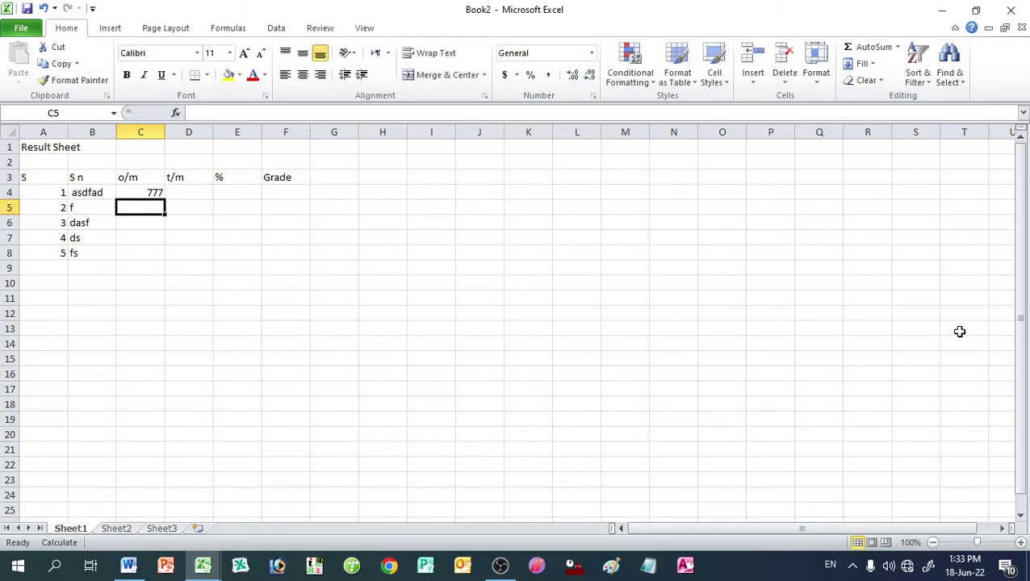
key("Up")
key("Right")
type("8")
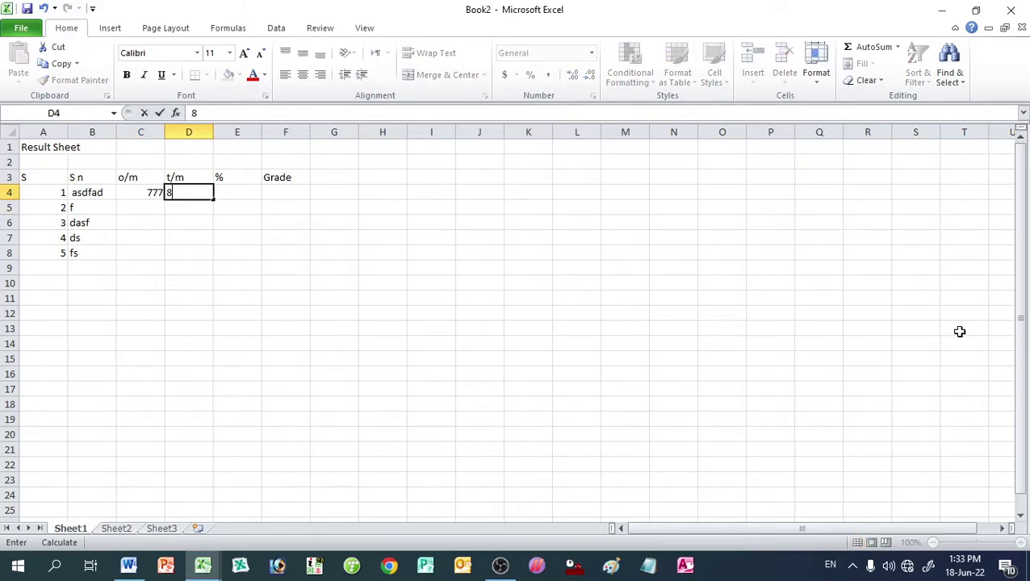
type("50")
key("Tab")
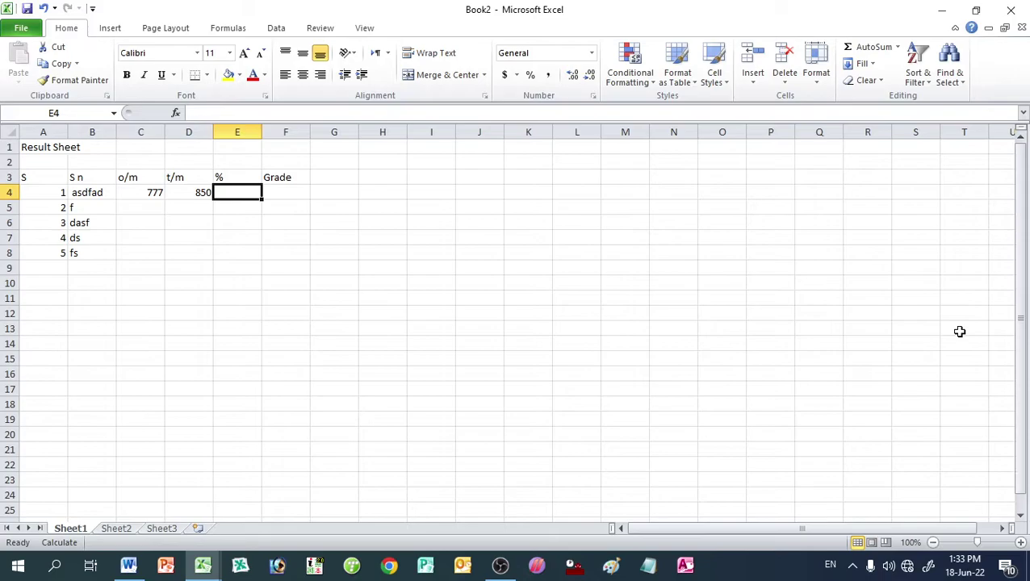
key("Right")
key("Left")
key("Left")
key("Left")
key("Left")
key("Left")
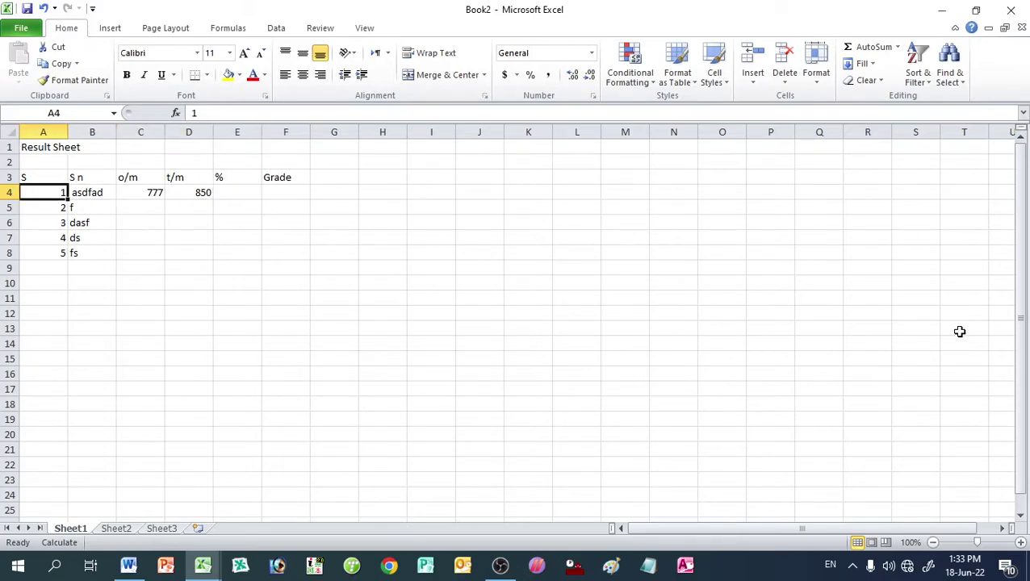
key("alt+F4")
Step: Close Book2 without saving, then remove all borders and bold from the Result sheet table
key("Tab")
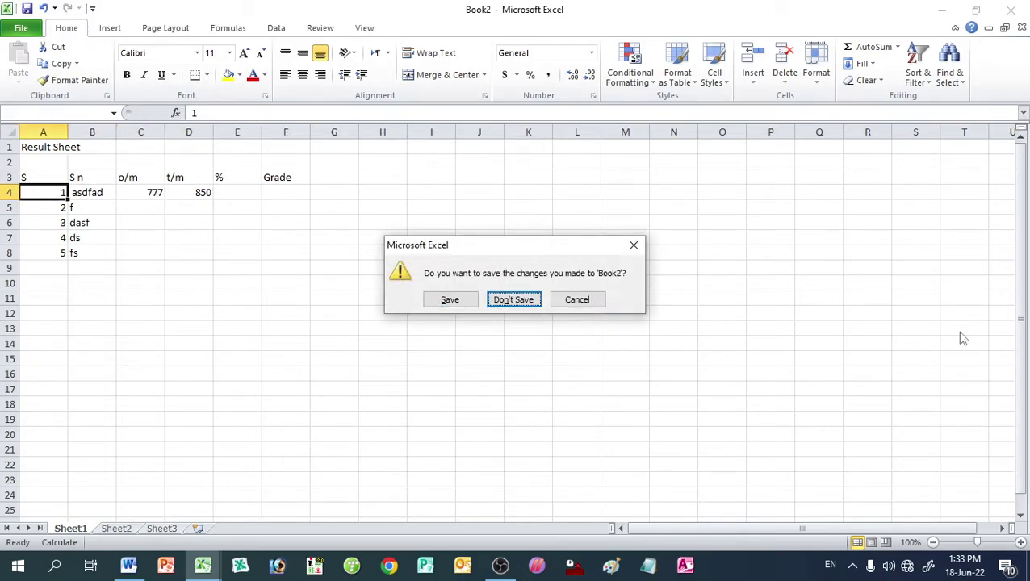
key("Return")
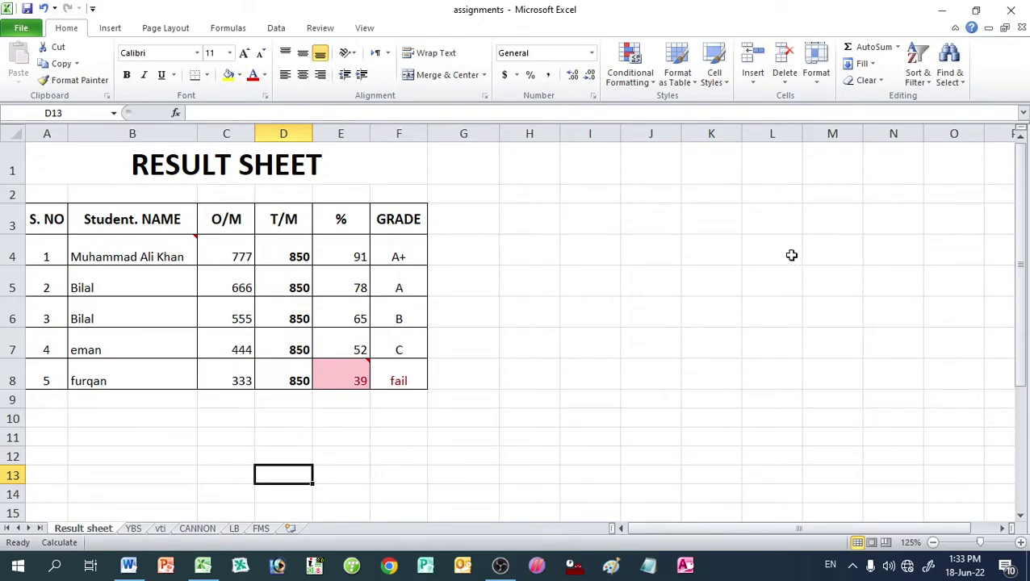
left_click_drag(37, 225, 402, 377)
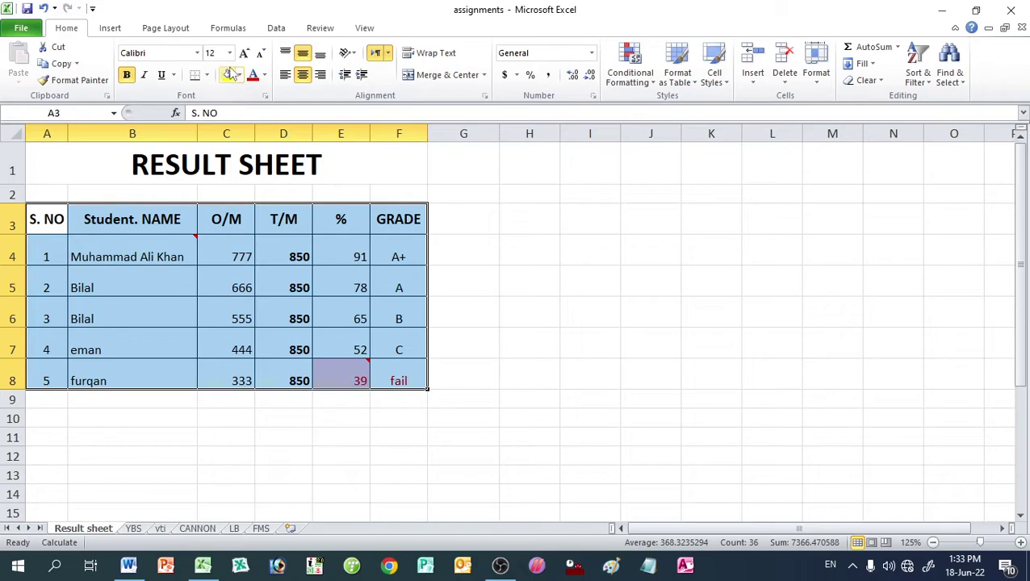
left_click(206, 75)
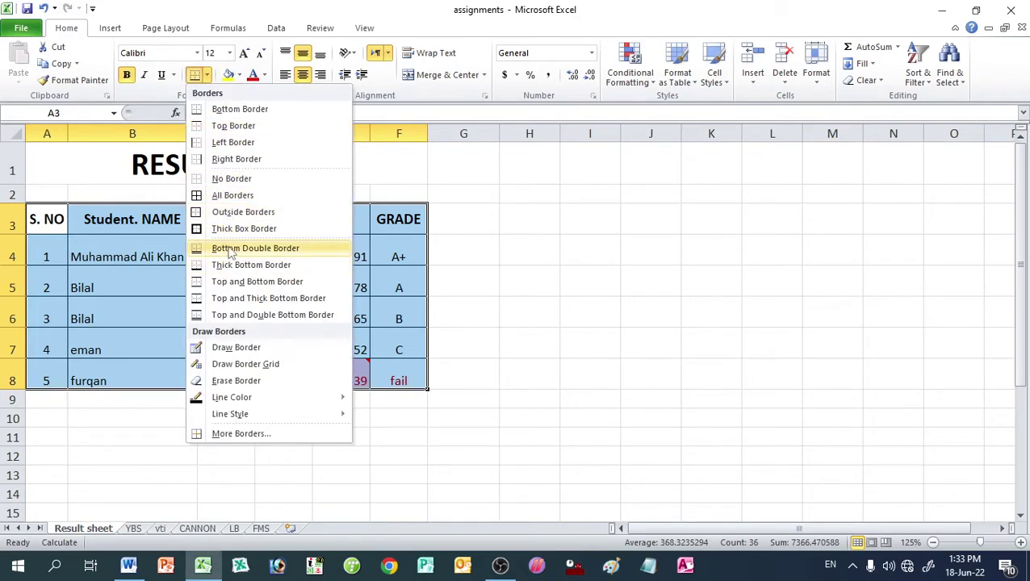
left_click(230, 178)
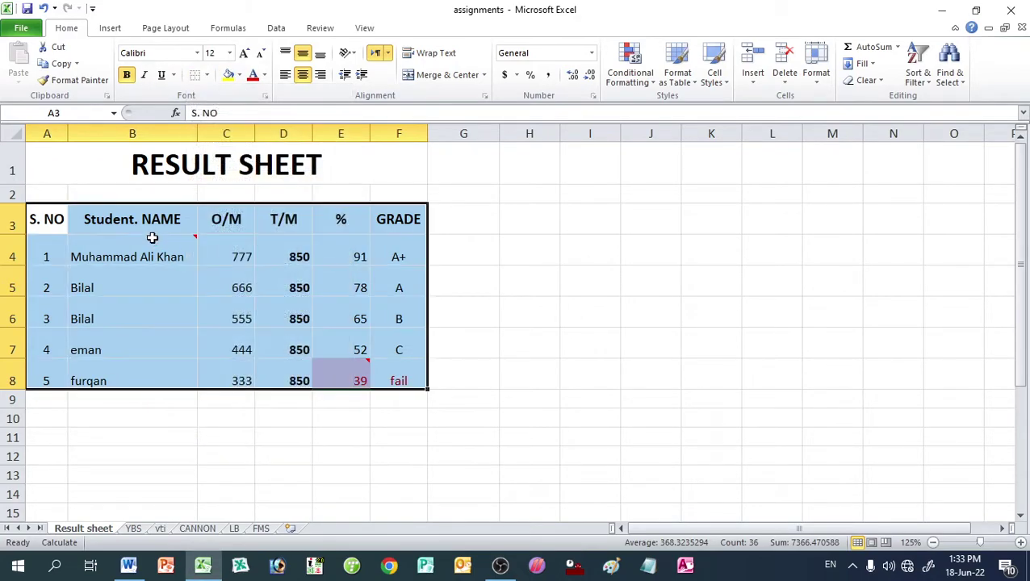
left_click(126, 74)
left_click(126, 417)
Step: Unmerge the RESULT SHEET title in A1 and shrink its font to 11 pt
left_click(148, 164)
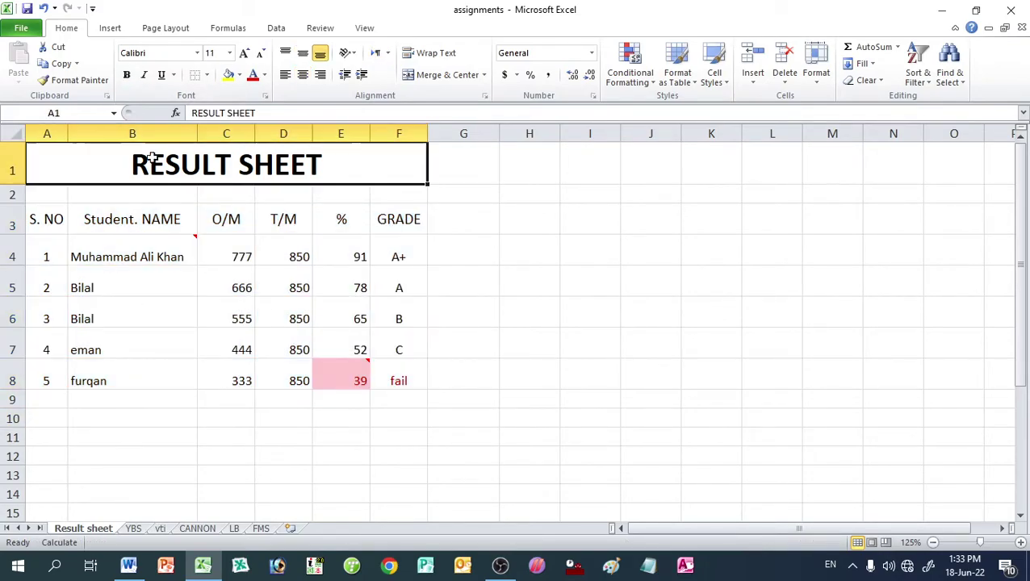
left_click(439, 80)
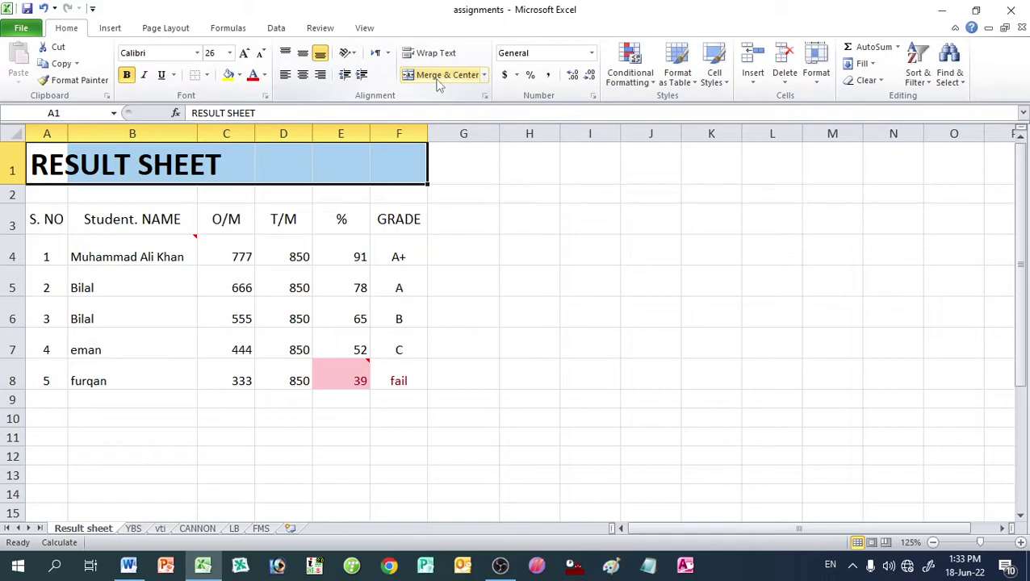
double_click(268, 58)
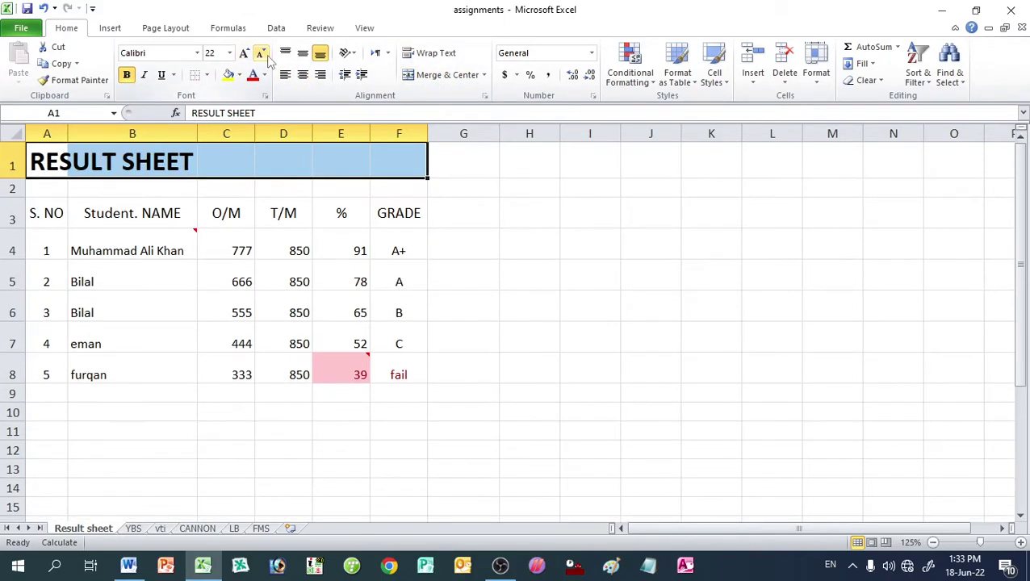
left_click(268, 58)
double_click(268, 58)
double_click(268, 59)
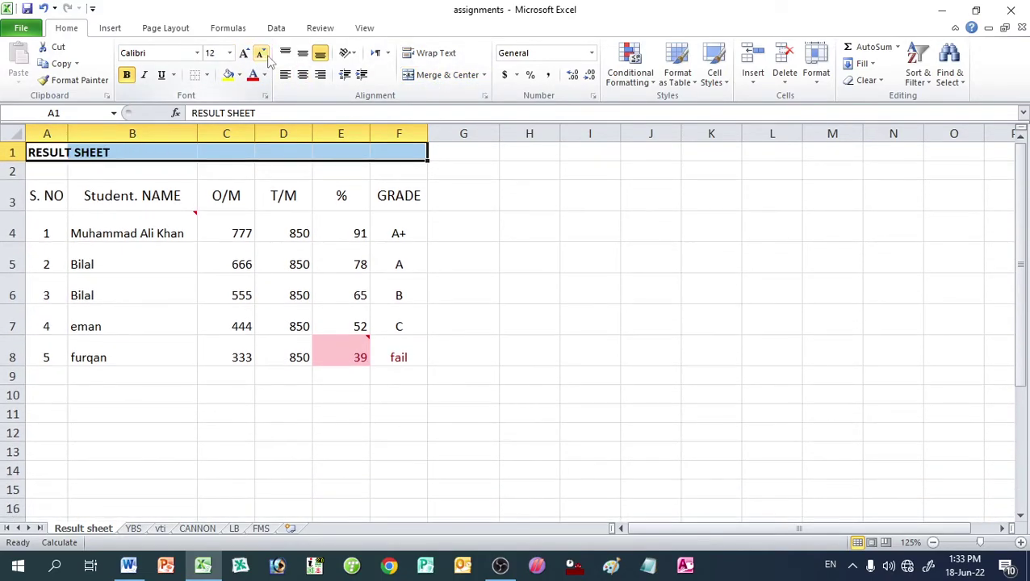
left_click(172, 396)
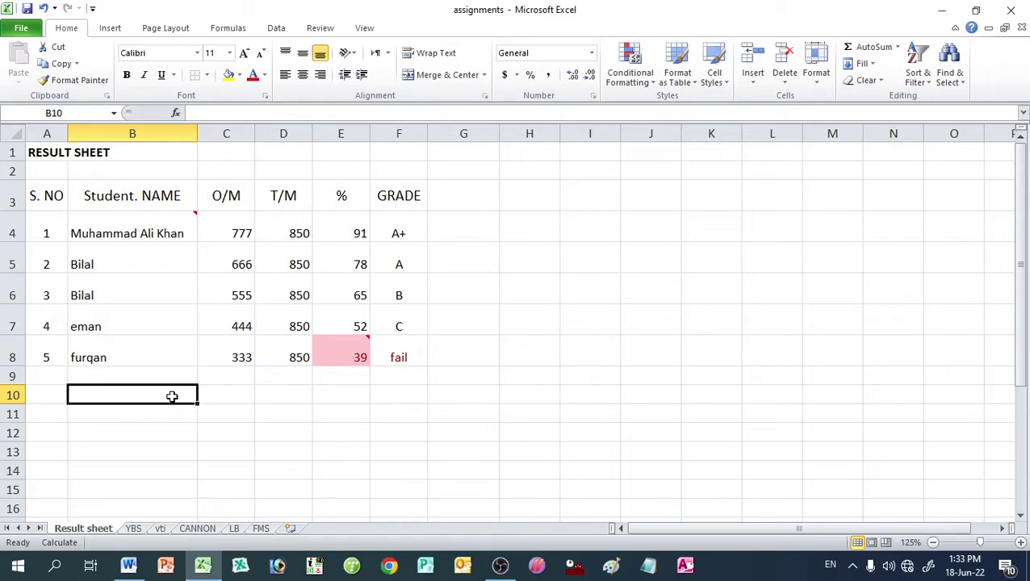
left_click(130, 235)
left_click(96, 265)
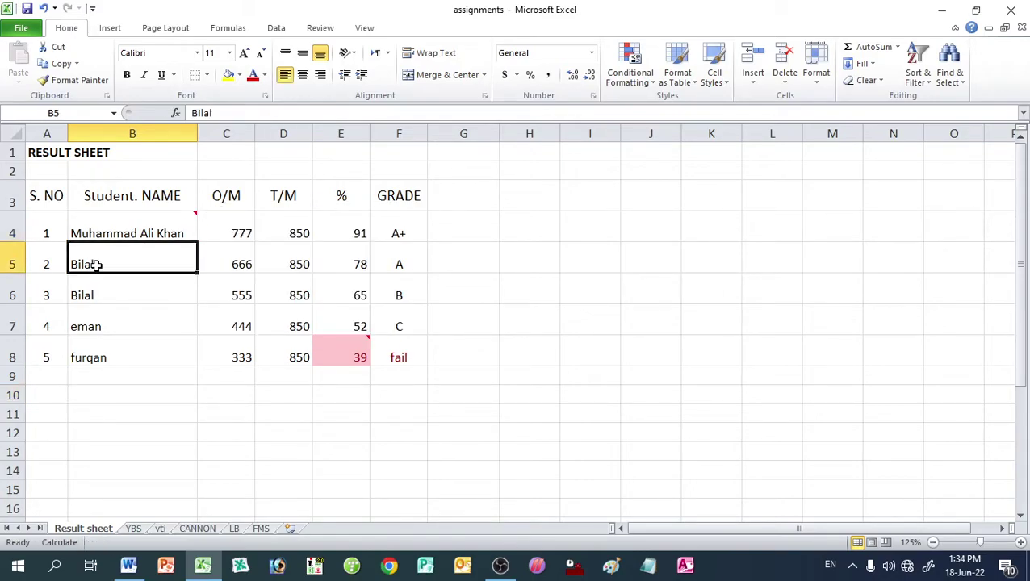
left_click(124, 227)
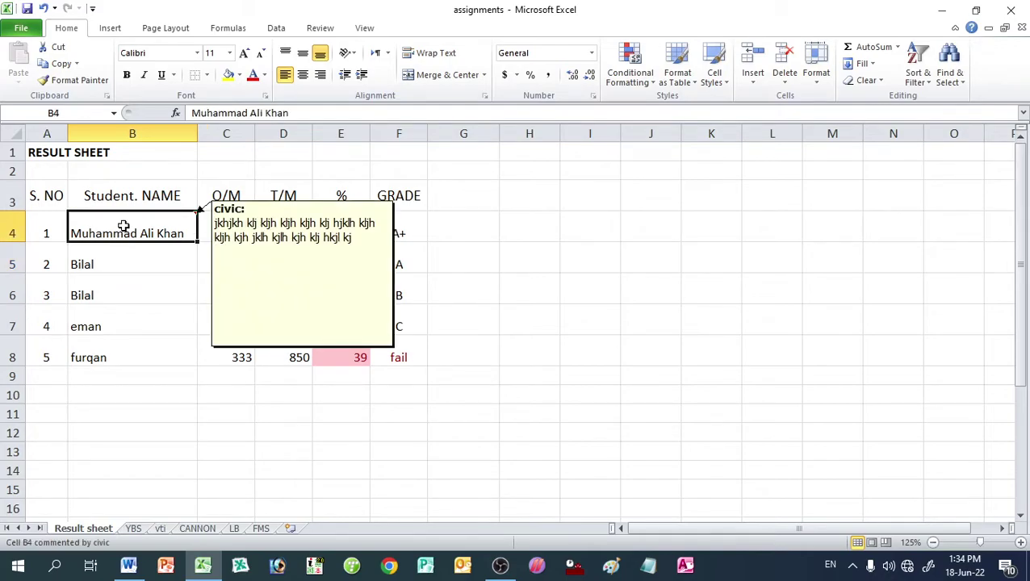
left_click(700, 284)
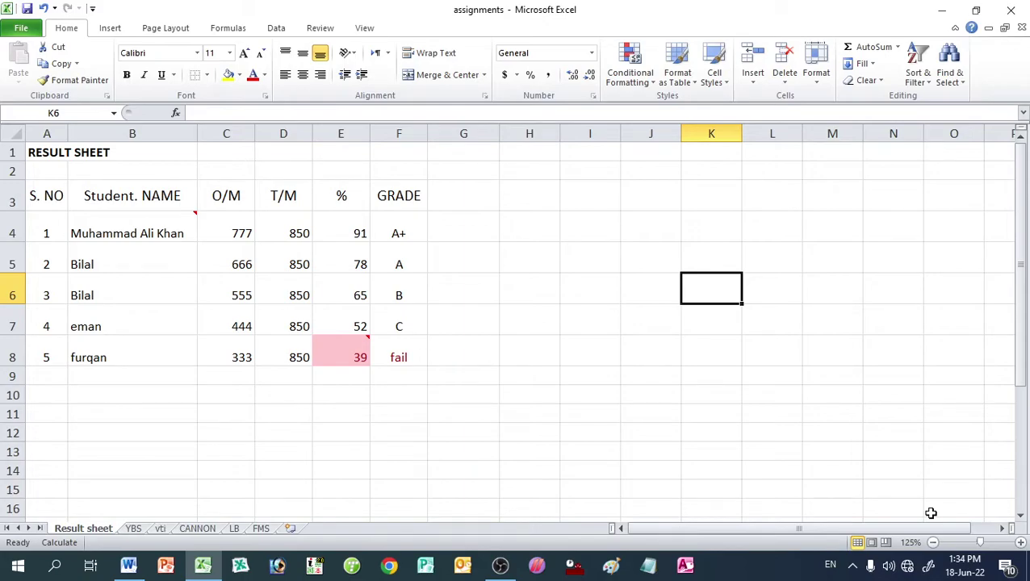
type("Muh")
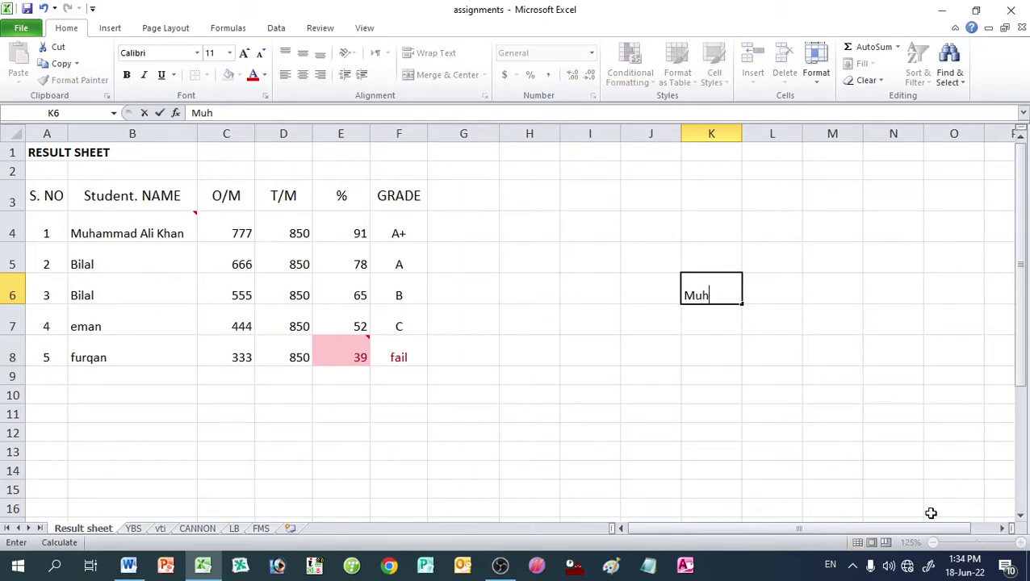
type("ammad Na")
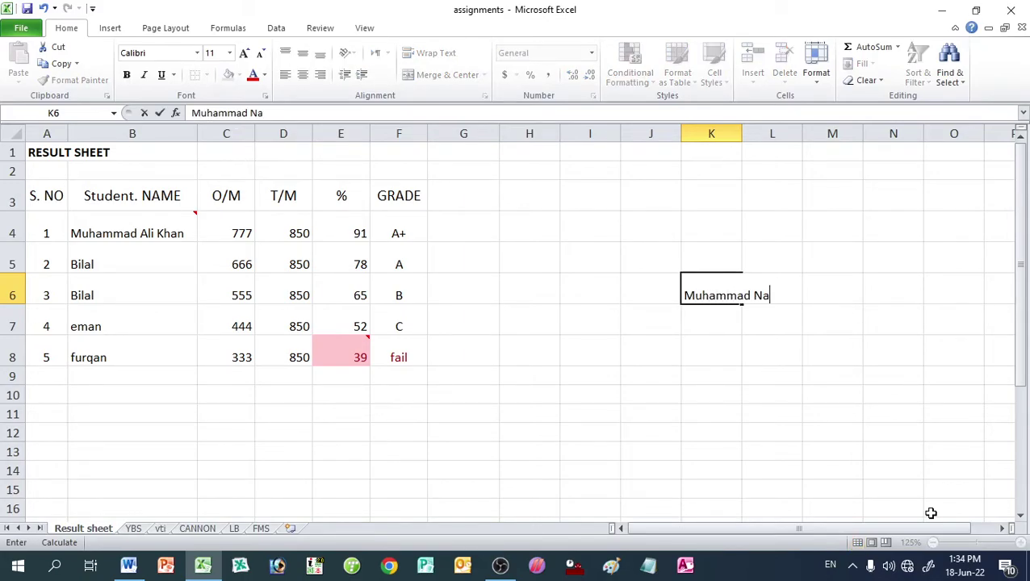
type("seem")
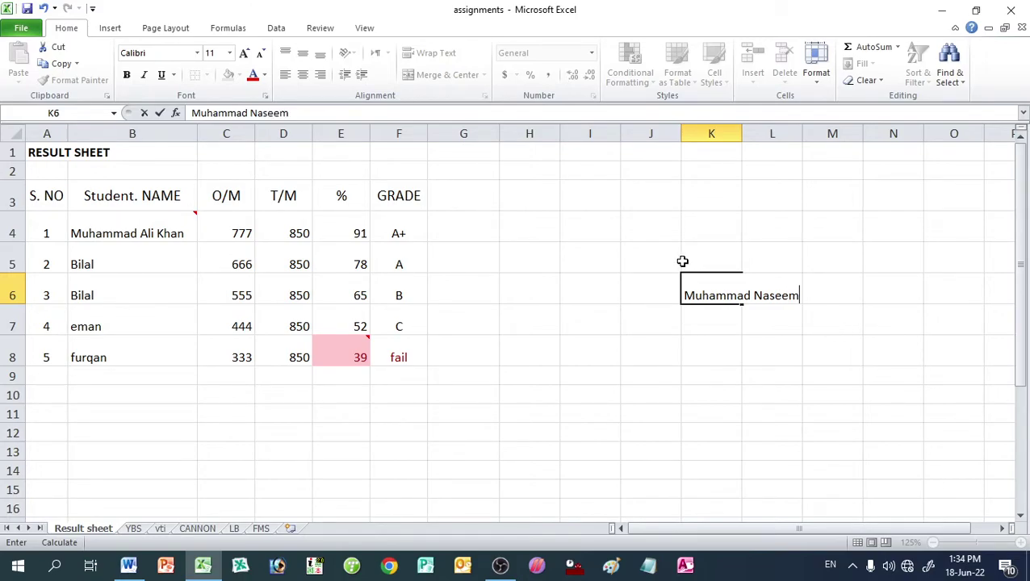
key("Return")
left_click(744, 288)
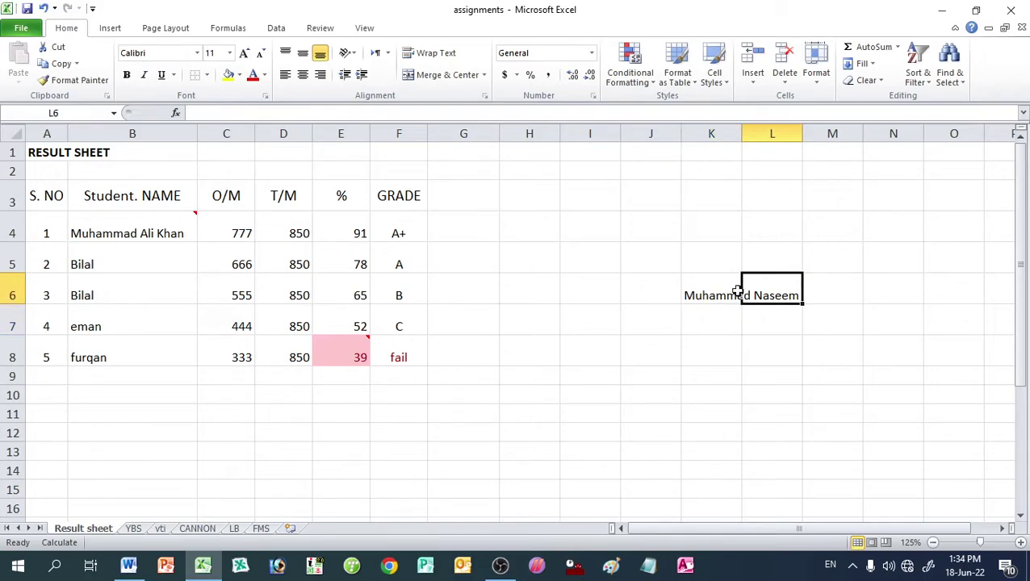
left_click(717, 285)
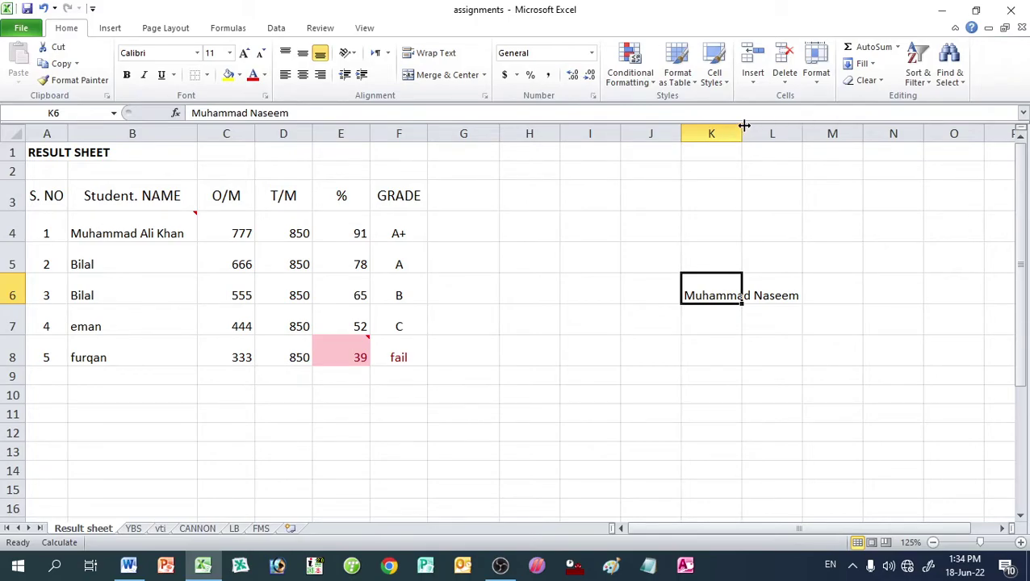
left_click_drag(740, 131, 801, 131)
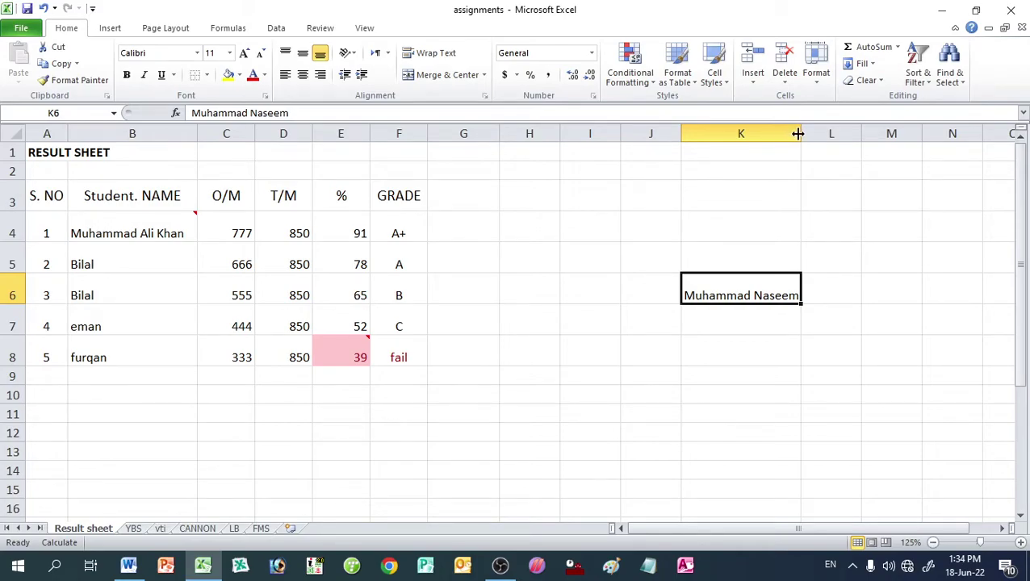
left_click_drag(800, 133, 732, 134)
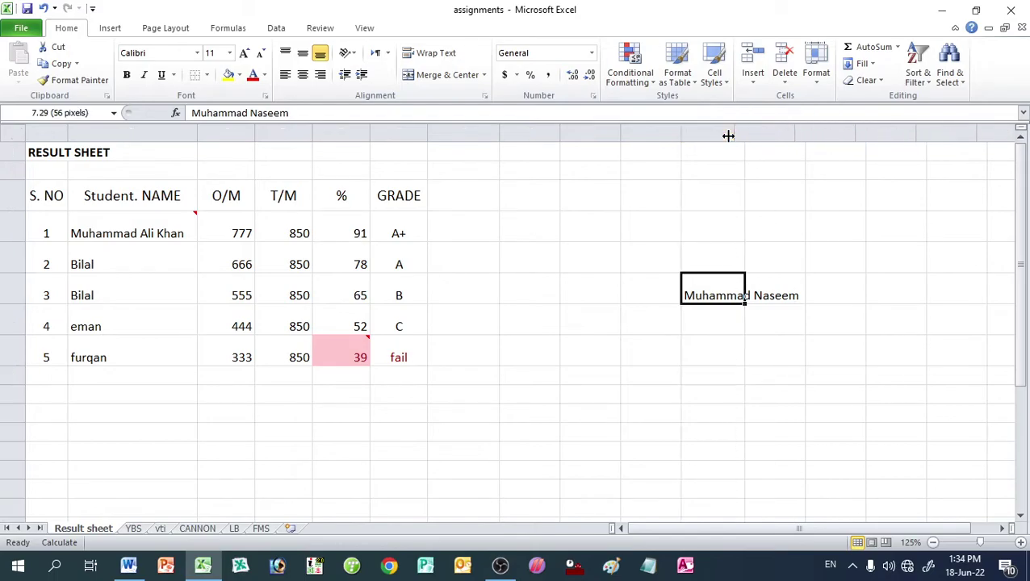
double_click(732, 133)
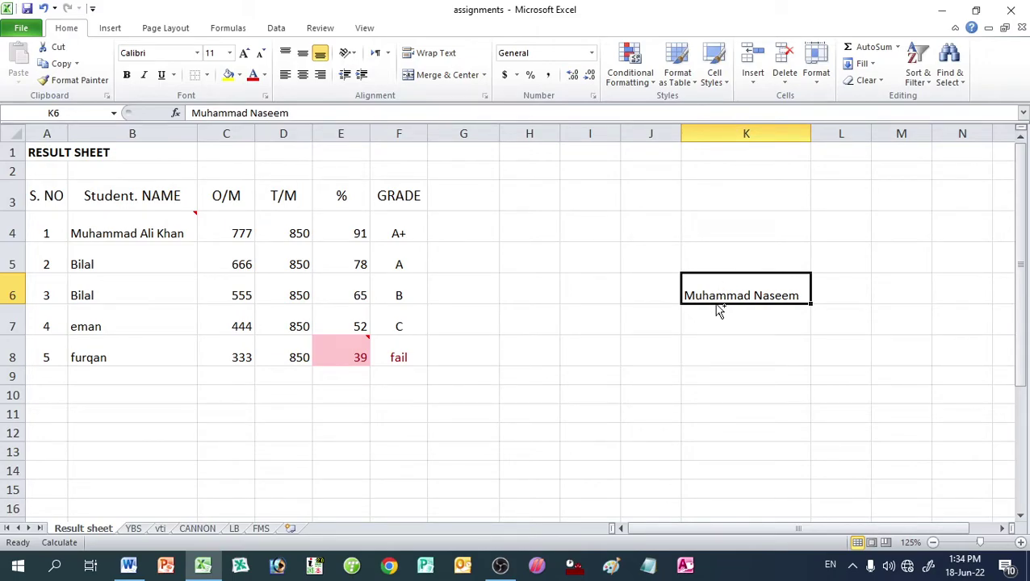
key("ctrl+z")
key("ctrl+y")
key("ctrl+z")
key("ctrl+z")
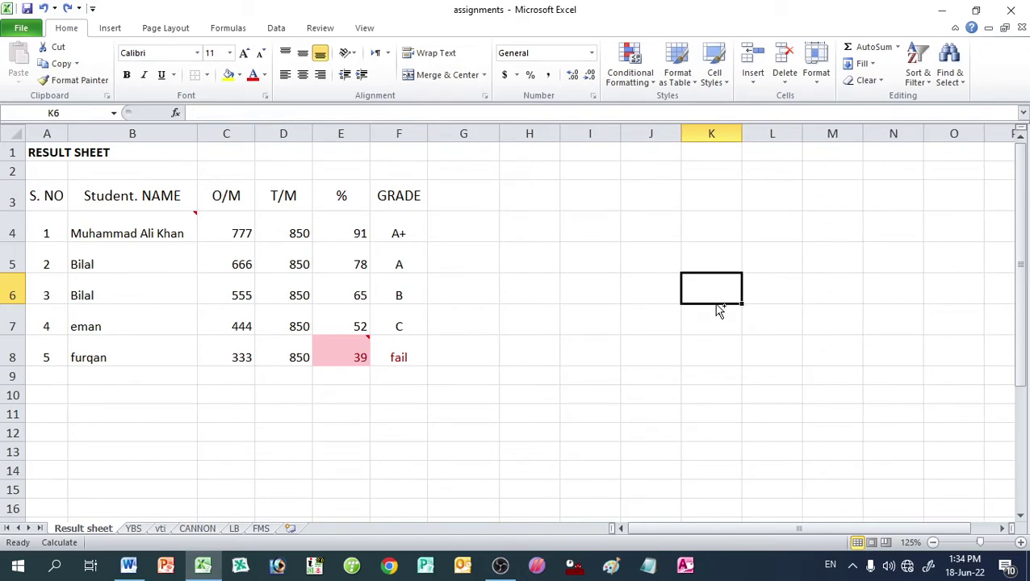
left_click(121, 219)
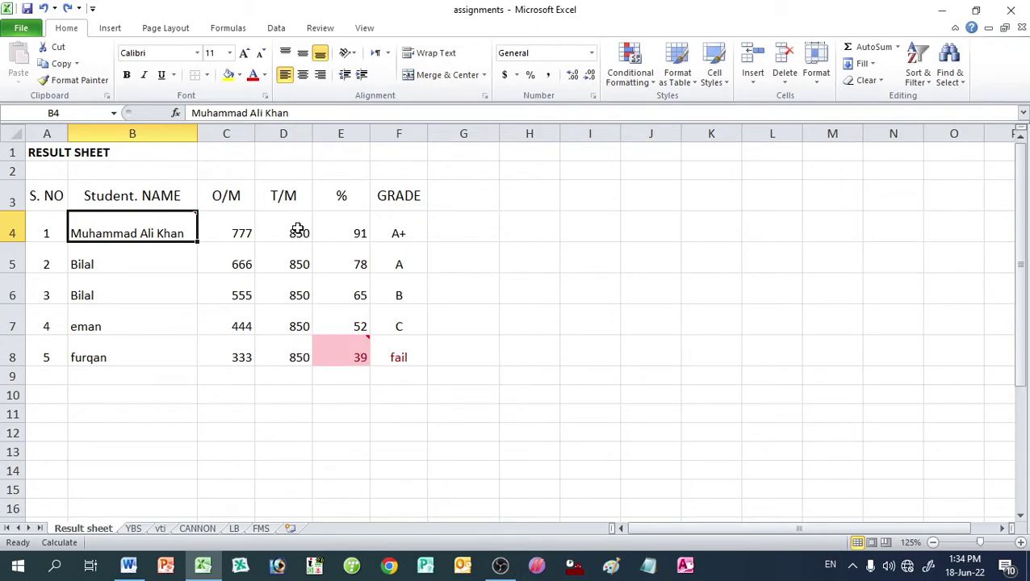
left_click(296, 227)
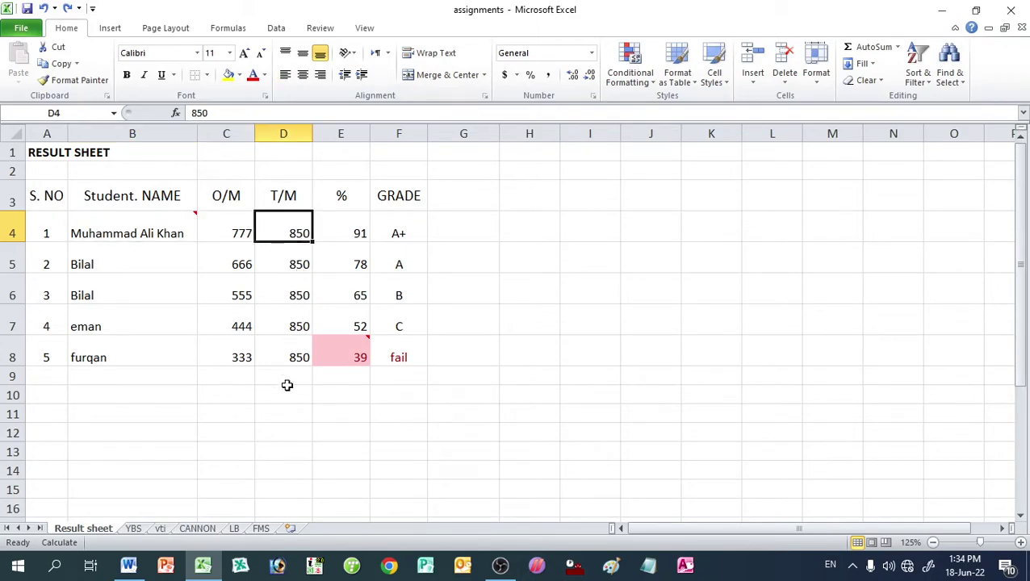
left_click_drag(274, 257, 279, 353)
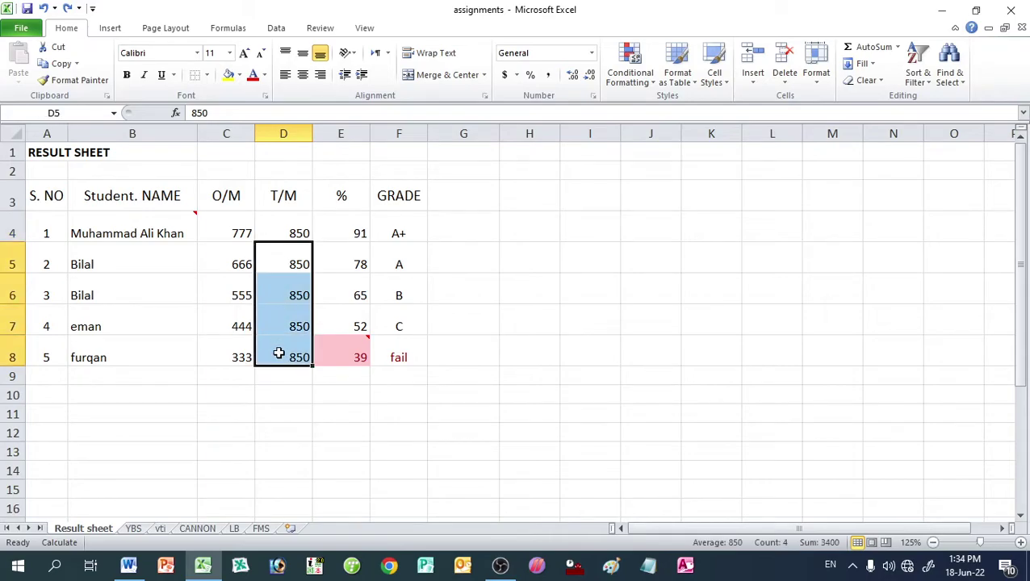
key("Delete")
left_click(289, 224)
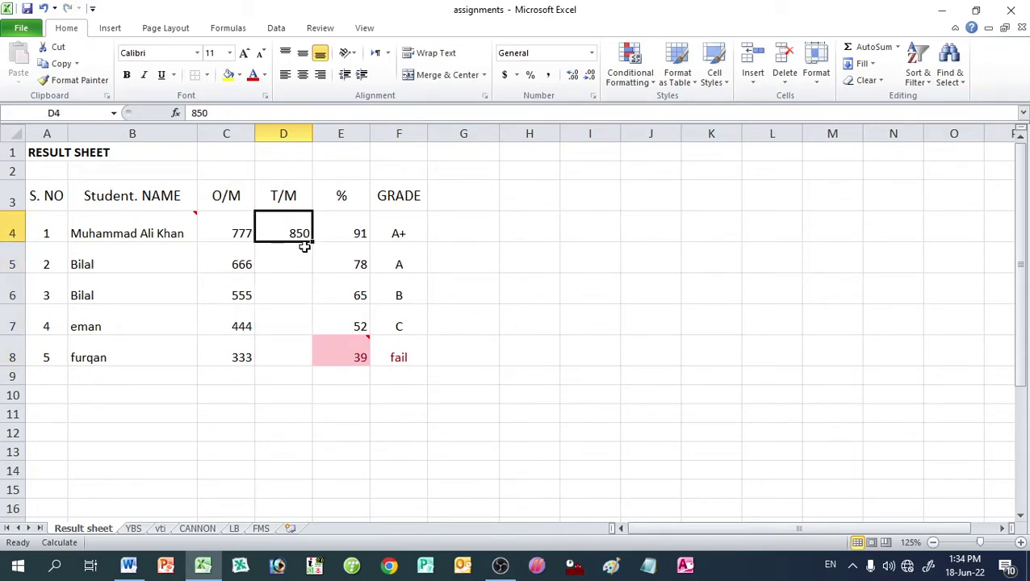
left_click_drag(311, 240, 313, 365)
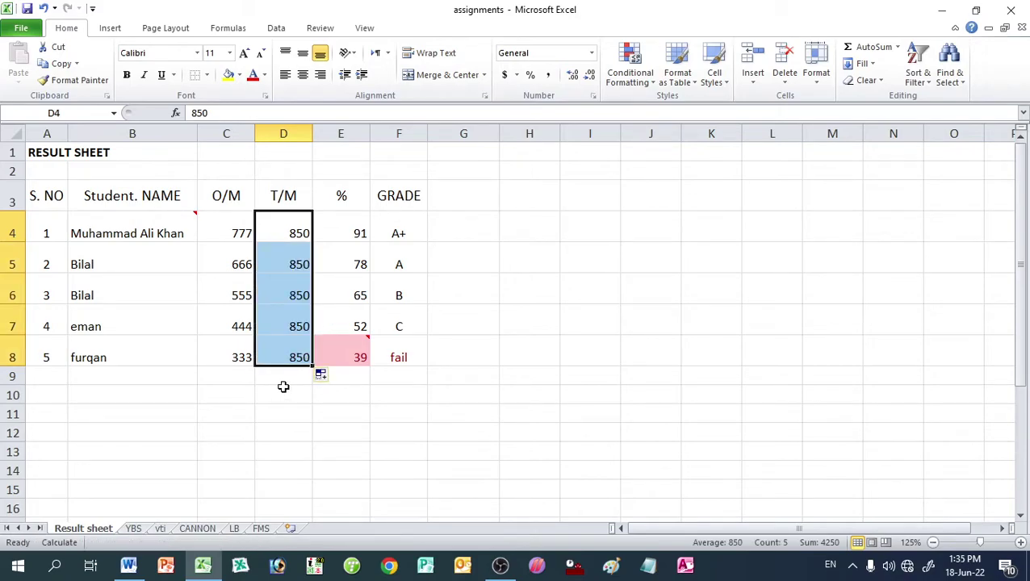
left_click(285, 378)
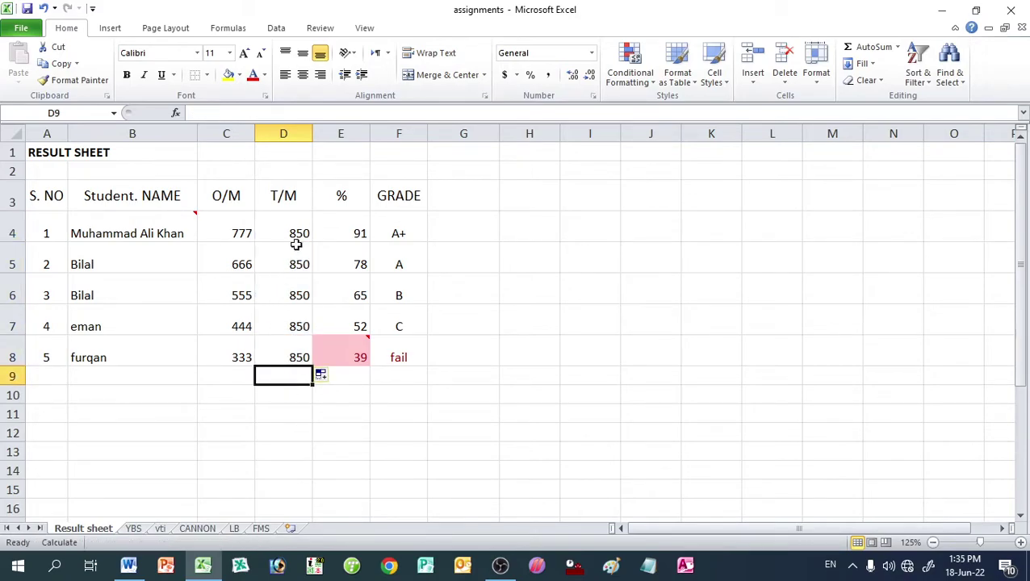
left_click_drag(292, 252, 289, 356)
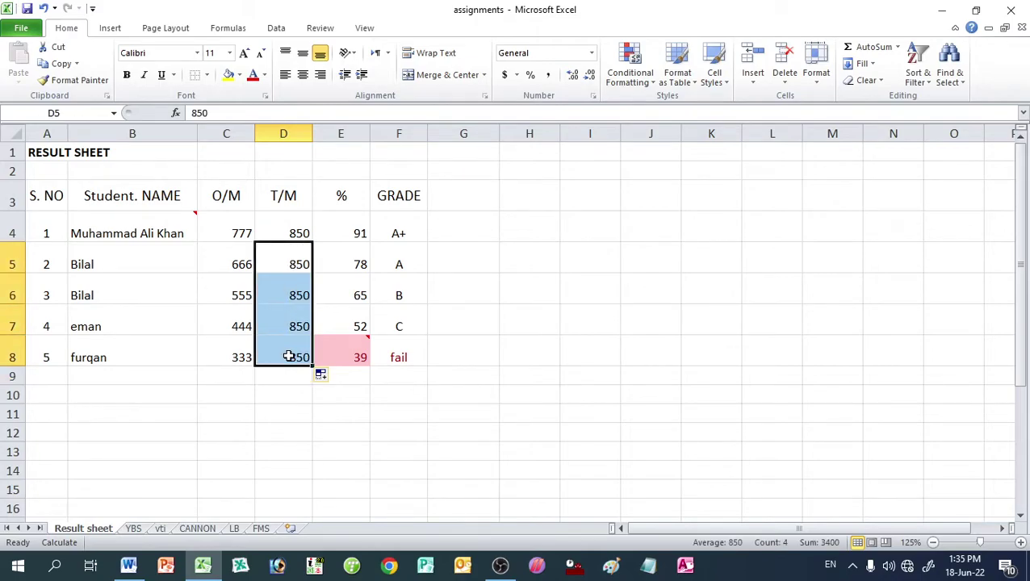
key("Delete")
left_click(288, 232)
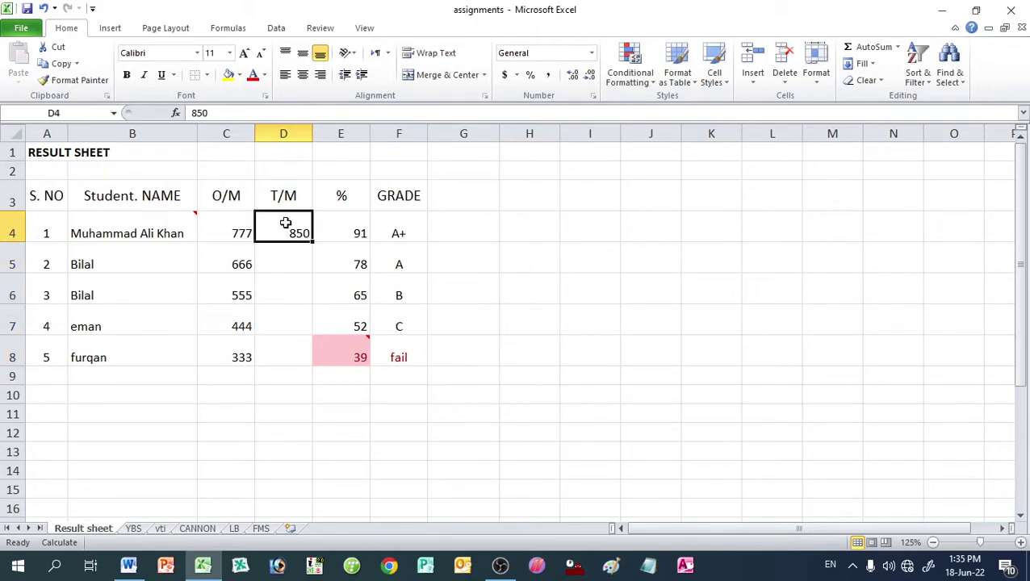
left_click_drag(285, 223, 284, 353)
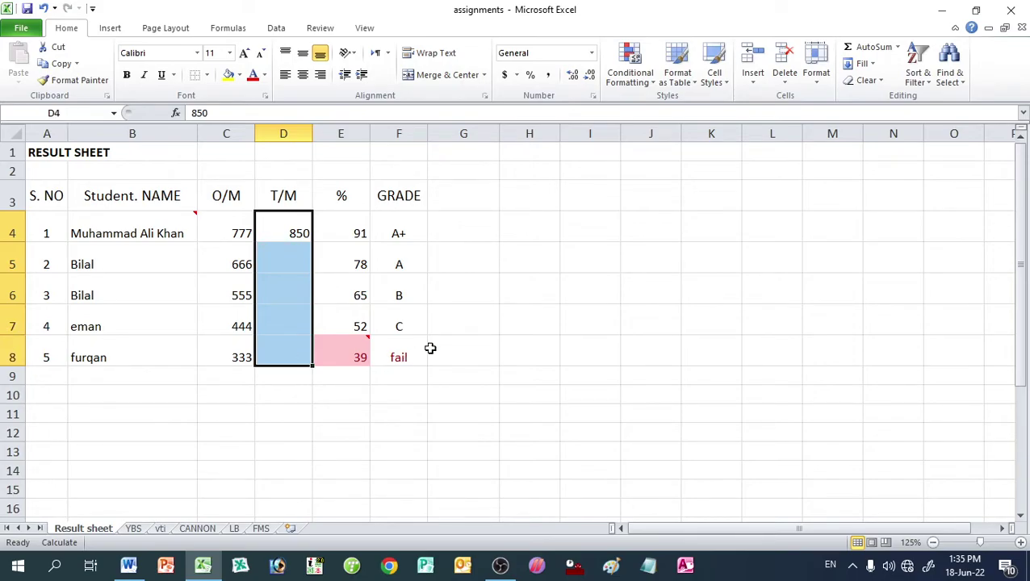
key("ctrl+d")
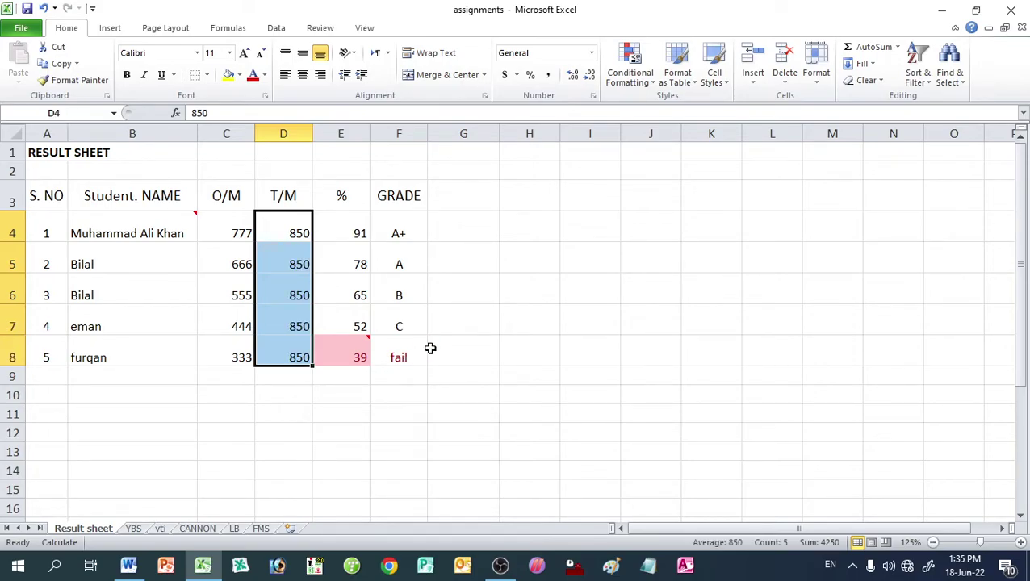
key("ctrl+z")
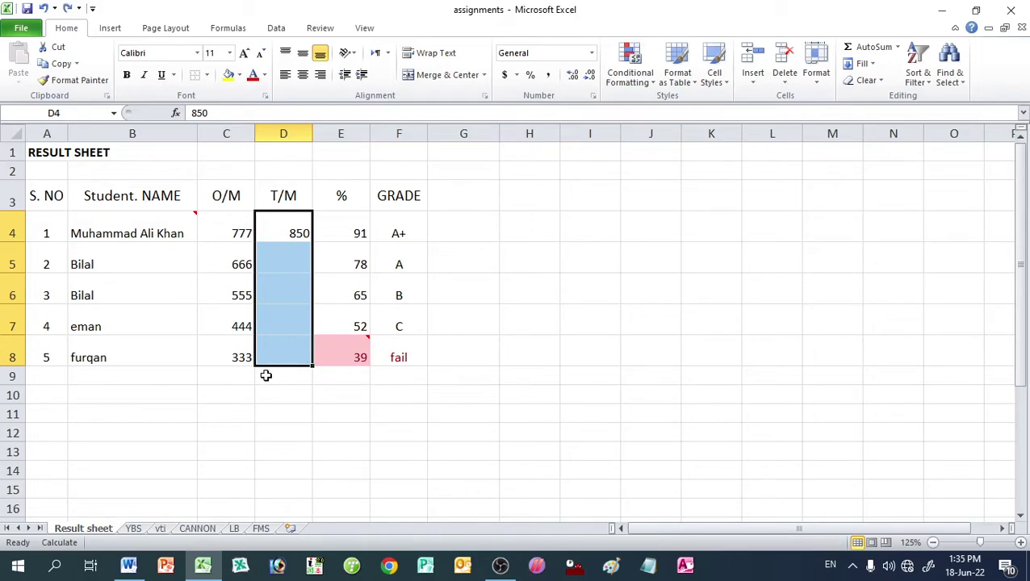
left_click(275, 359)
left_click(271, 232)
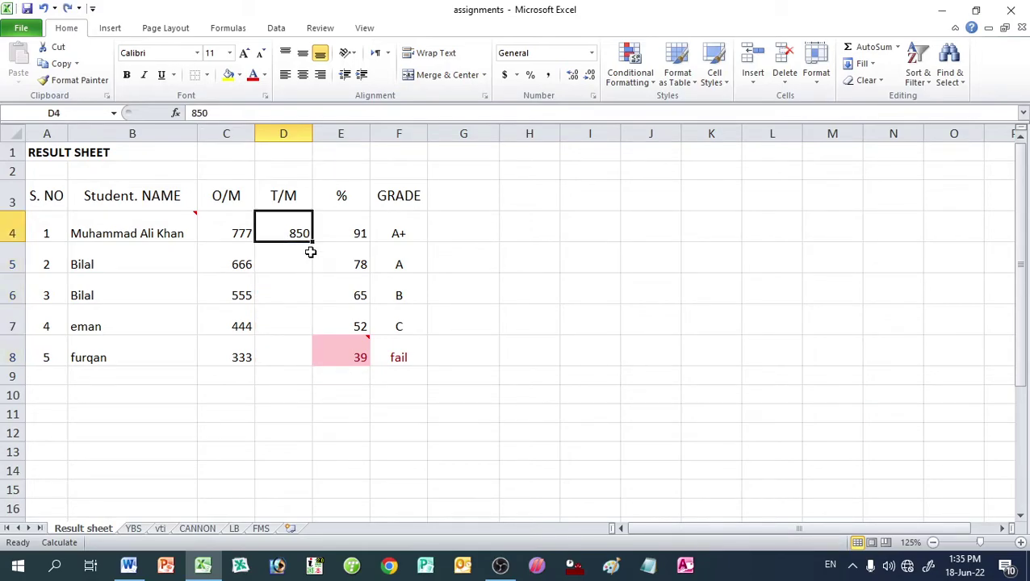
double_click(314, 240)
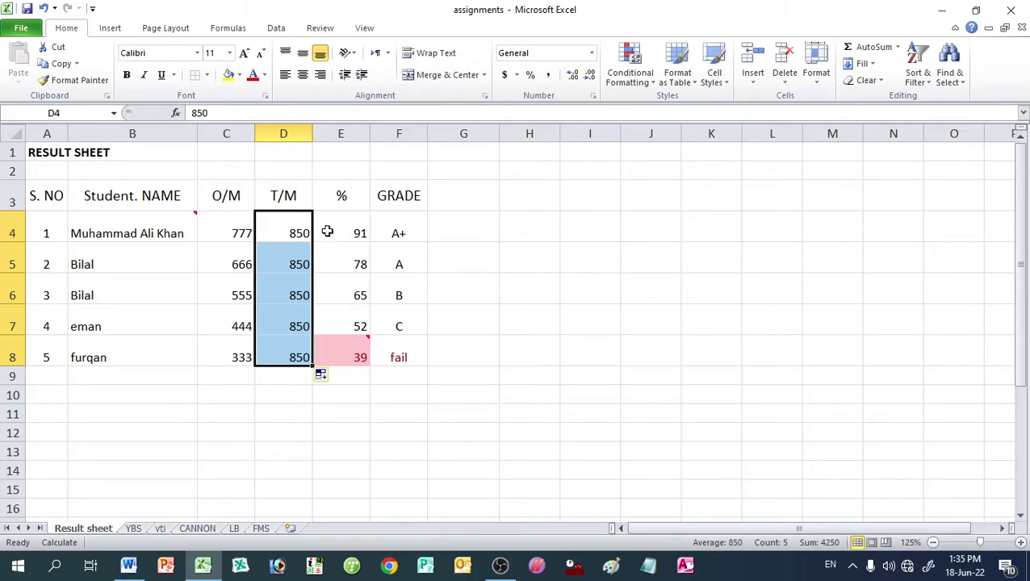
left_click(333, 229)
left_click(399, 229)
Step: Delete the % and GRADE values in E4:F8 and clear all their formatting
mouse_move(350, 222)
left_mouse_down()
mouse_move(376, 256)
mouse_move(394, 347)
left_mouse_up()
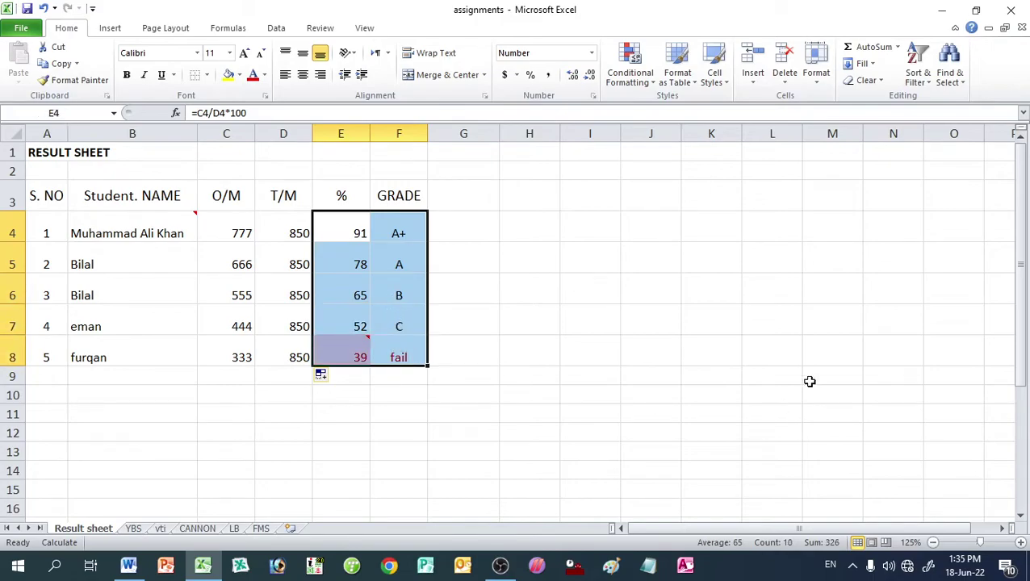
key("Delete")
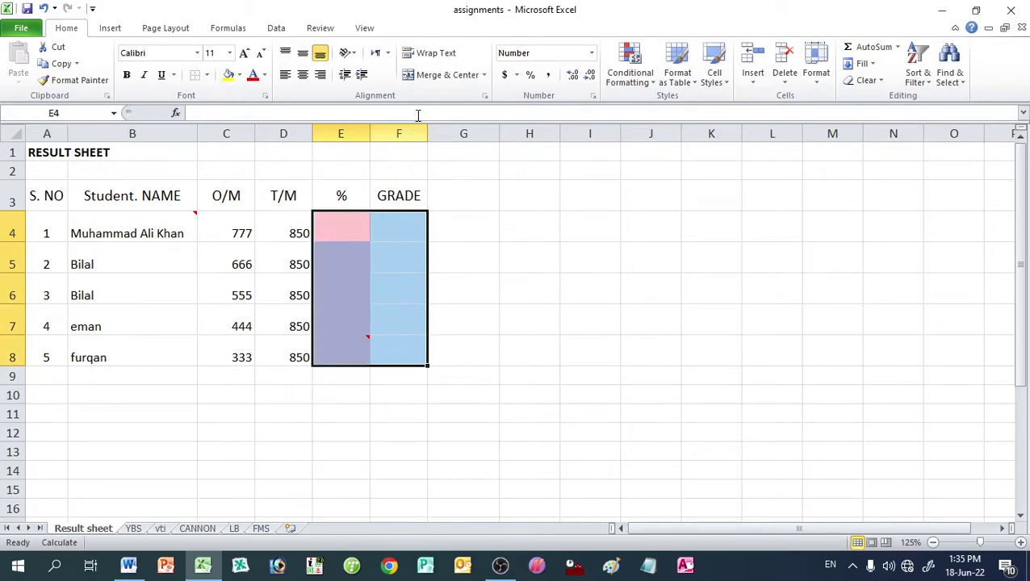
left_click(648, 87)
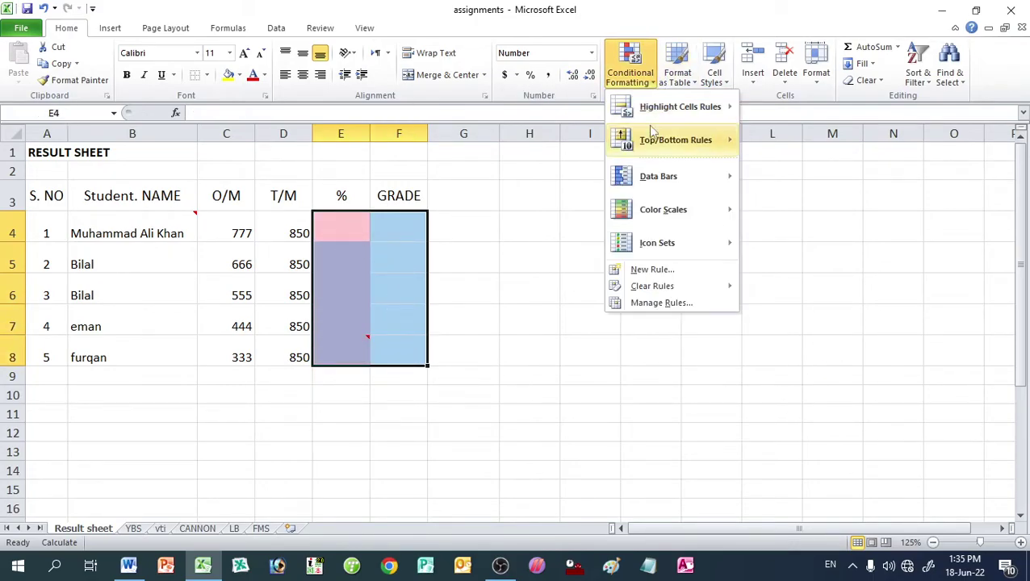
mouse_move(651, 137)
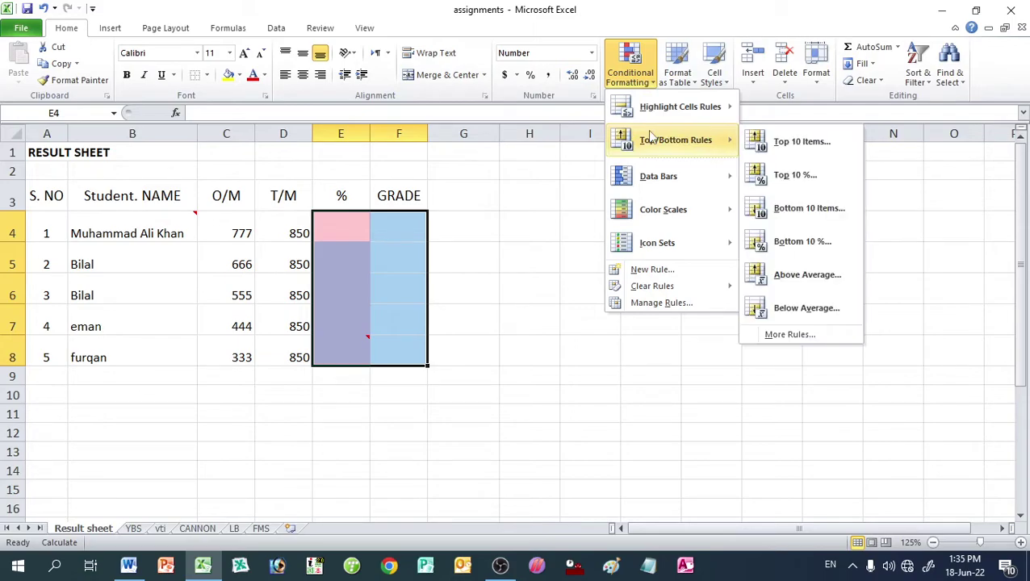
left_click(880, 83)
left_click(880, 98)
left_click(521, 316)
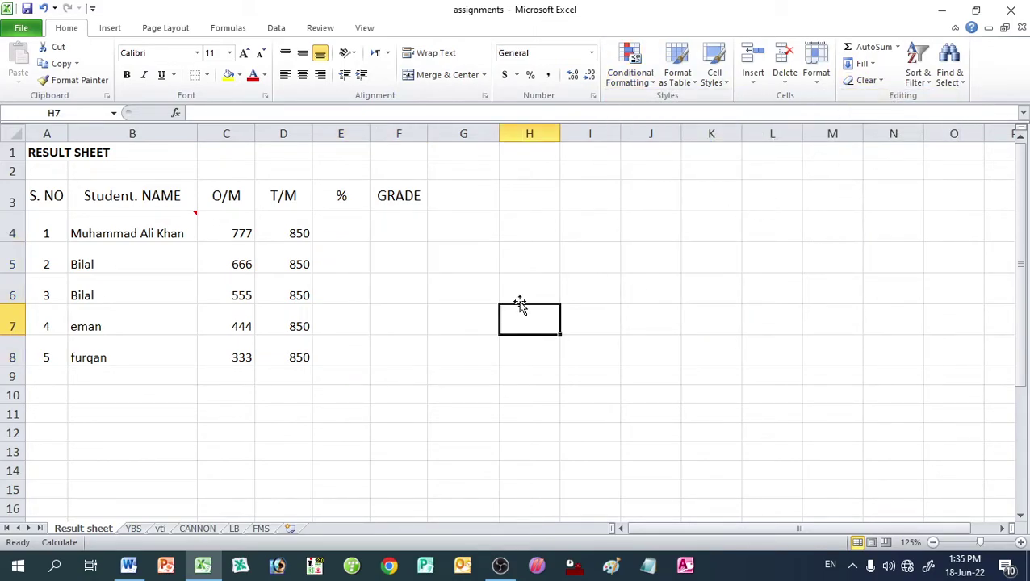
left_click(326, 227)
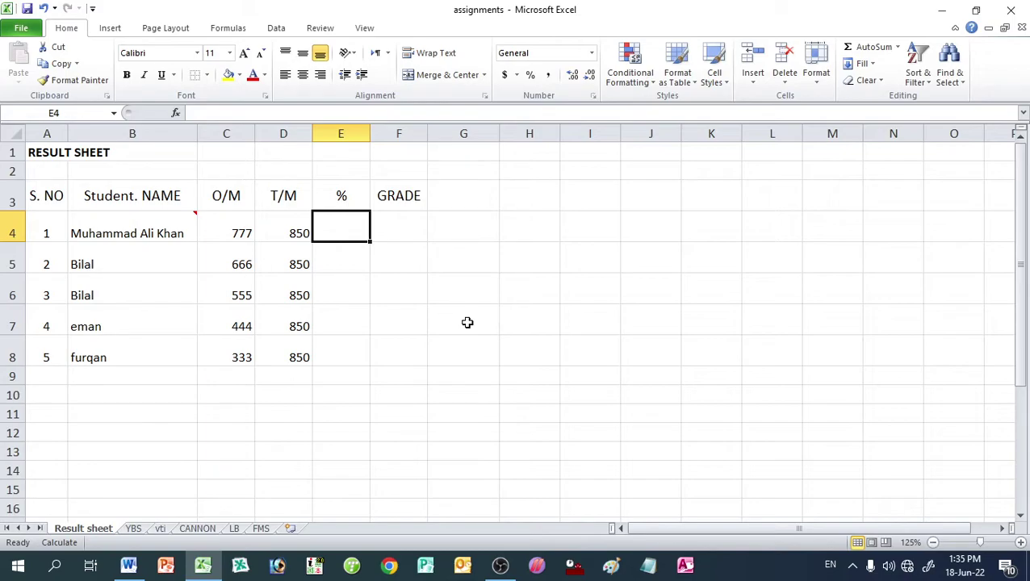
Step: Enter the percentage formula =C4/D4*100 in cell E4
key("Down")
key("Down")
key("Down")
key("Down")
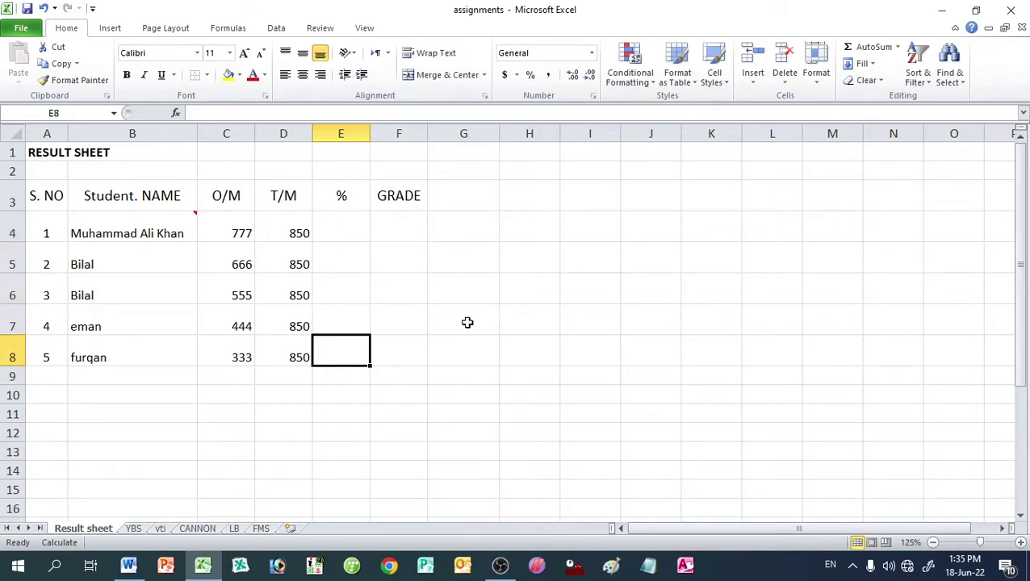
key("Right")
key("Left")
key("Up")
key("Up")
key("Up")
key("Up")
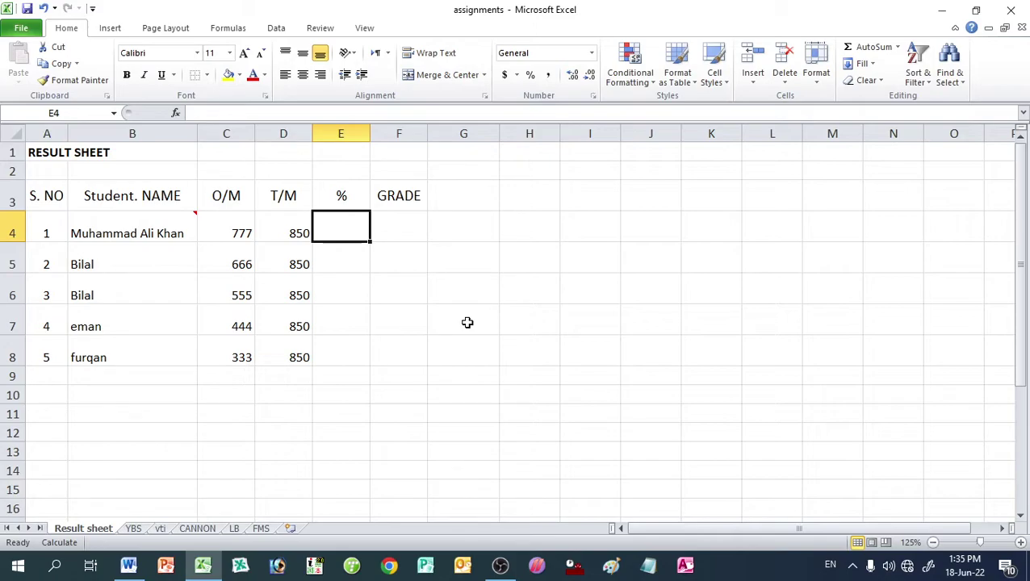
type("=")
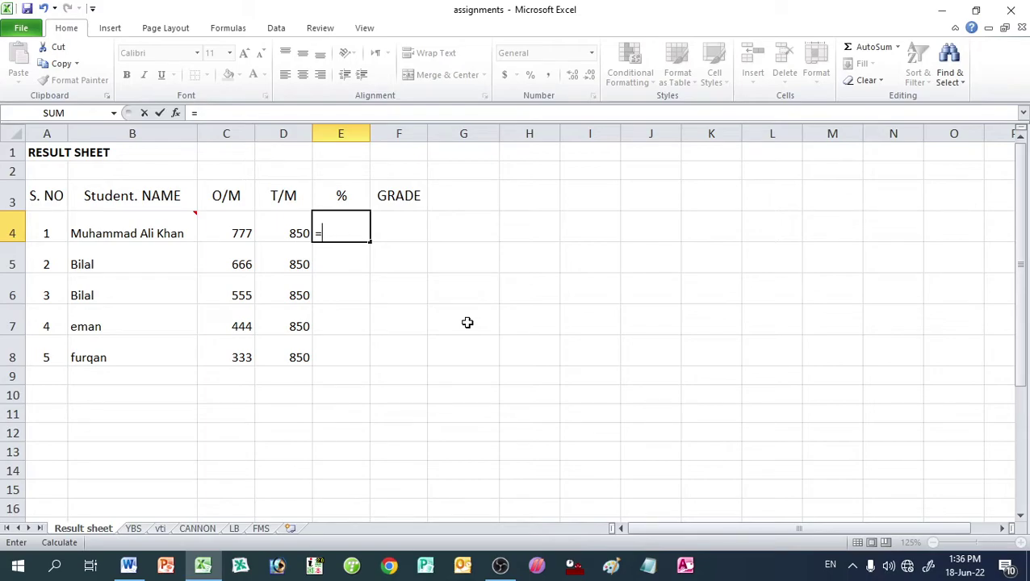
key("Left")
key("Left")
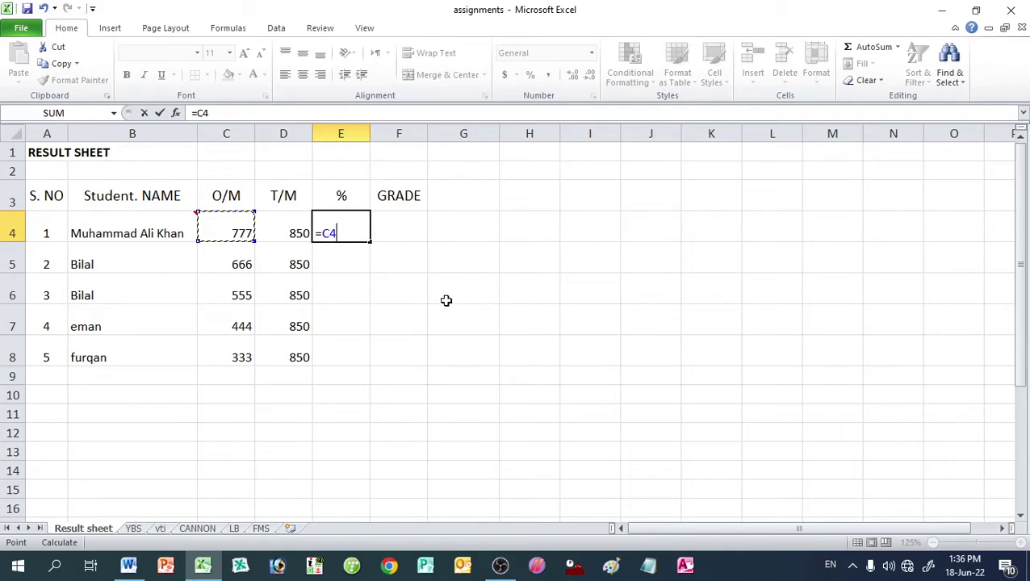
type("/")
key("Left")
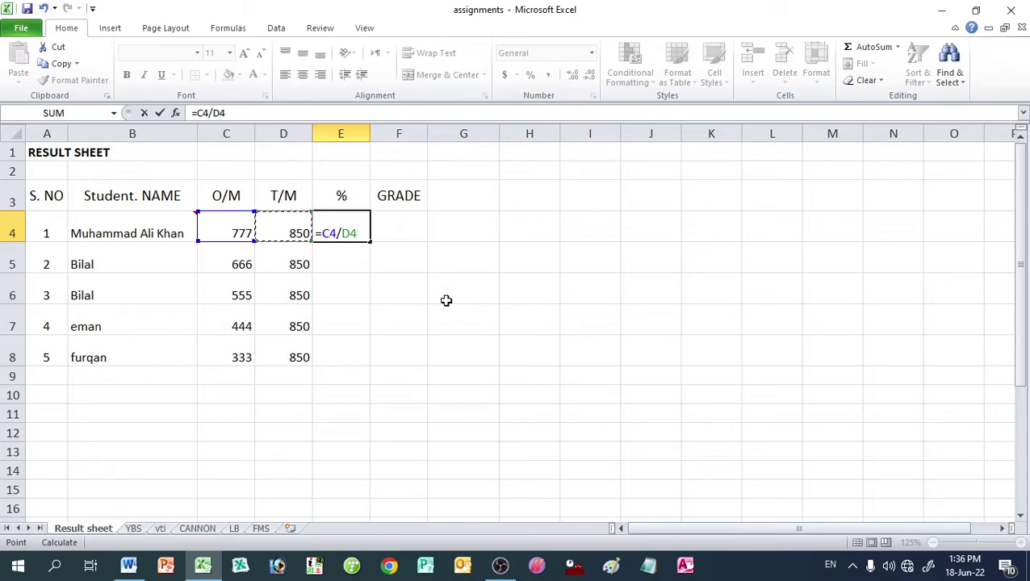
type("*100")
key("Return")
key("Up")
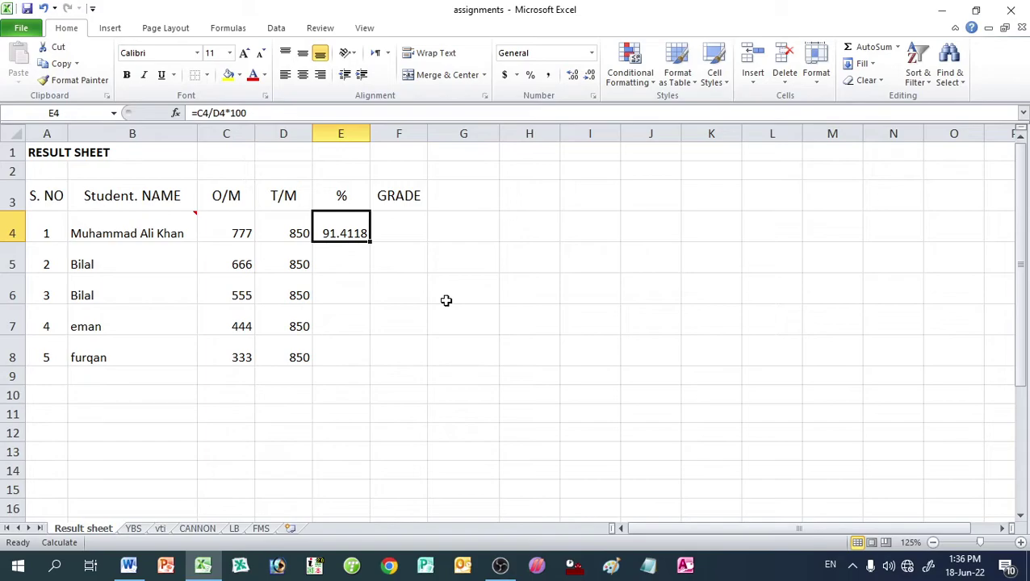
Step: Enter =C5/D5*100 in E5 and fill it down through E8
key("Down")
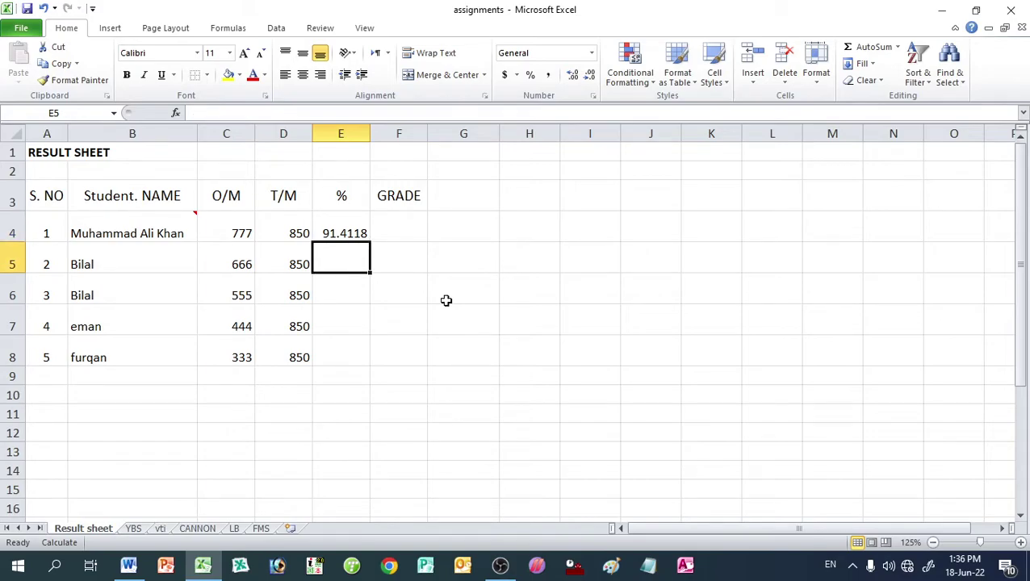
type("=")
key("Left")
key("Left")
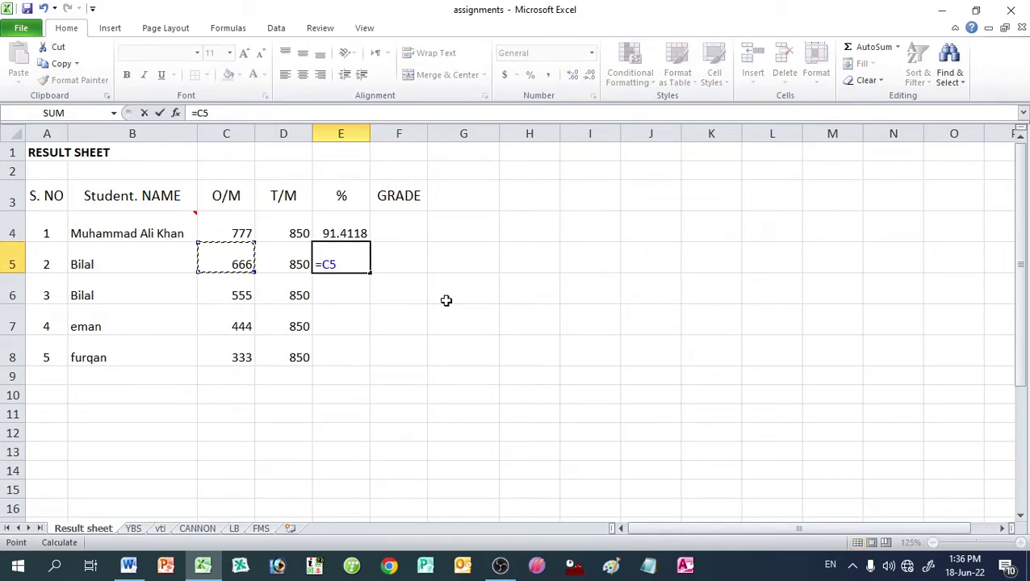
type("/")
key("Left")
type("*")
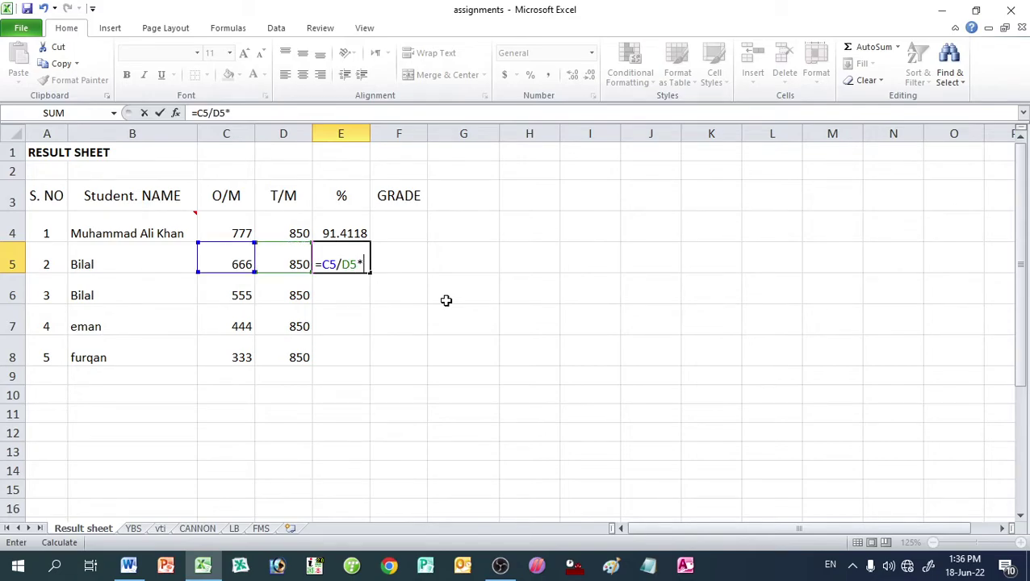
type("100")
key("Return")
key("Up")
key("Up")
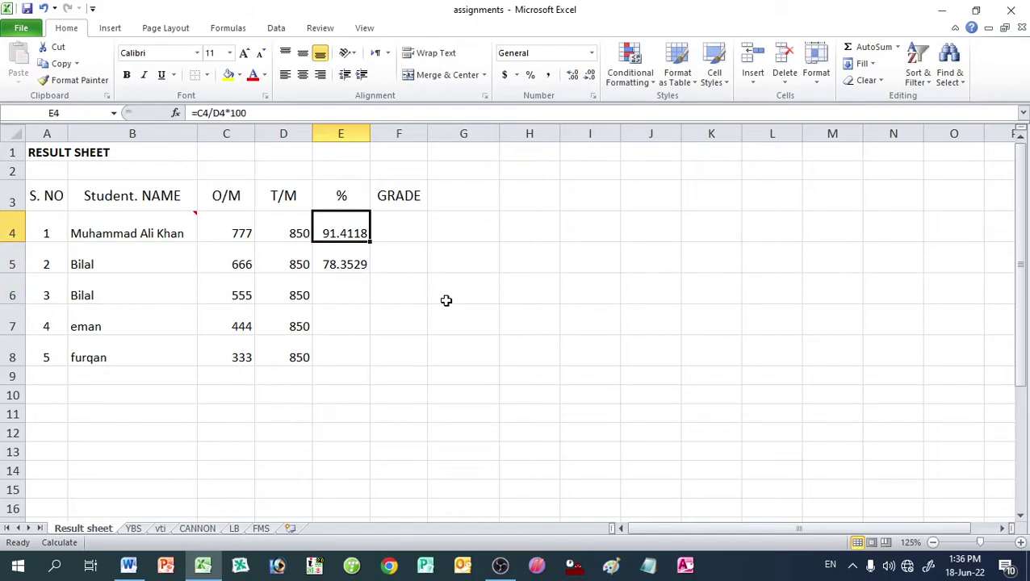
key("Down")
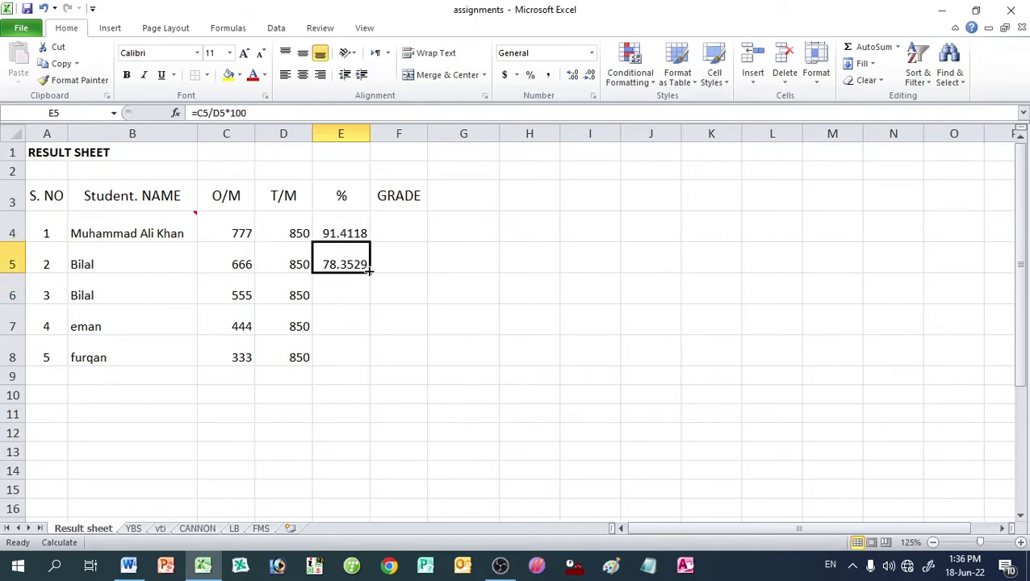
double_click(370, 272)
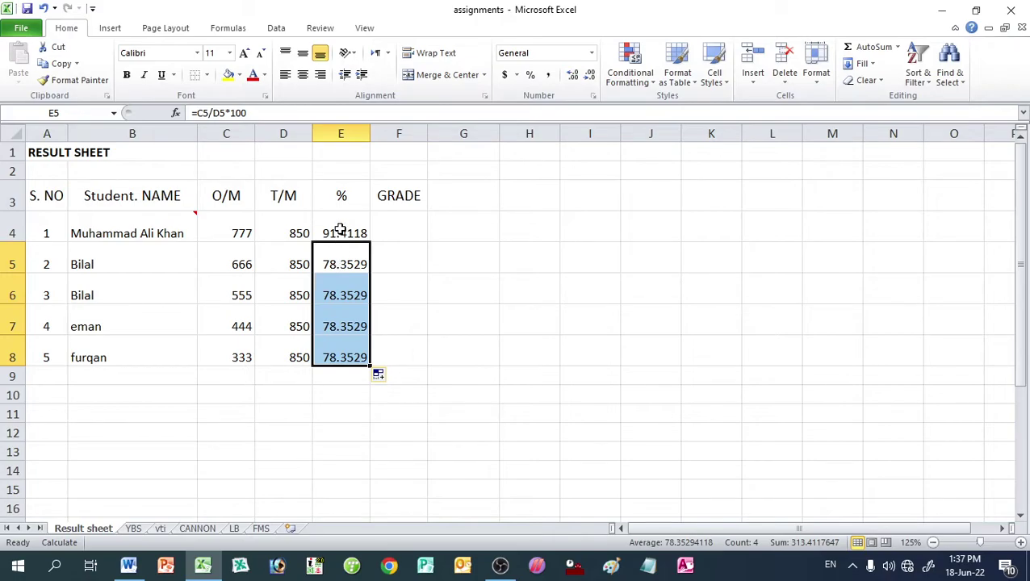
left_click(339, 353)
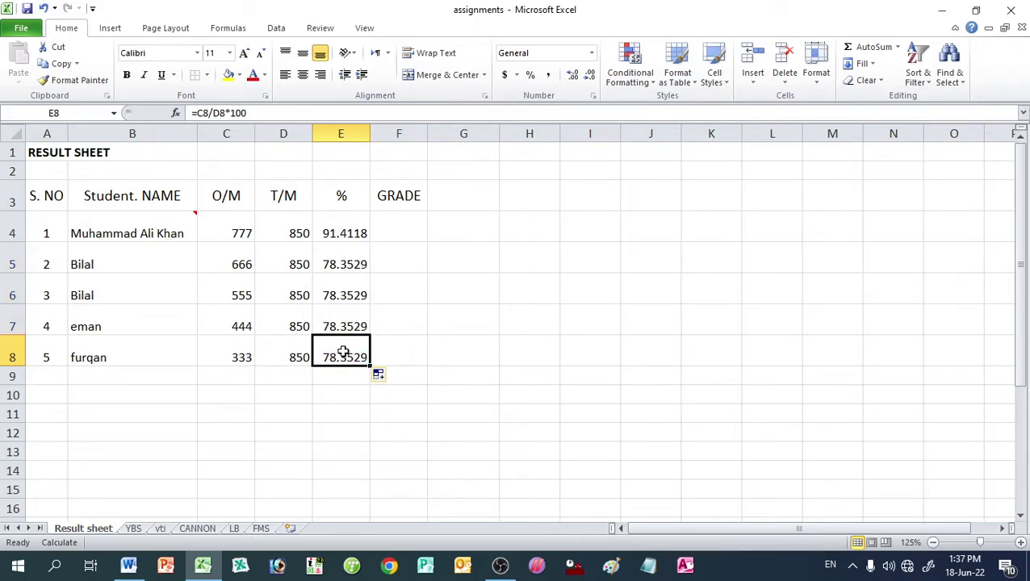
Step: Reduce E4:E8 to zero decimal places so the percentages read 91 and 78
left_click(337, 231)
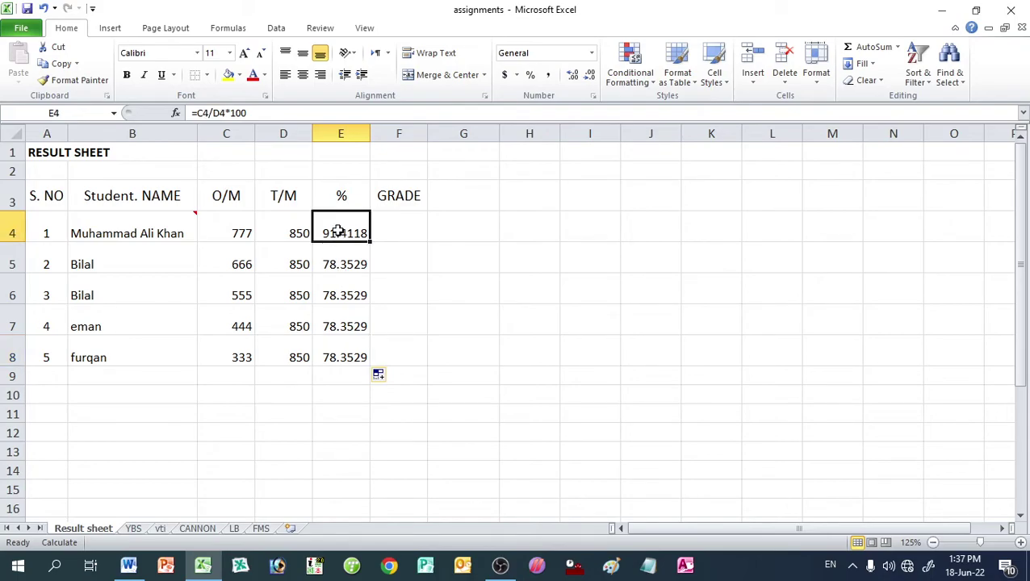
left_click_drag(338, 232, 339, 353)
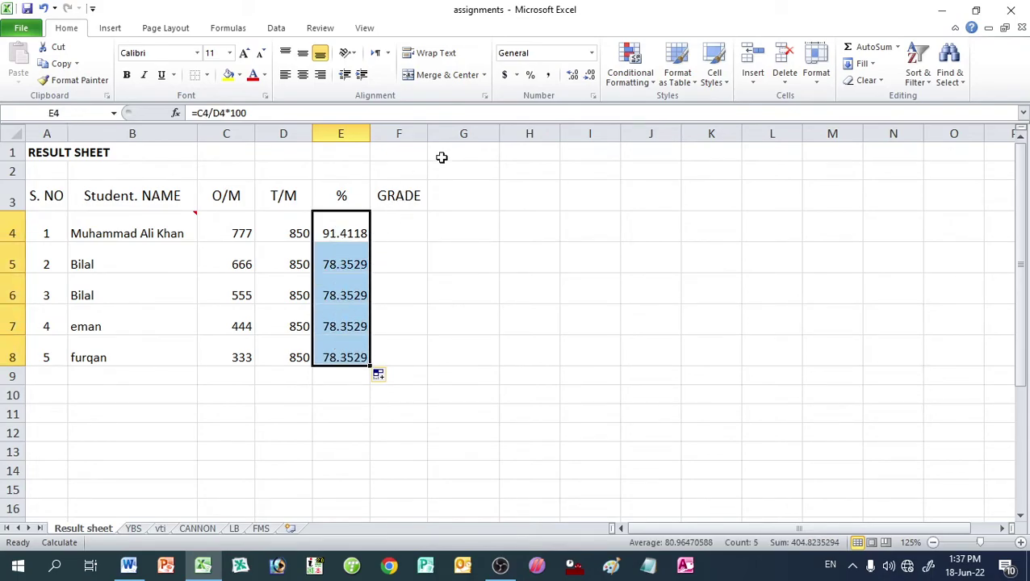
left_click(589, 76)
left_click(591, 77)
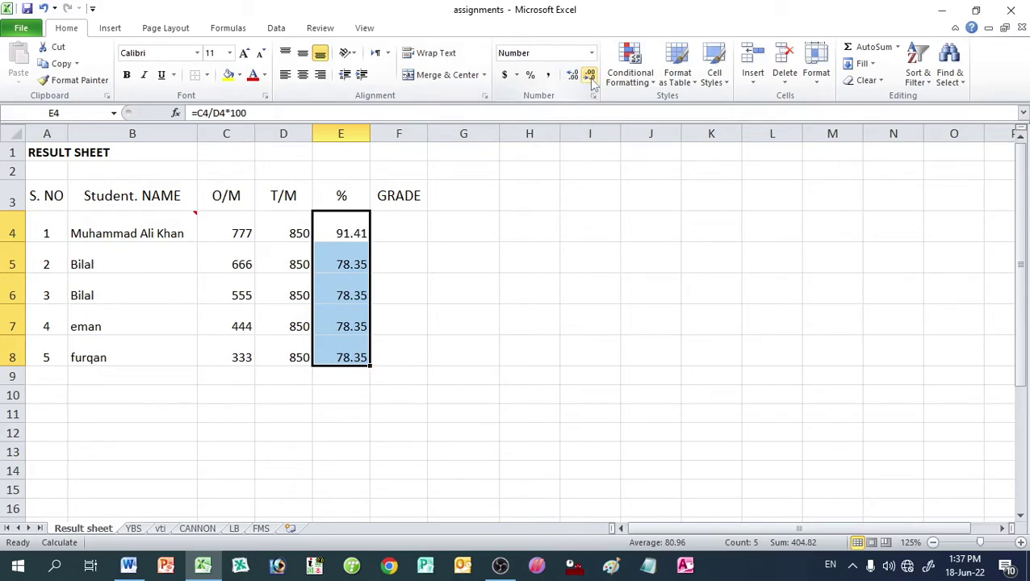
left_click(591, 78)
left_click(591, 78)
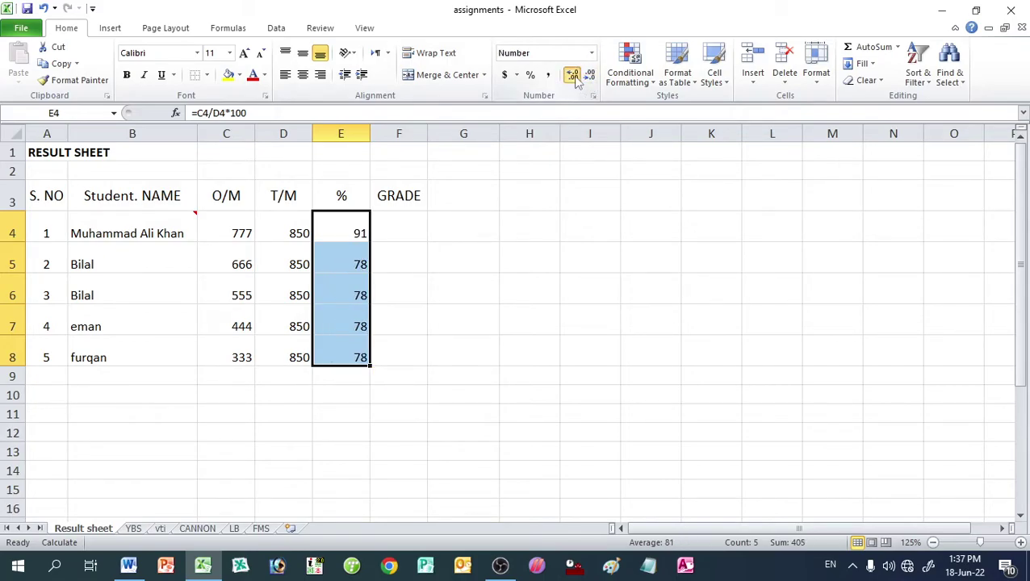
left_click(573, 75)
left_click(573, 76)
left_click(573, 76)
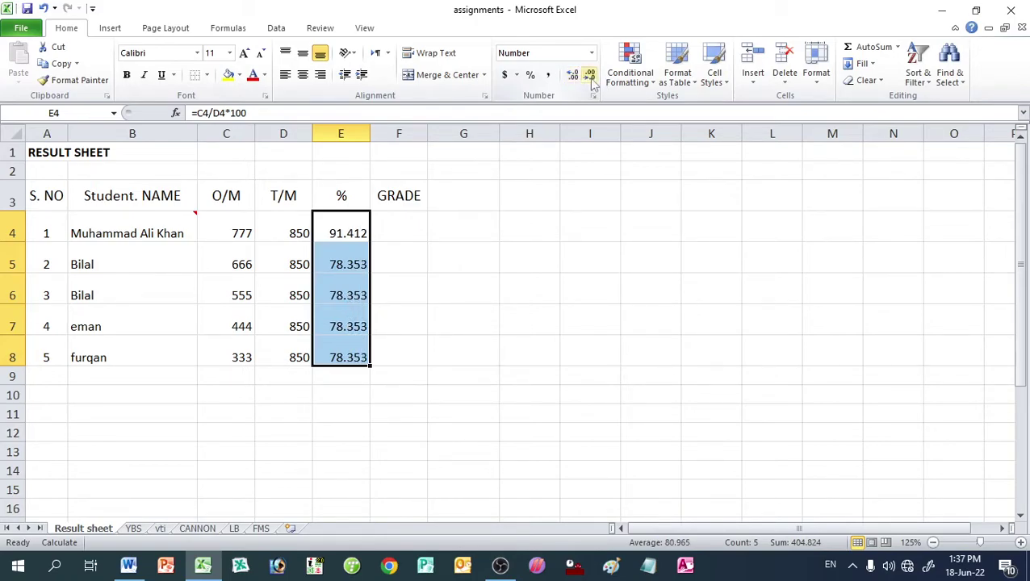
left_click(590, 76)
left_click(590, 76)
left_click(590, 76)
left_click(405, 239)
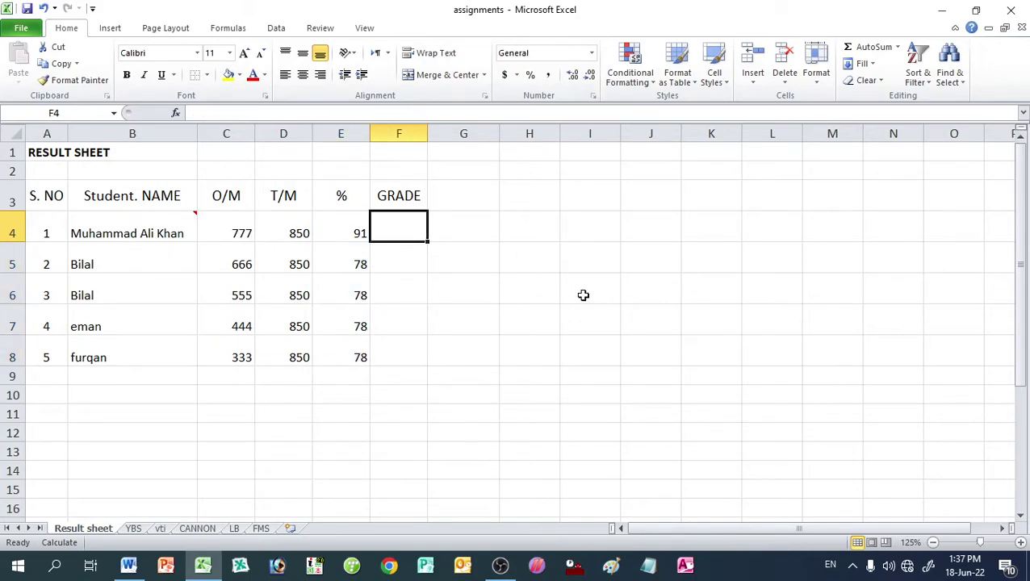
Step: Begin an IF formula in F4 that tests the percentage in E4
type("=")
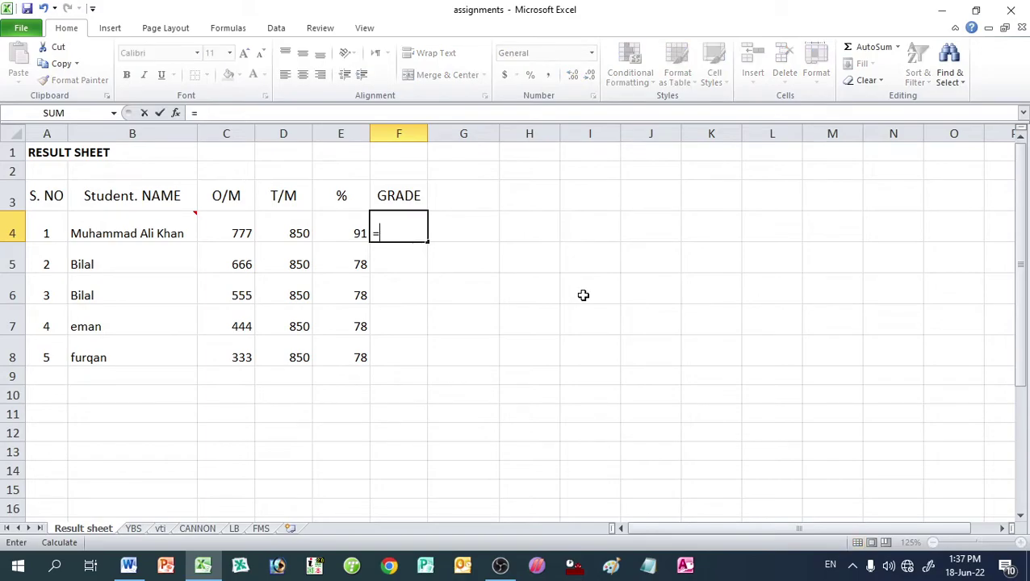
type("if")
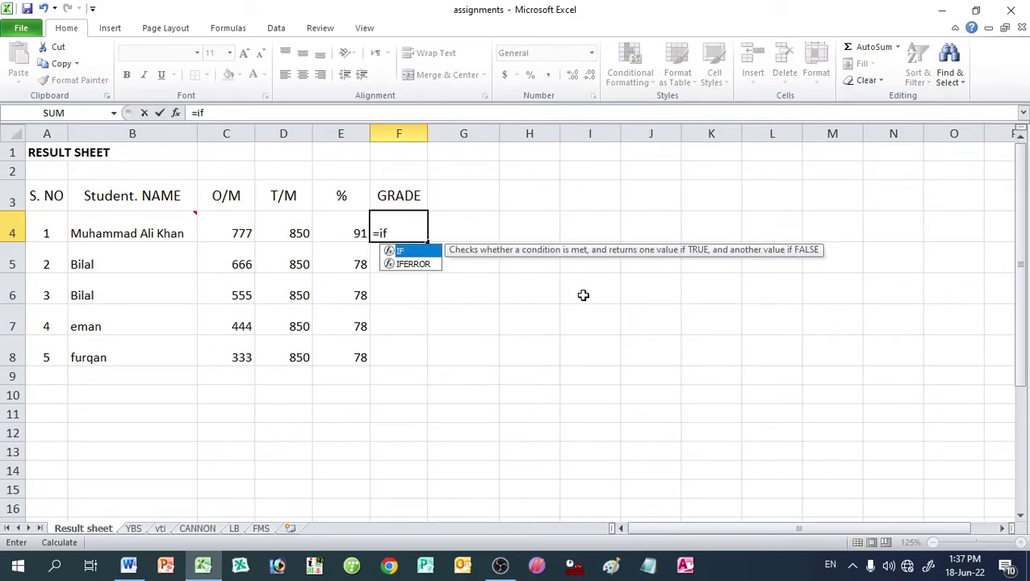
type("(")
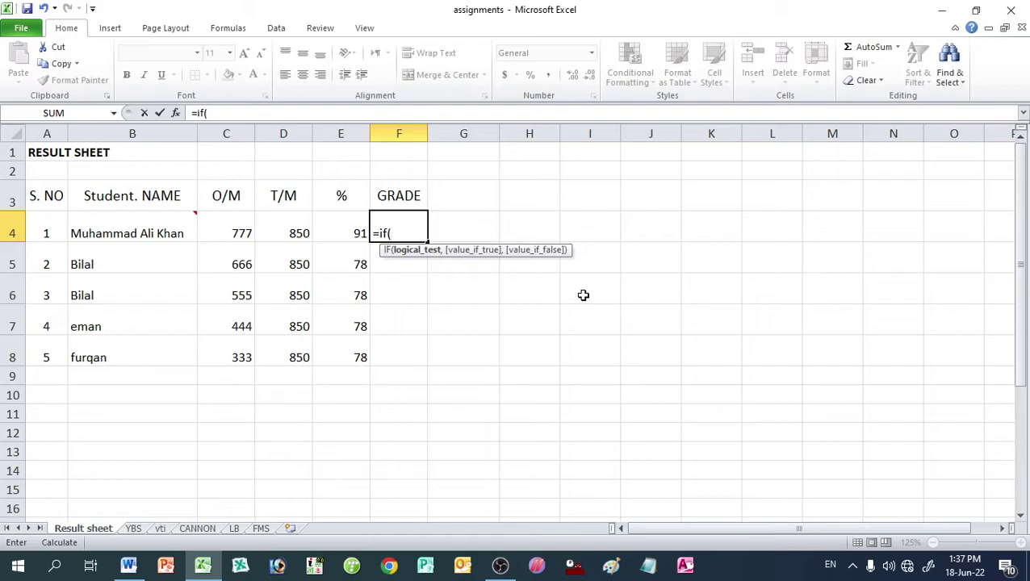
key("Left")
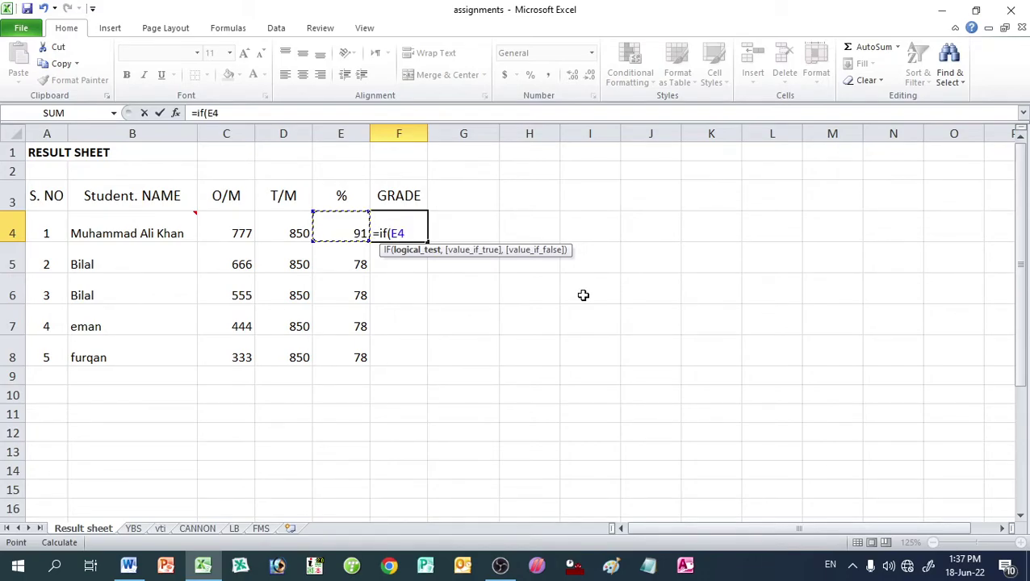
key("Left")
key("Left")
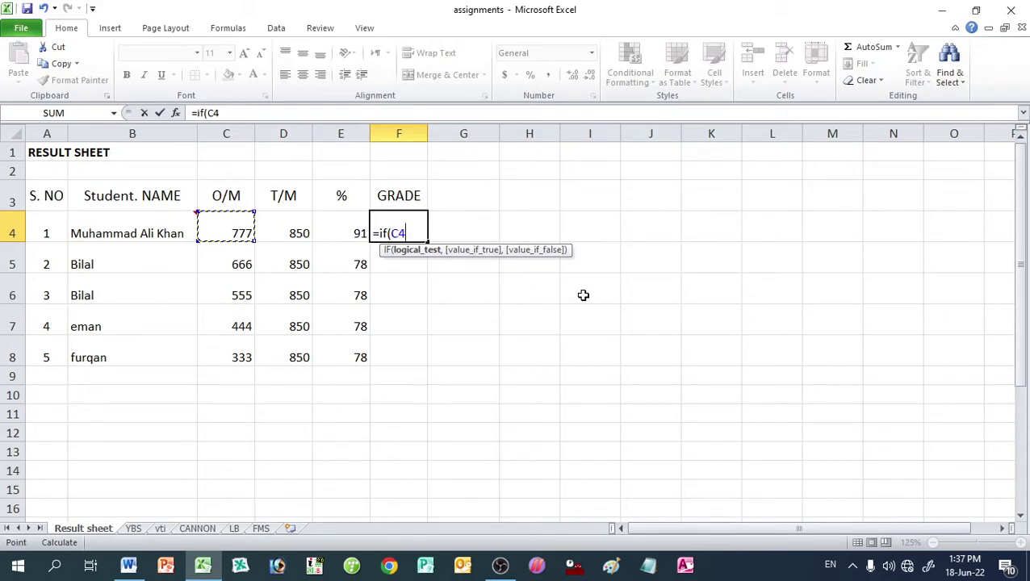
key("Right")
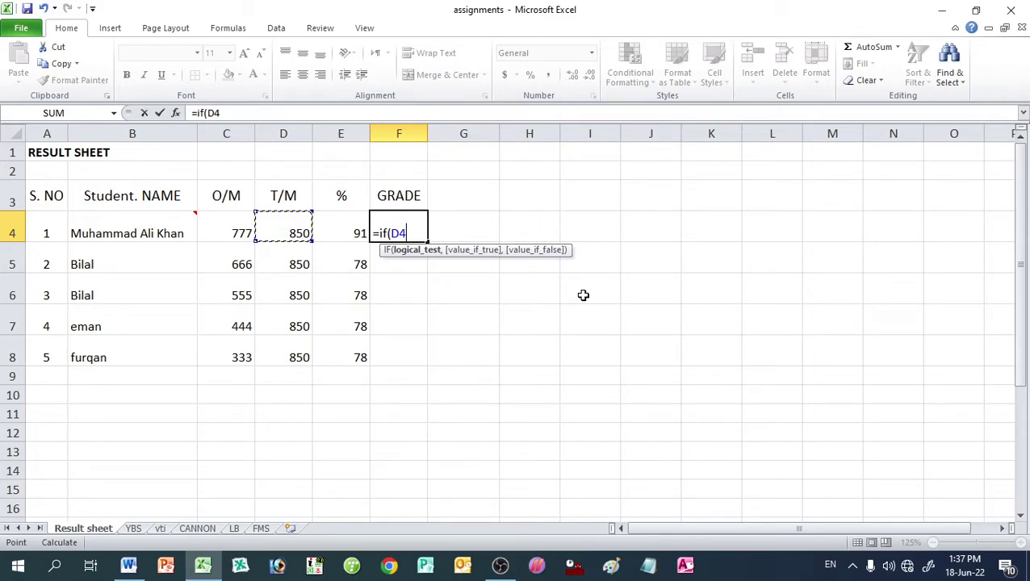
key("Left")
key("Right")
key("Right")
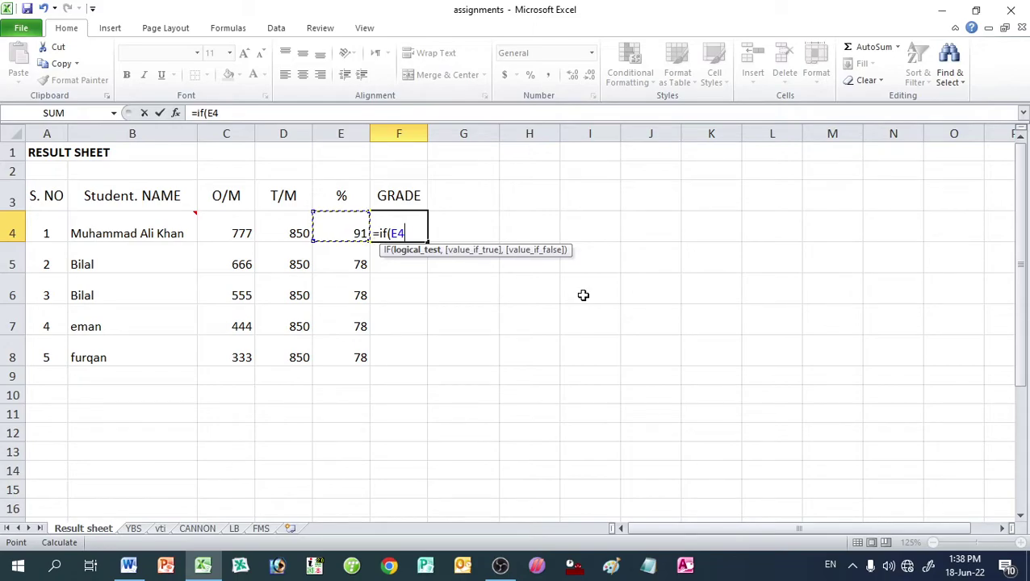
Step: Add the =>80 gives "A" branch and start the nested =>70 "B" test
type("=>")
type("80,")
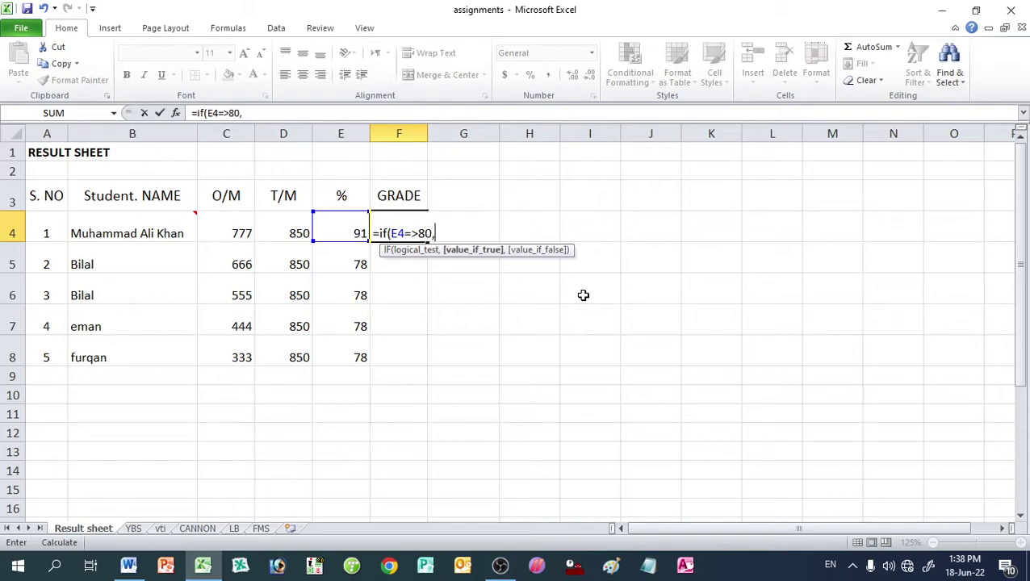
type("\"")
key("BackSpace")
type("''")
key("BackSpace")
type("'")
key("BackSpace")
key("BackSpace")
type("\"")
type("A")
type("\"")
type(",")
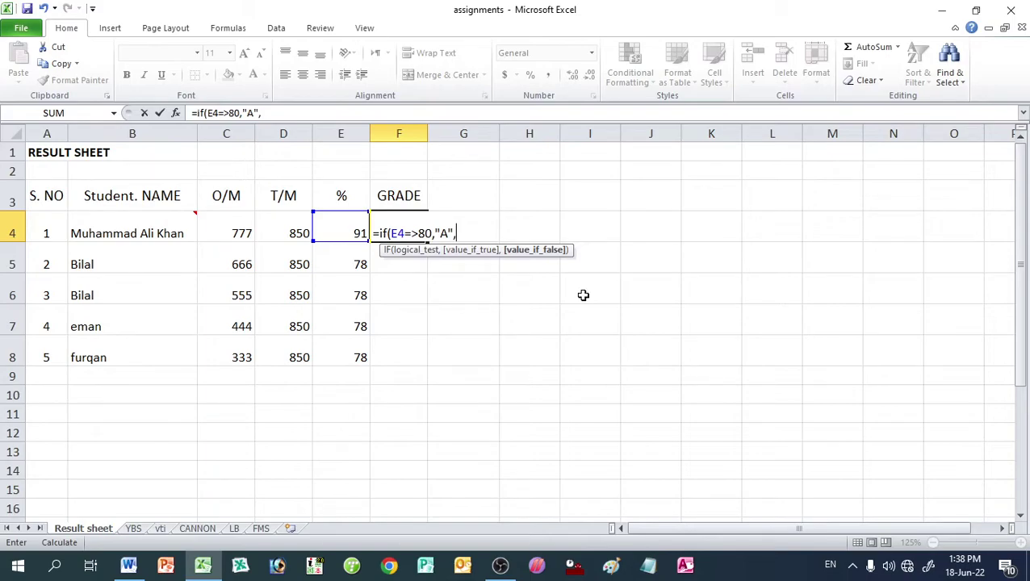
type("if")
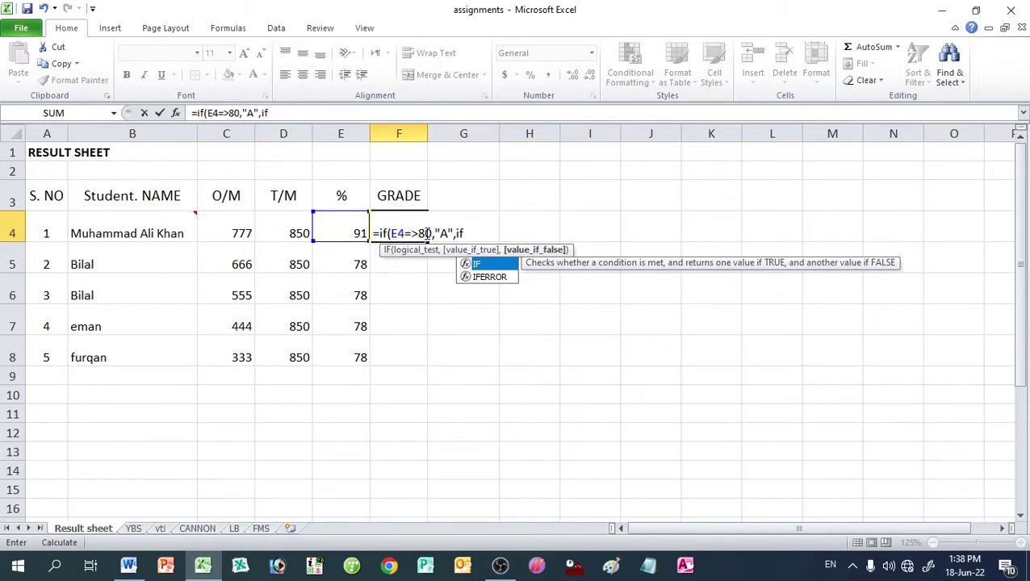
type("(")
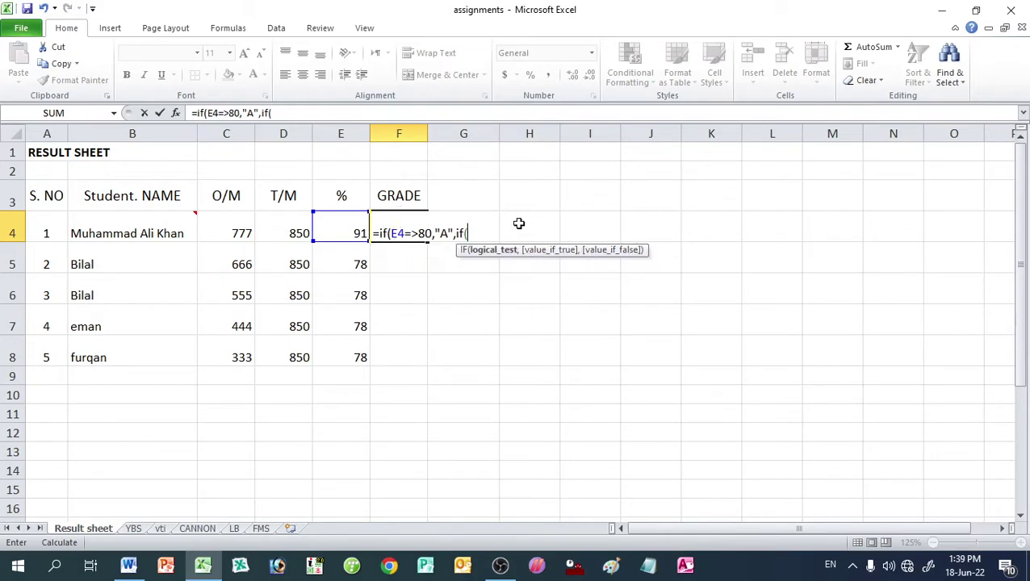
type("e")
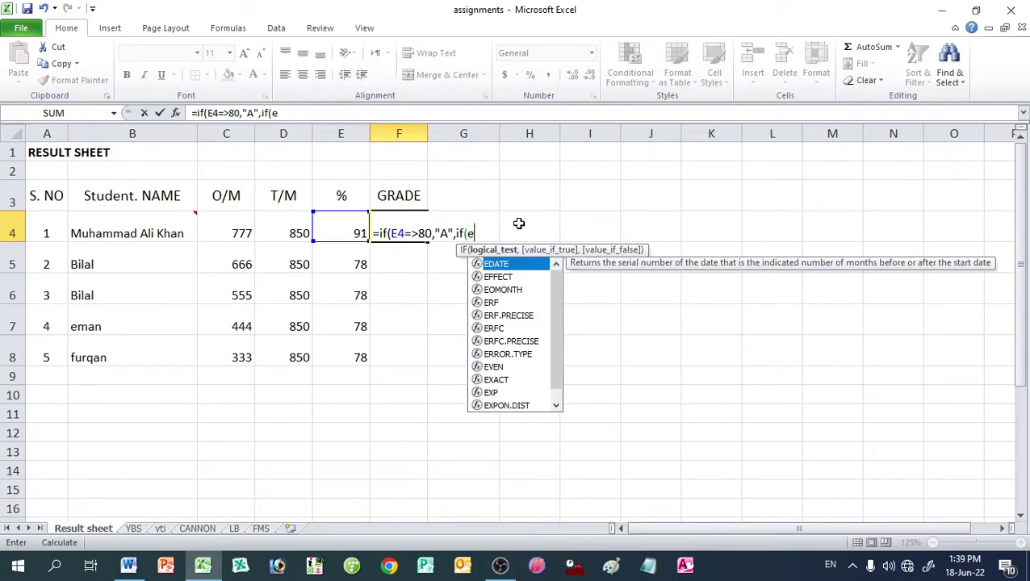
type("4")
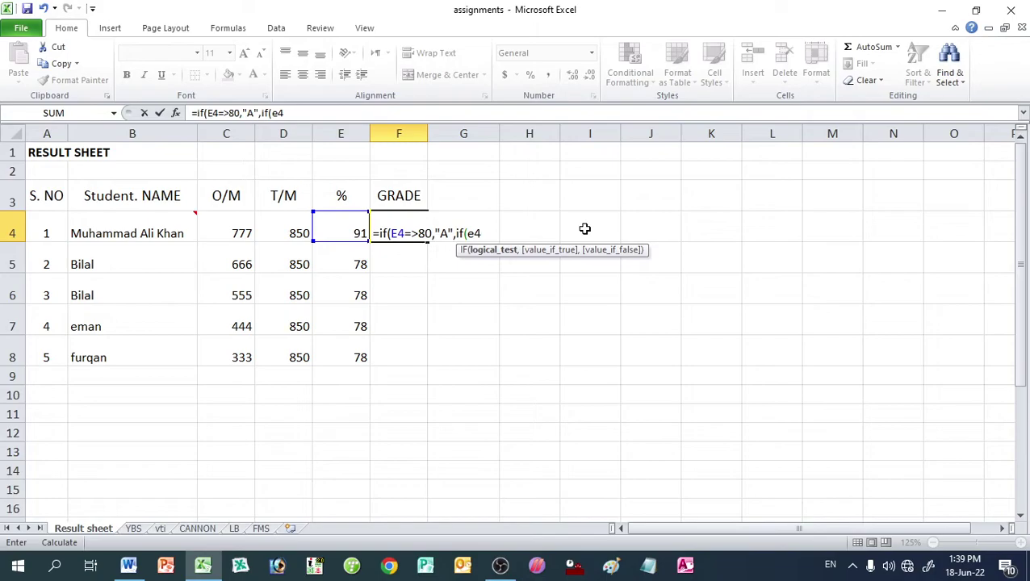
type("=>")
type("70,")
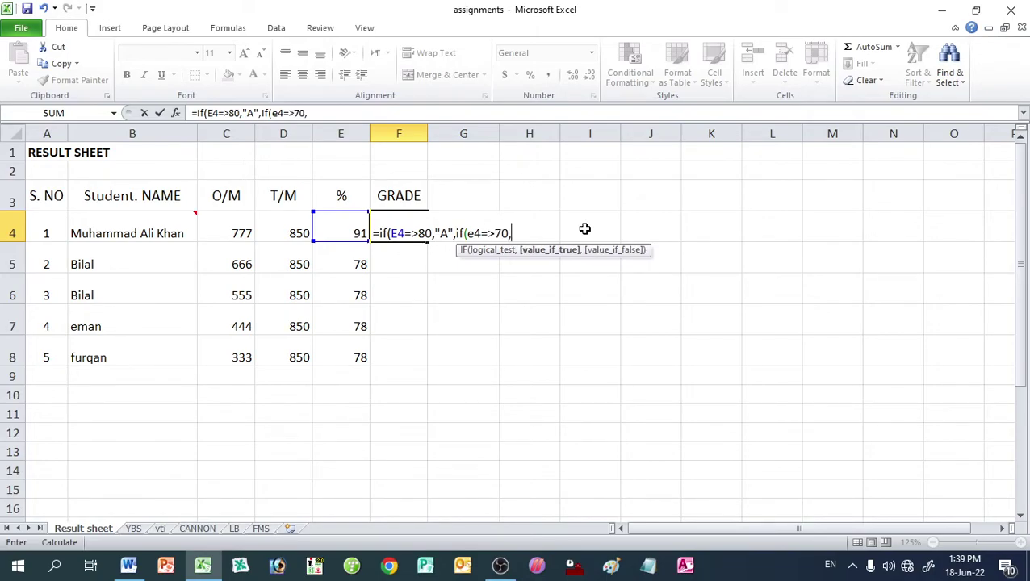
type("\"B")
type("\"")
Step: Add nested tiers: "C" for 60 or more and "Pass" for 33 or more
type(",")
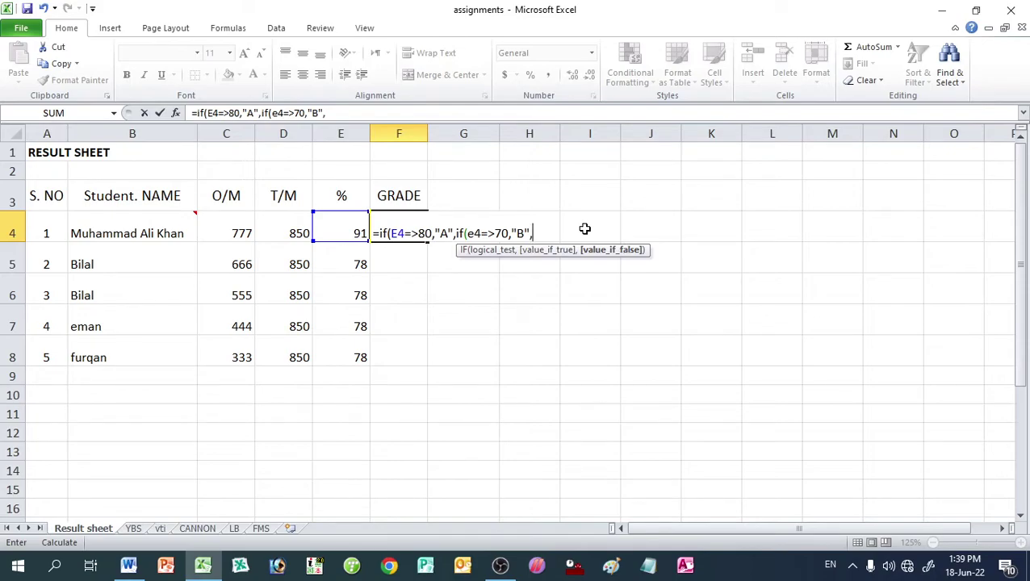
type("if")
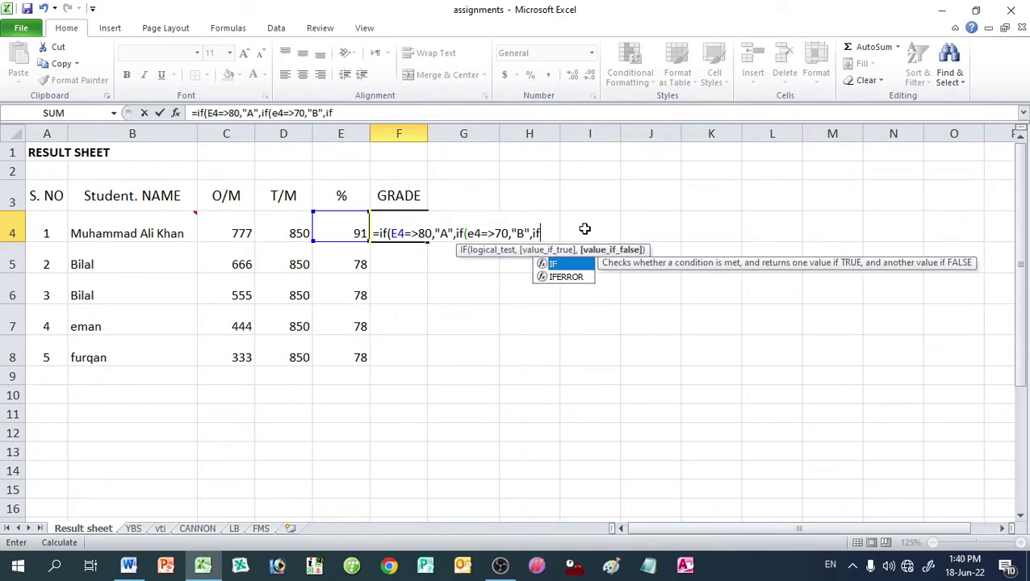
type("(")
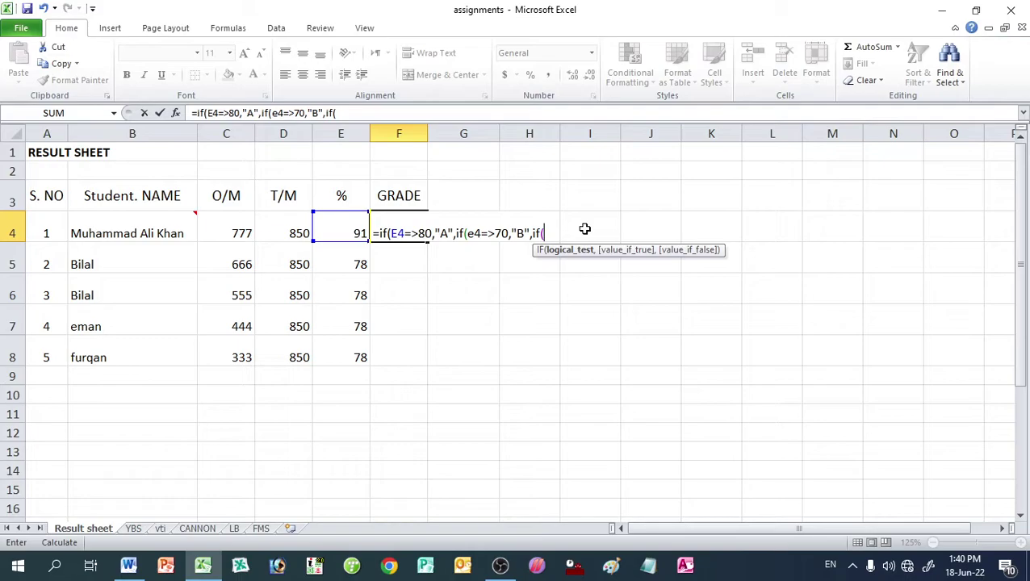
type("e4")
type("=>")
type("60,")
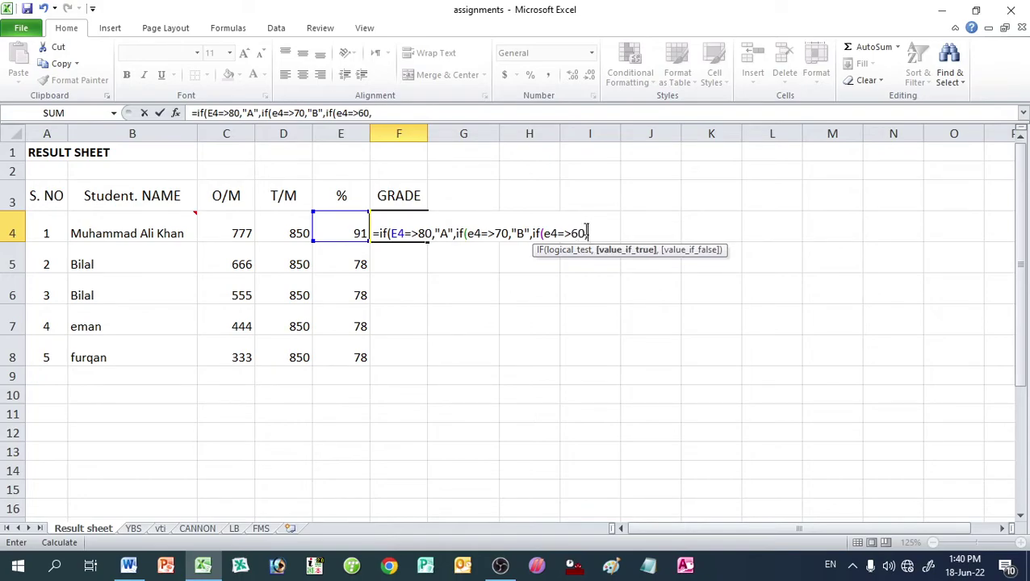
type("\"C")
type("\",")
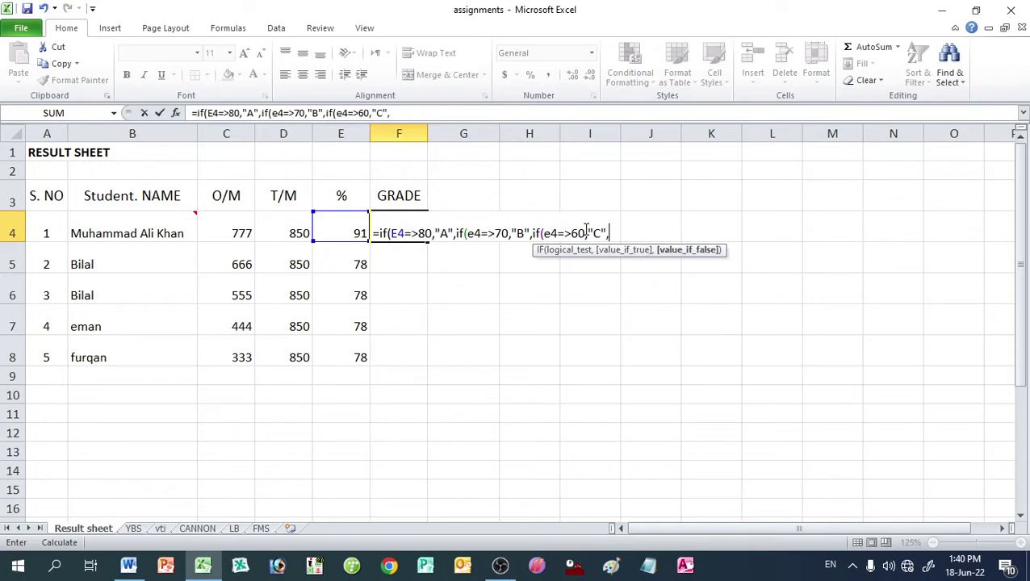
type("if(")
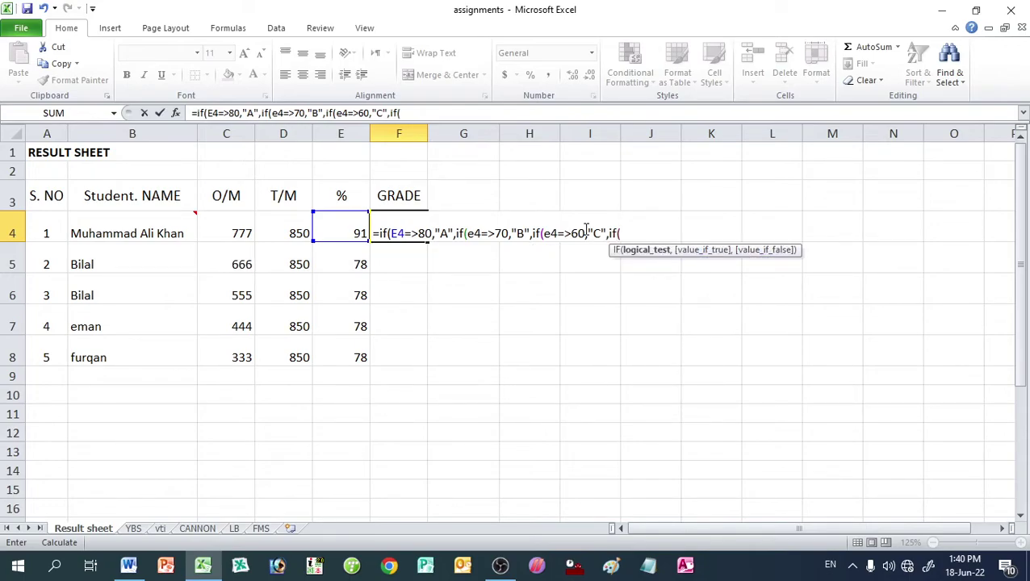
type("e4=")
type(">33")
type(",\"")
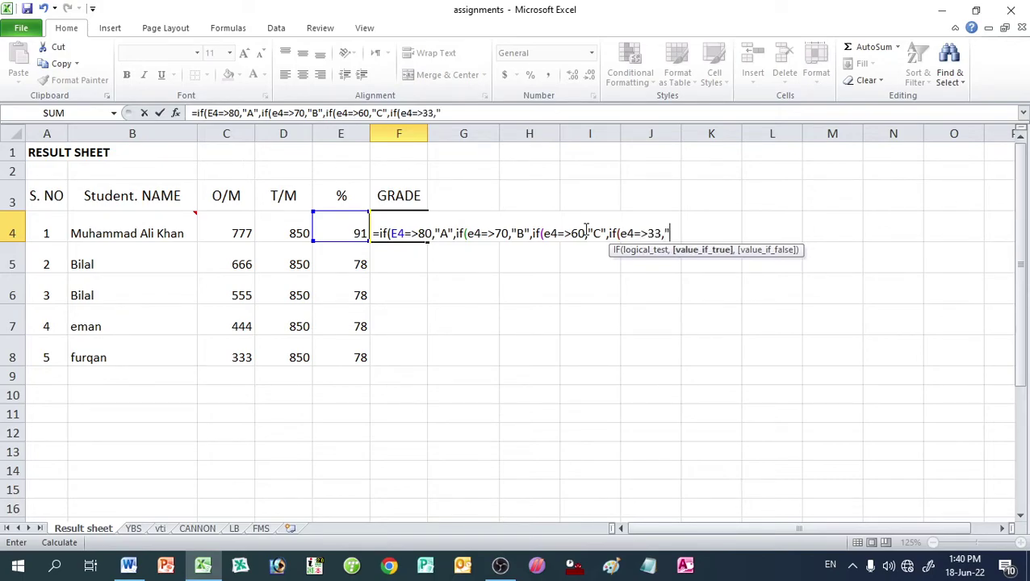
type("Pass")
type("\"")
Step: Add "Fail" as the final fallback and enter the F4 grade formula
type(",")
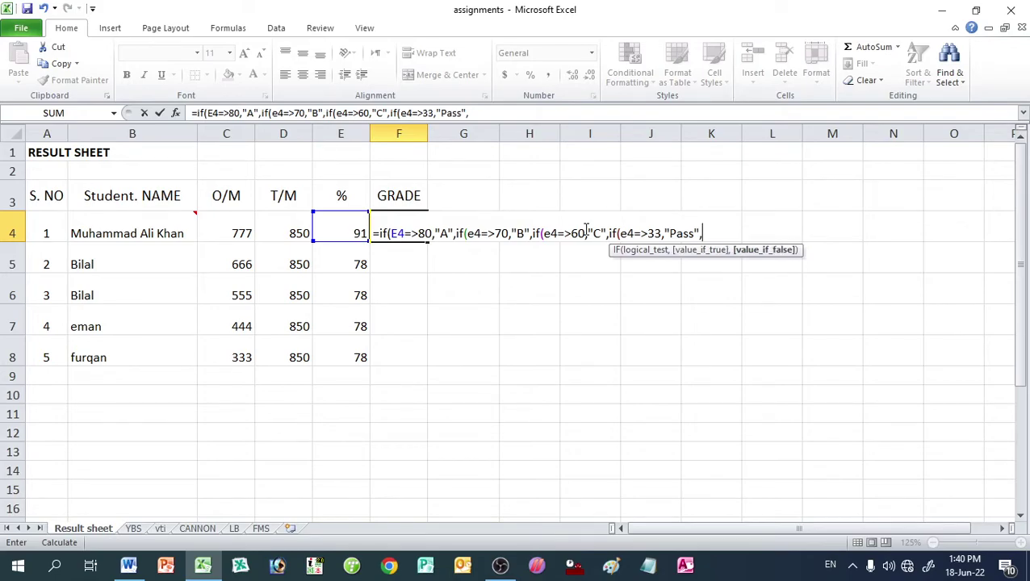
type("\"")
type("Fai")
type("l\"")
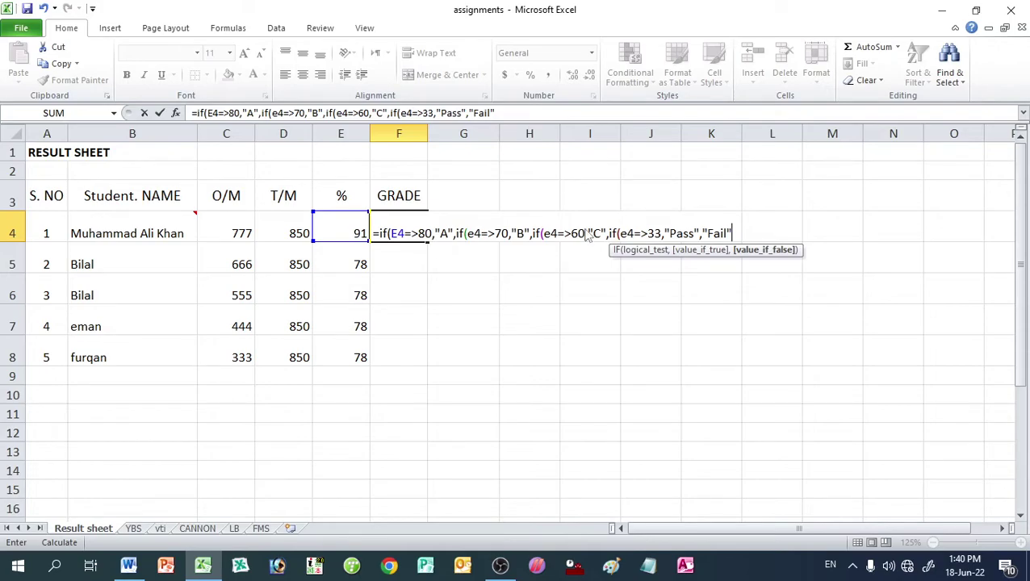
key("Return")
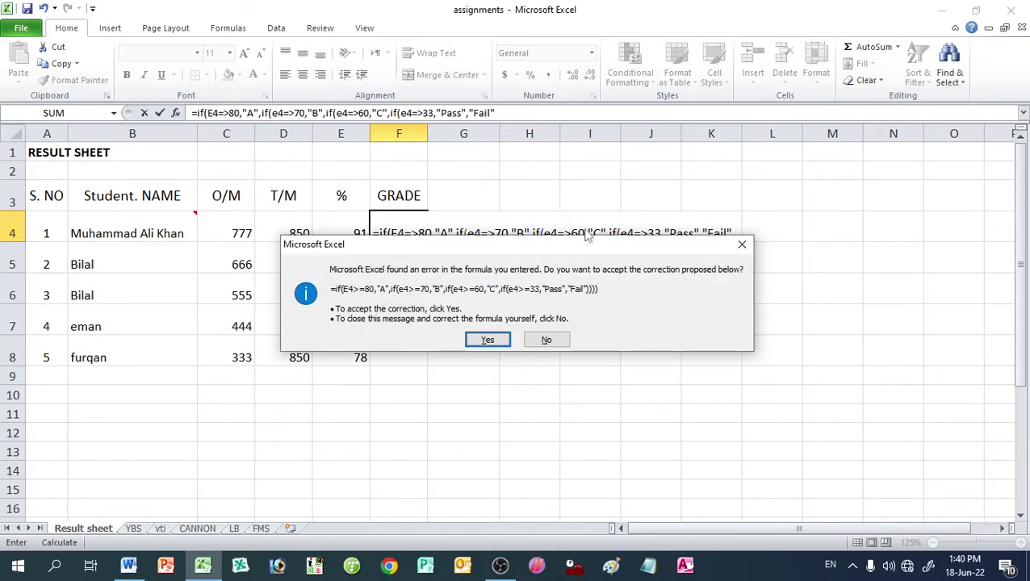
Step: Accept Excel's proposed correction of the F4 grade formula
key("Return")
key("Up")
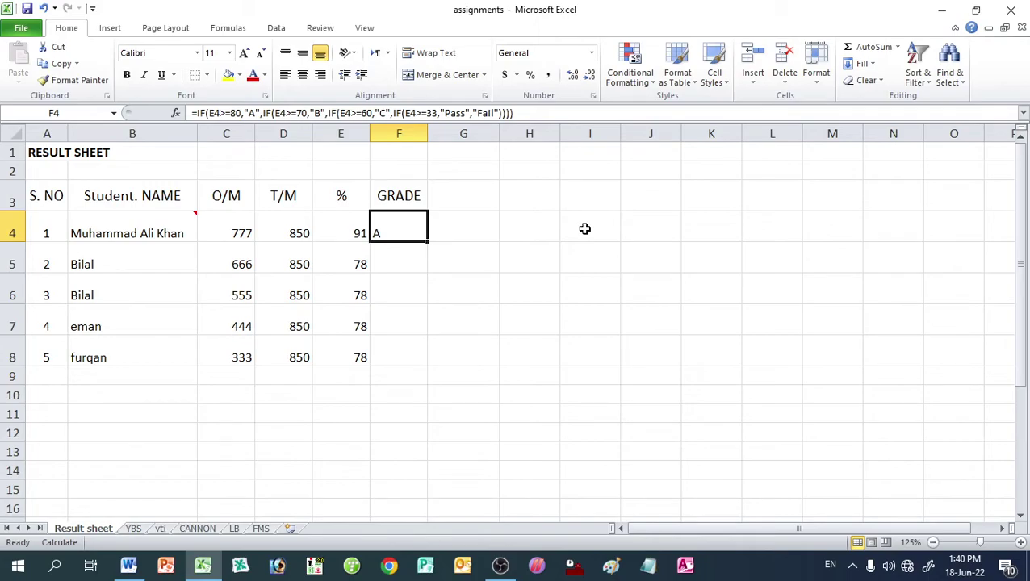
key("Down")
key("Up")
key("Down")
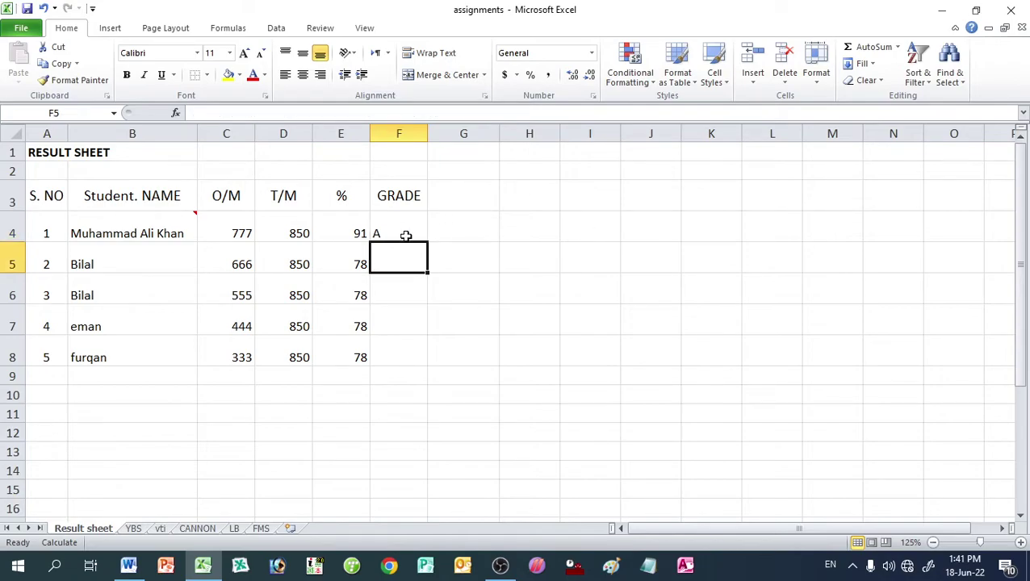
Step: Fill the grade formula down to F8 and recalculate, giving A, B, C, Pass, Pass
left_click(406, 235)
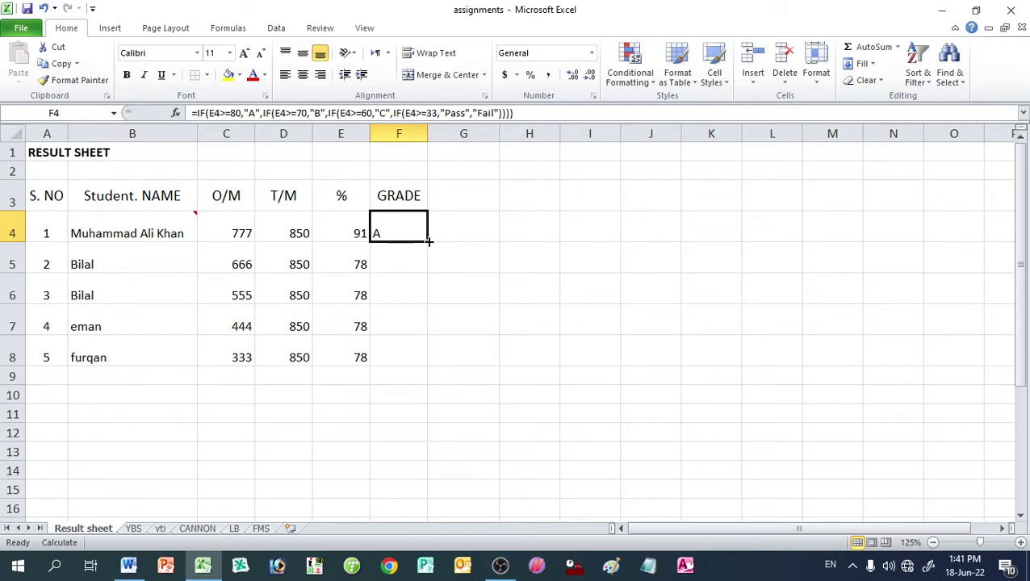
double_click(428, 241)
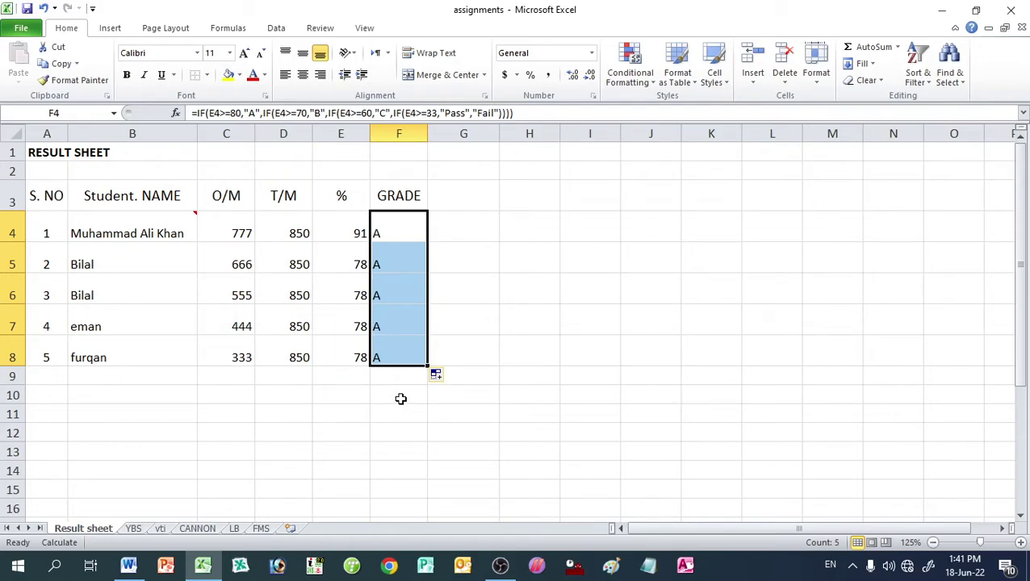
key("F9")
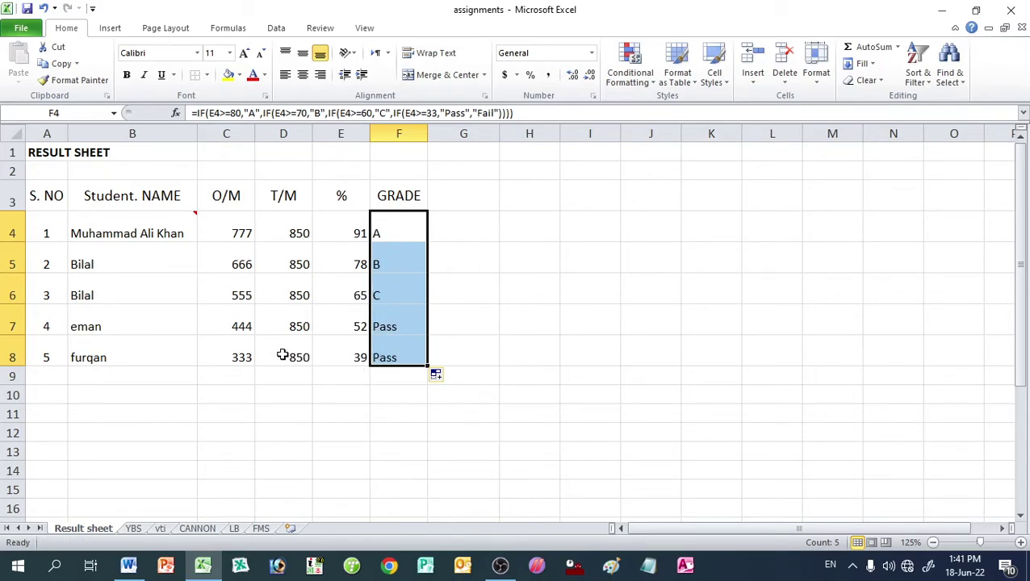
left_click(237, 356)
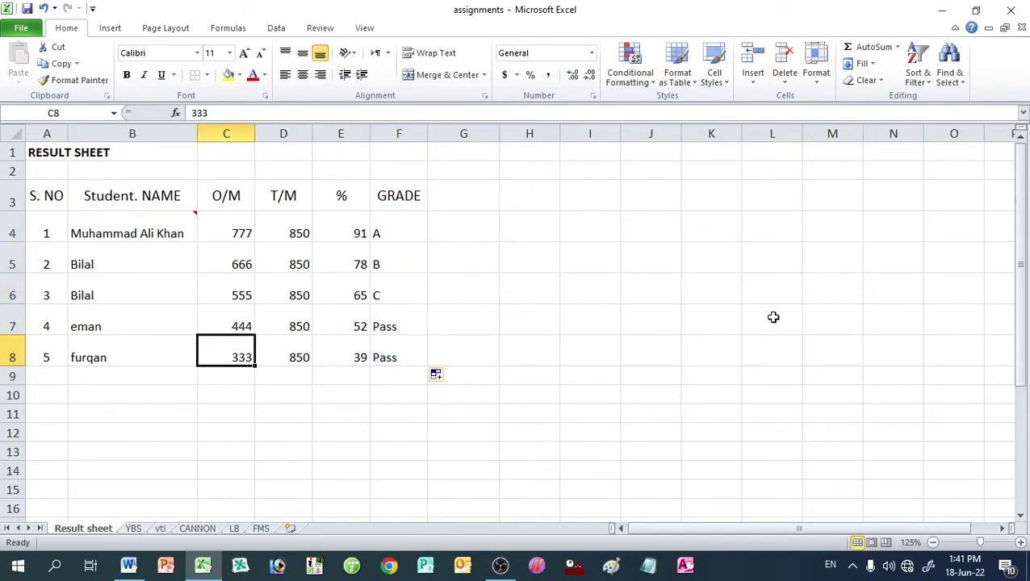
key("Up")
key("Up")
key("Up")
key("Up")
key("Right")
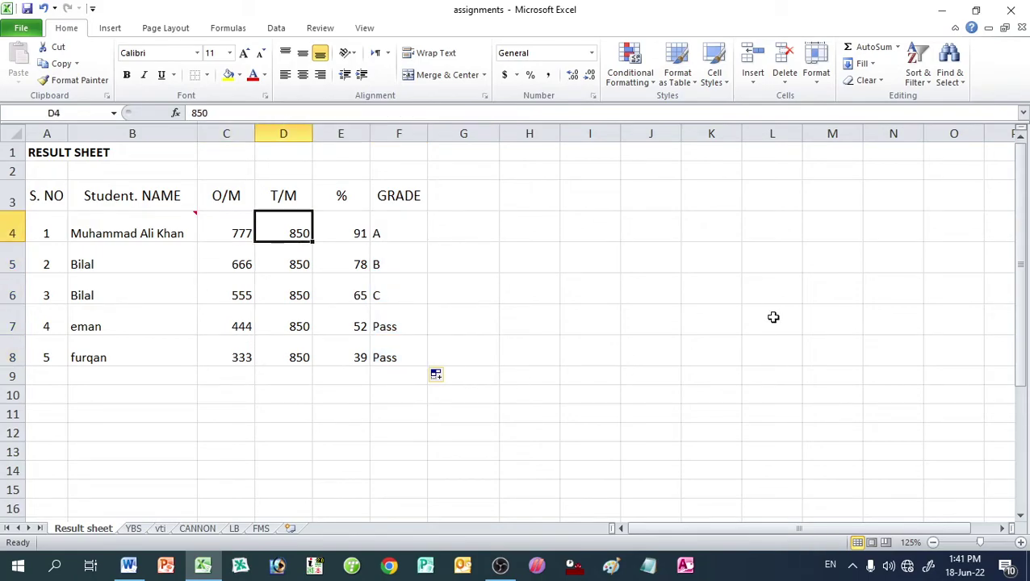
key("Right")
key("Right")
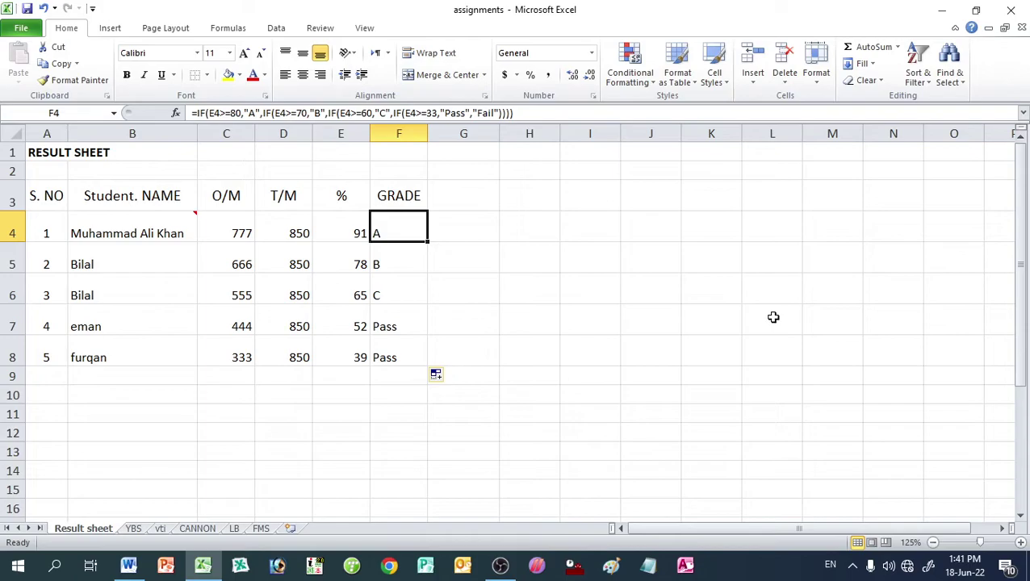
key("Left")
key("Right")
key("Down")
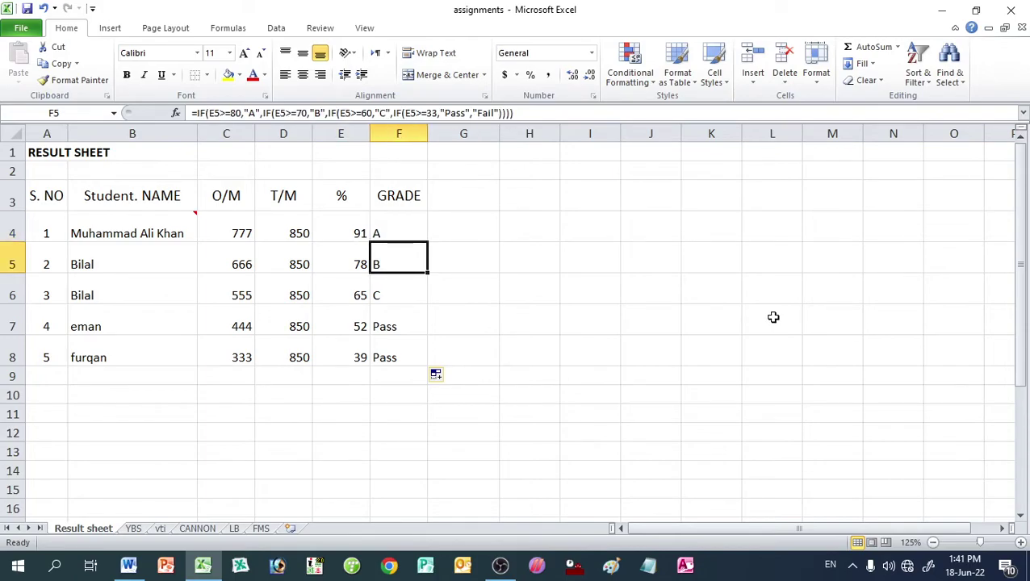
key("Left")
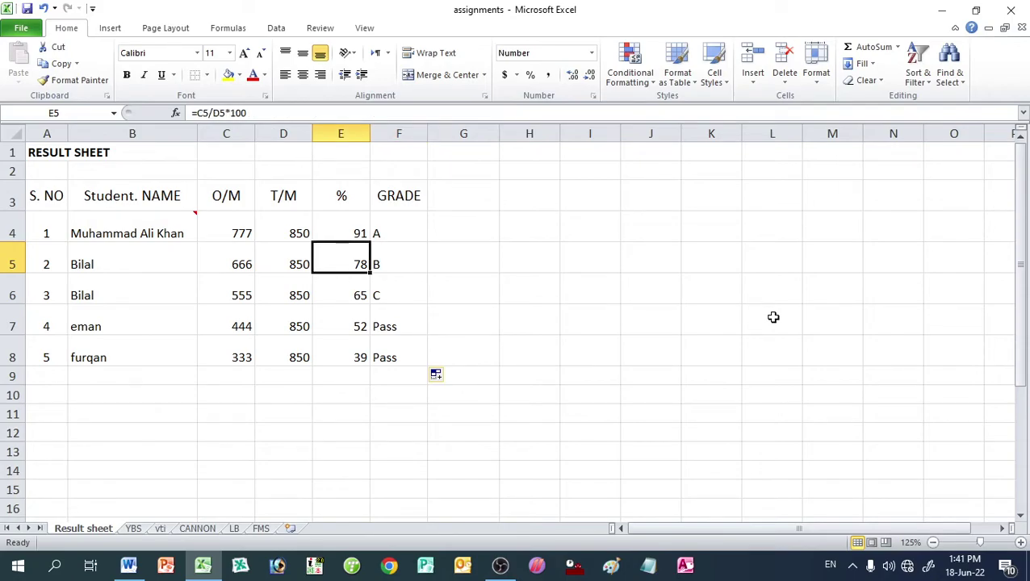
key("Right")
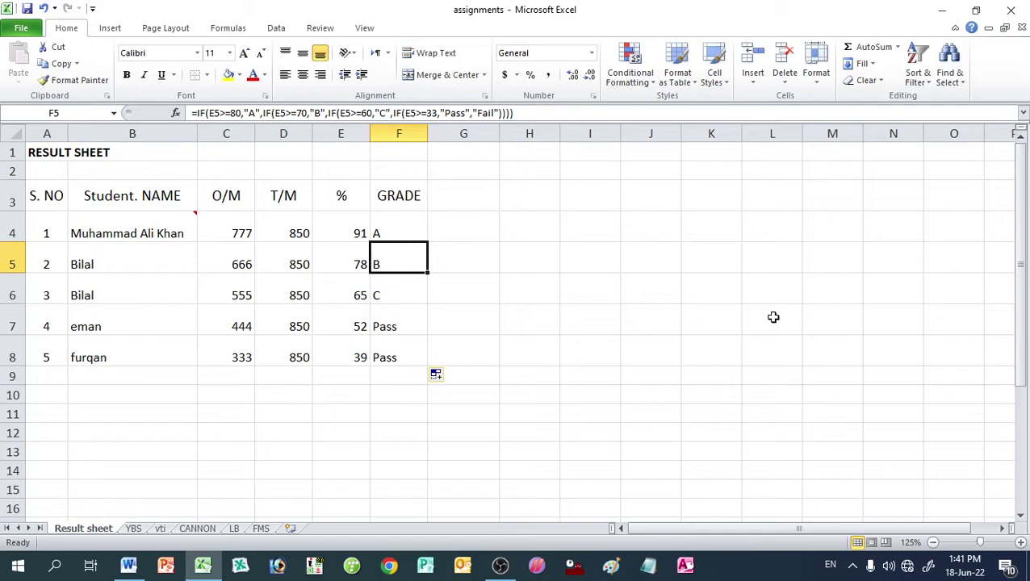
key("Down")
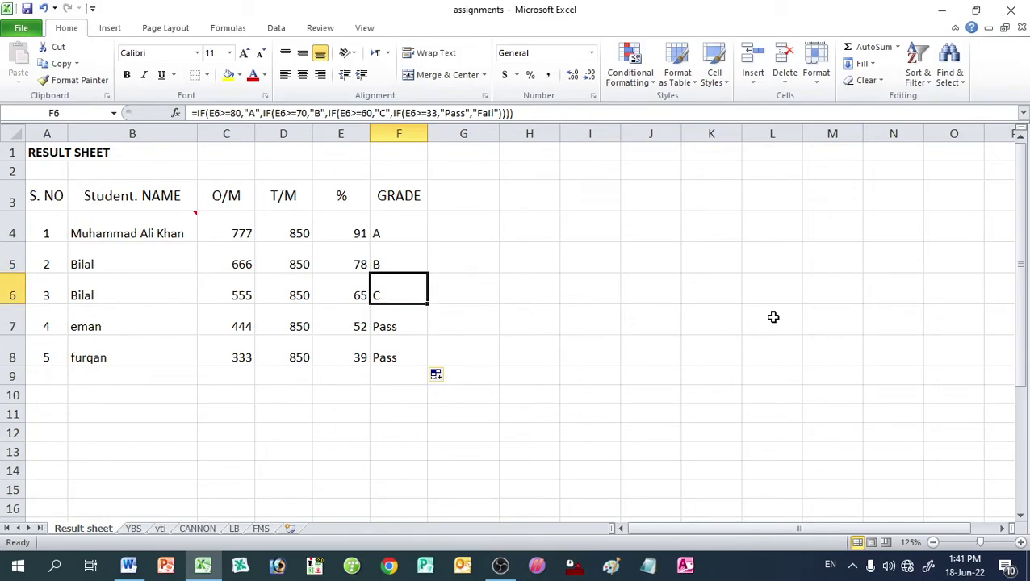
key("Left")
key("Right")
key("Down")
key("Down")
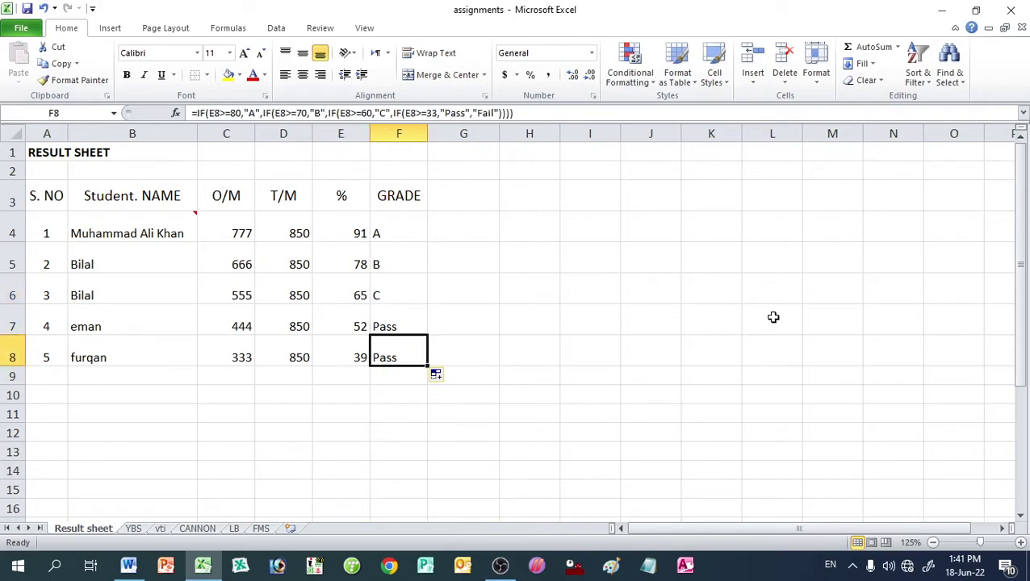
key("Left")
key("Left")
key("Left")
type("2")
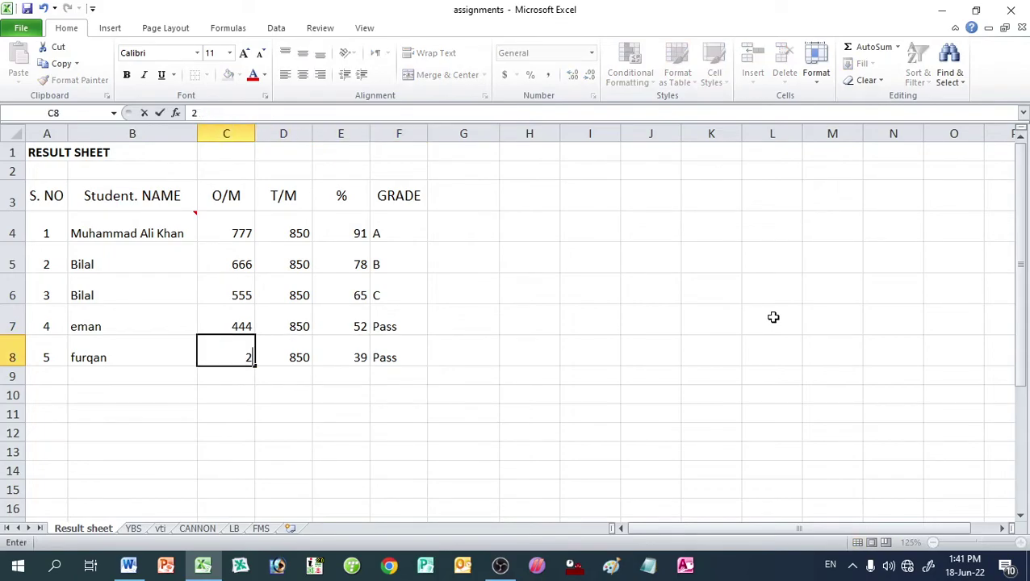
type("22")
key("Return")
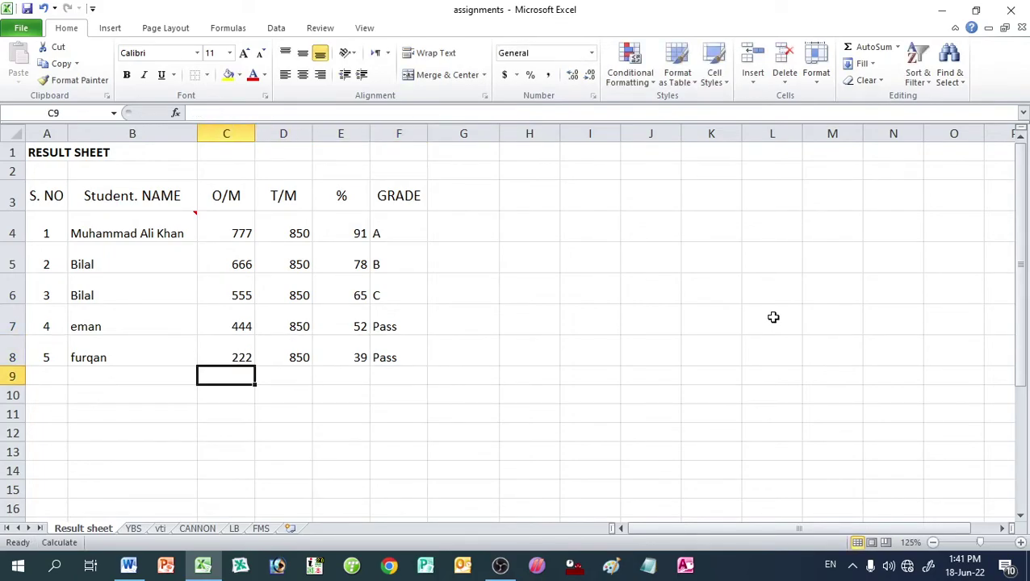
key("Up")
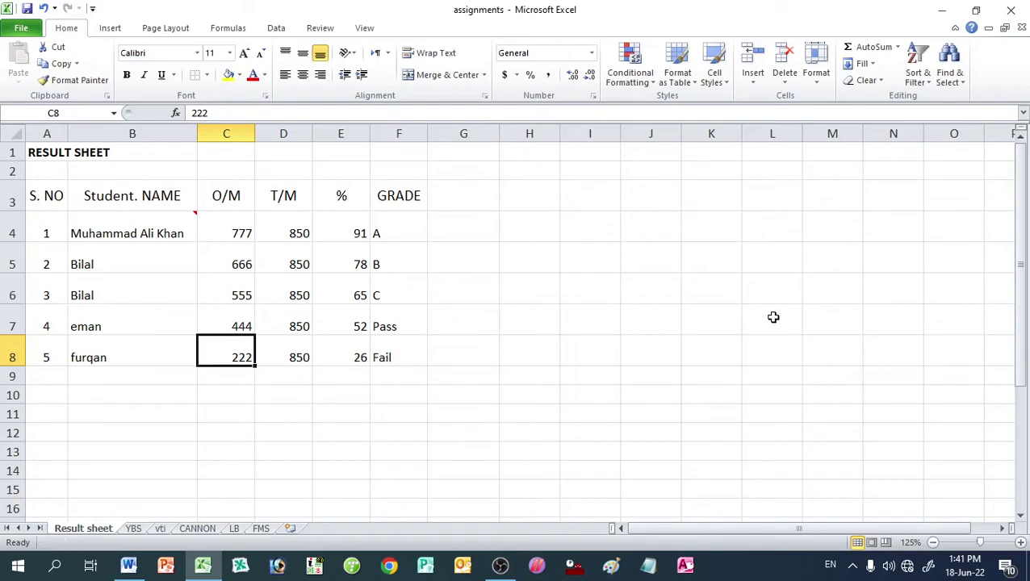
key("Right")
key("Right")
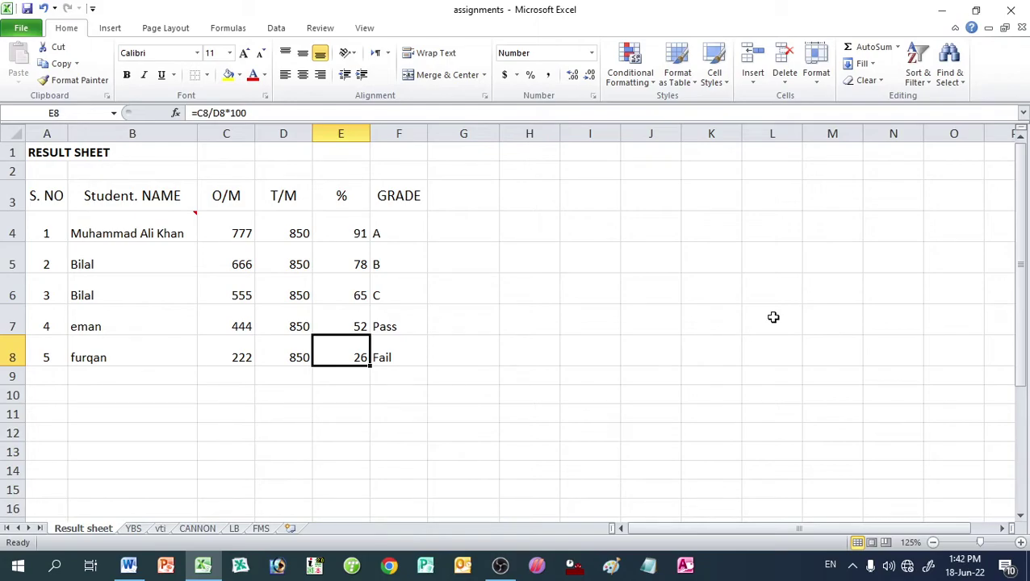
key("Right")
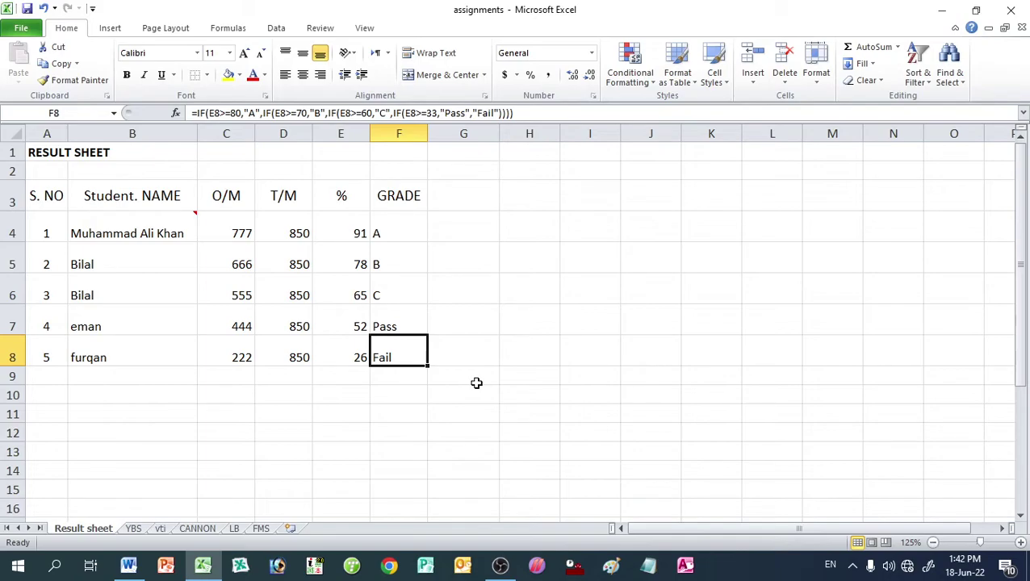
key("Left")
key("Right")
key("Left")
key("Left")
key("Home")
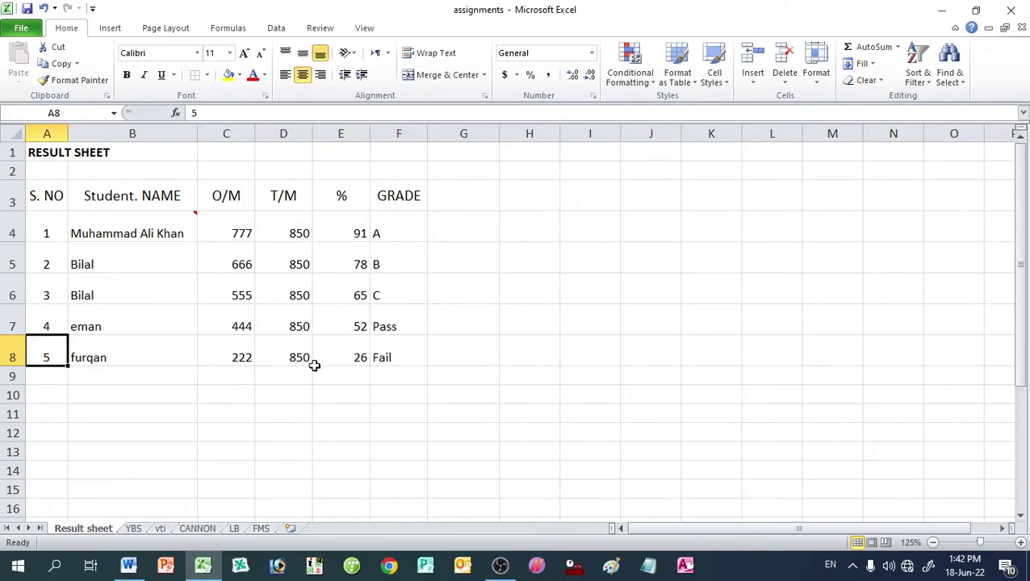
Step: Apply All Borders to the result table A3:F8
left_click_drag(45, 185, 397, 357)
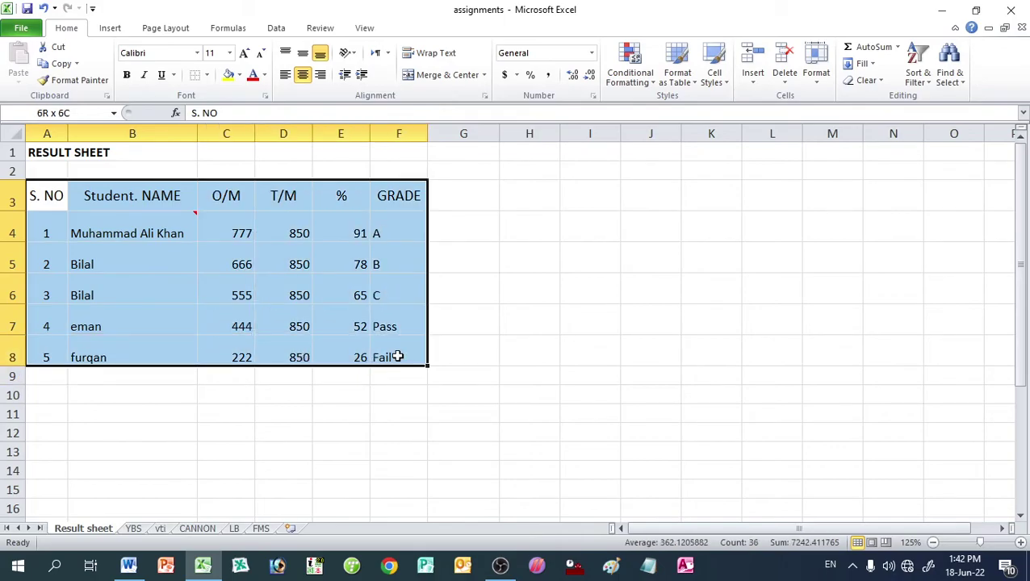
left_click(49, 198)
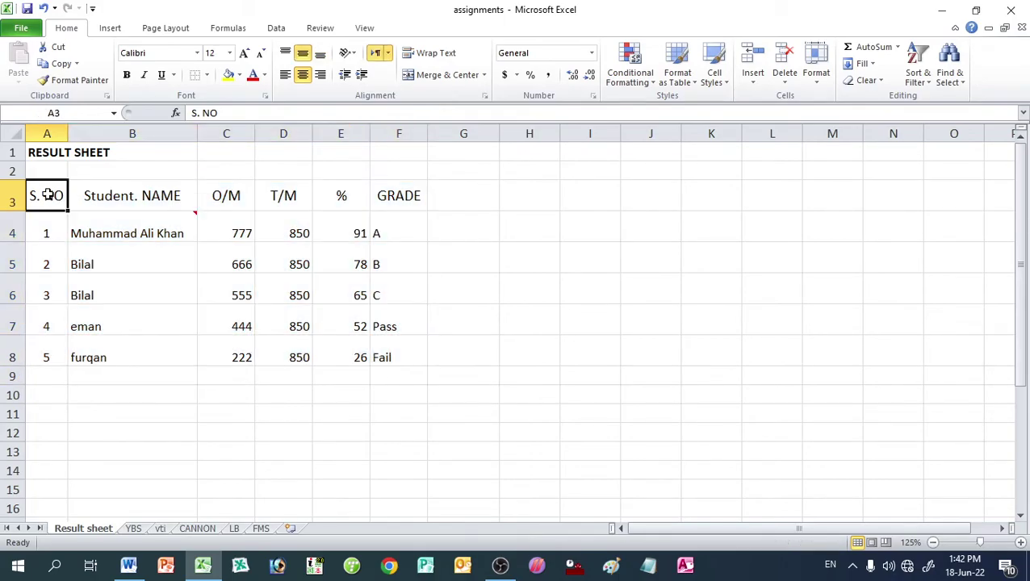
mouse_move(49, 195)
left_mouse_down()
mouse_move(412, 365)
mouse_move(409, 349)
left_mouse_up()
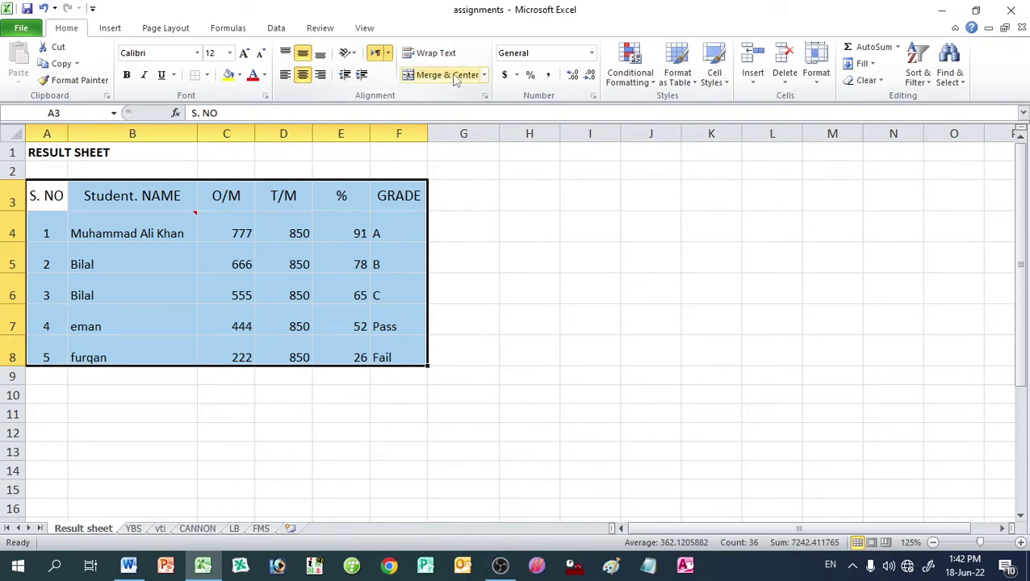
left_click(206, 75)
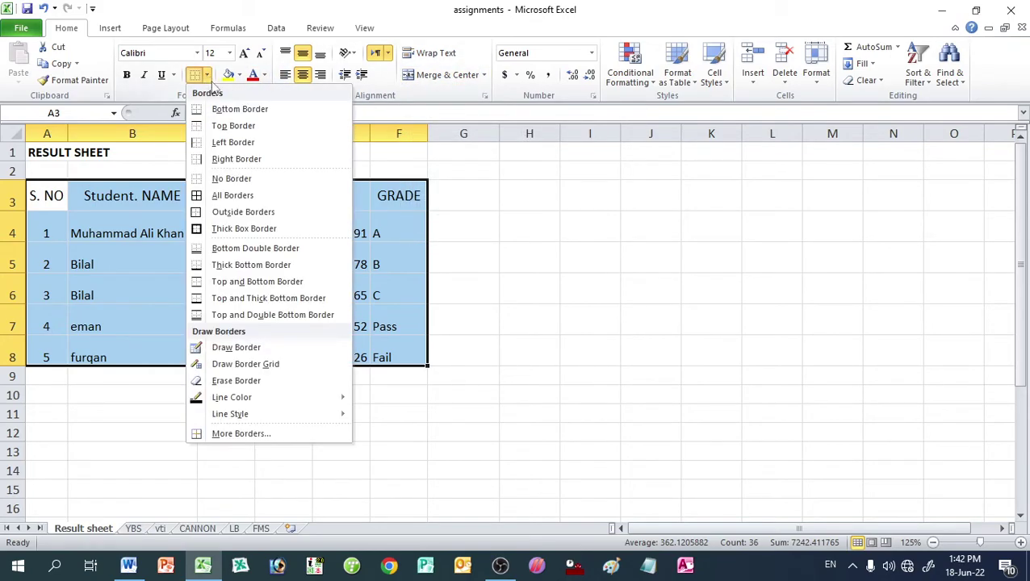
left_click(219, 195)
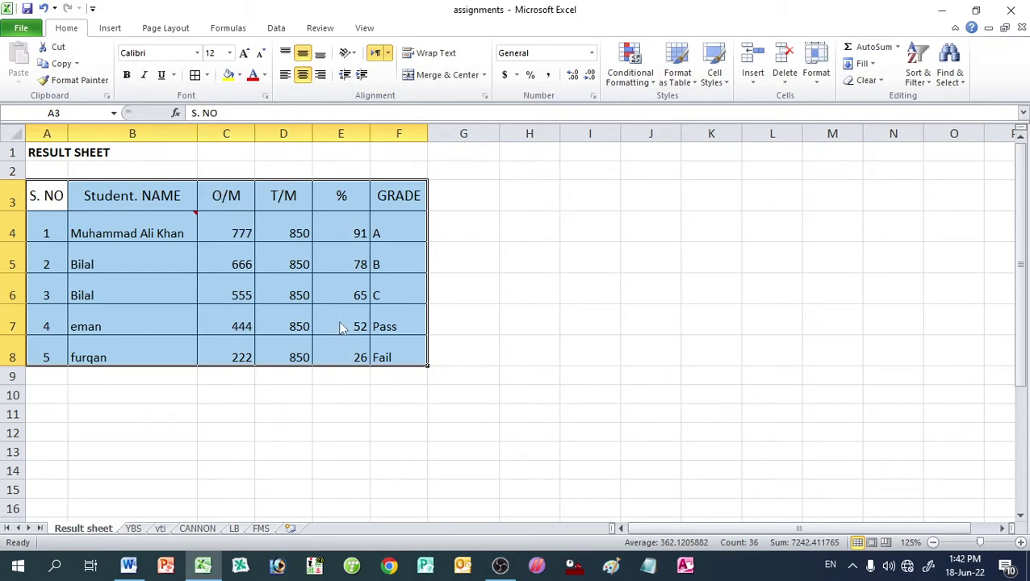
Step: Check the bordered table in print preview, then reselect A3:F8
key("ctrl+p")
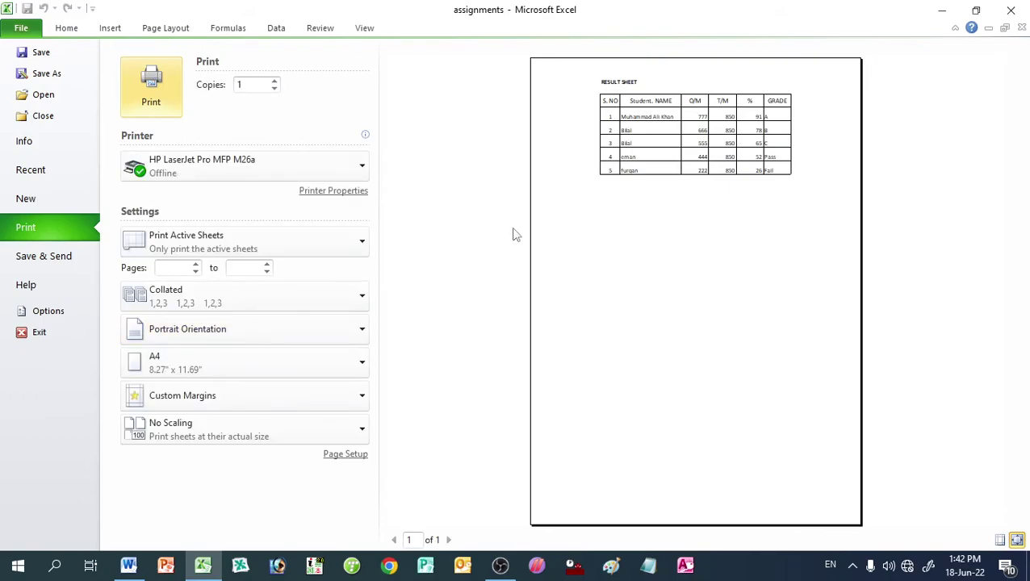
key("Escape")
left_click(299, 234)
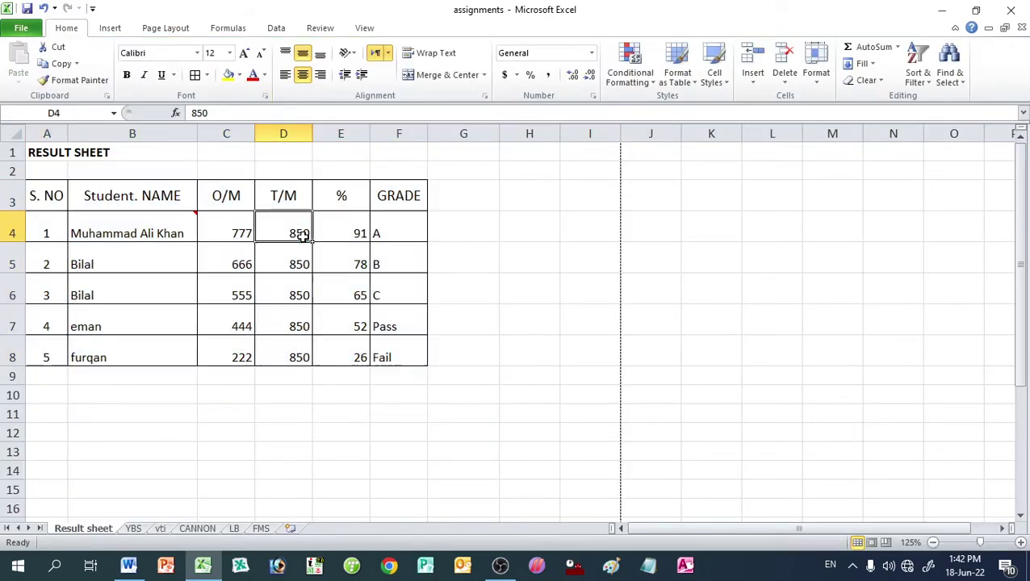
mouse_move(41, 188)
left_mouse_down()
mouse_move(162, 261)
mouse_move(393, 351)
left_mouse_up()
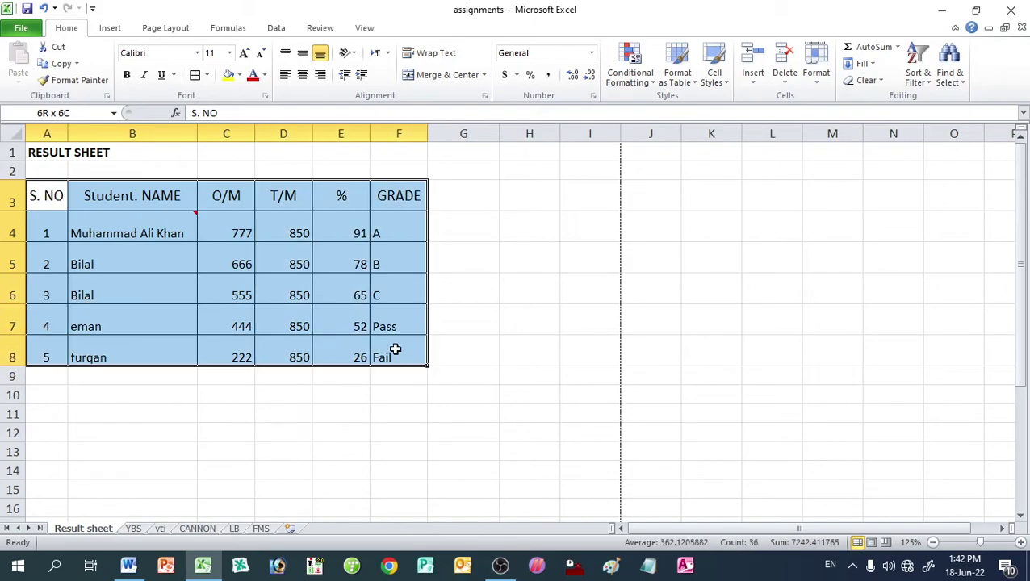
left_click(206, 75)
key("Escape")
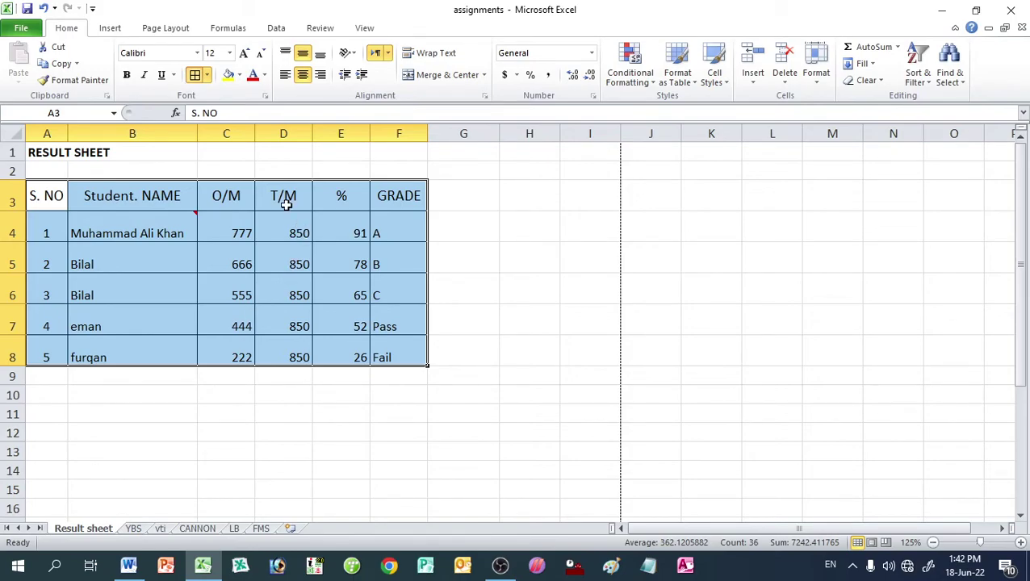
Step: Give the table a thick outline border via More Borders
left_click(206, 78)
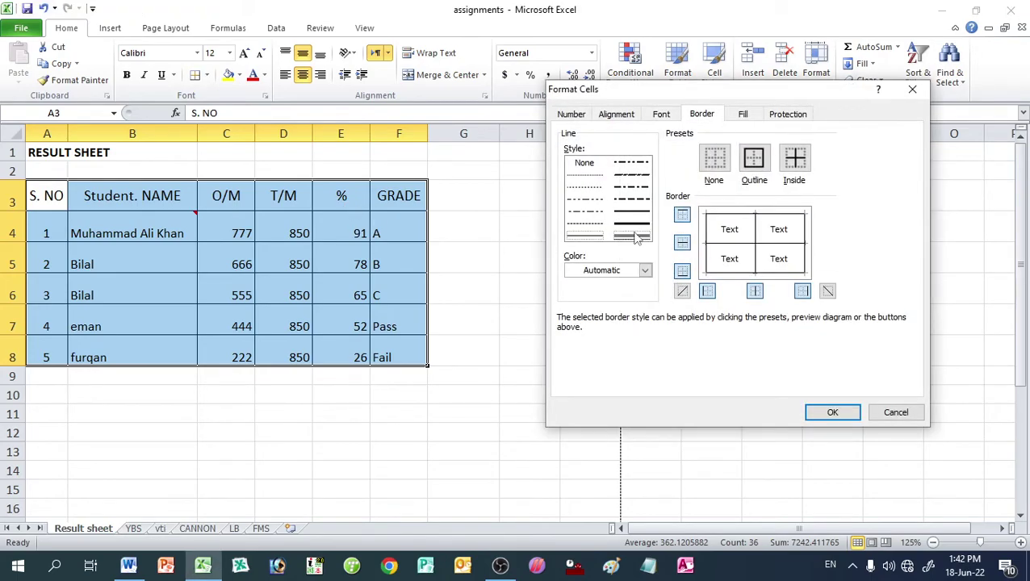
left_click(635, 223)
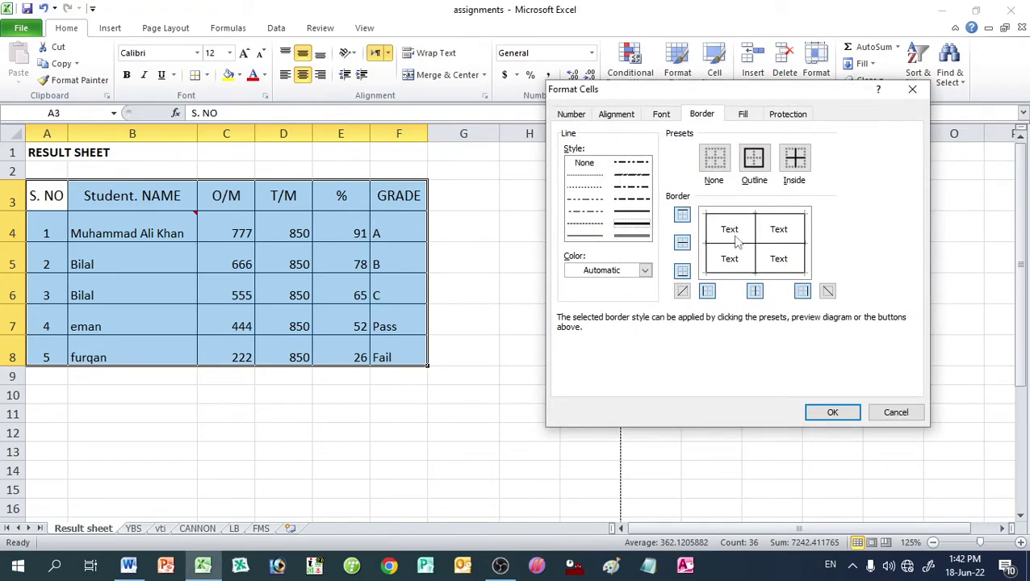
left_click(753, 158)
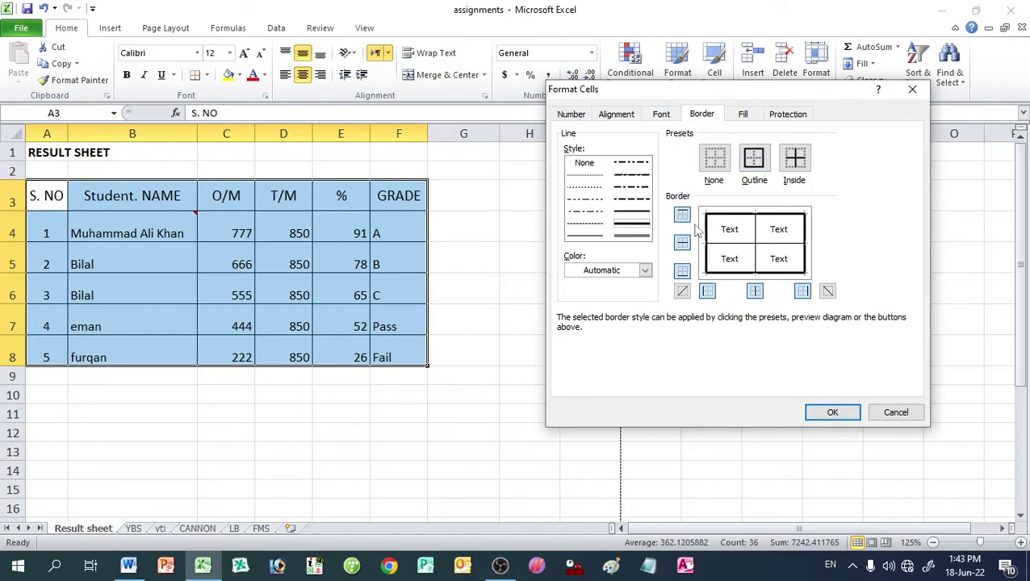
left_click(834, 412)
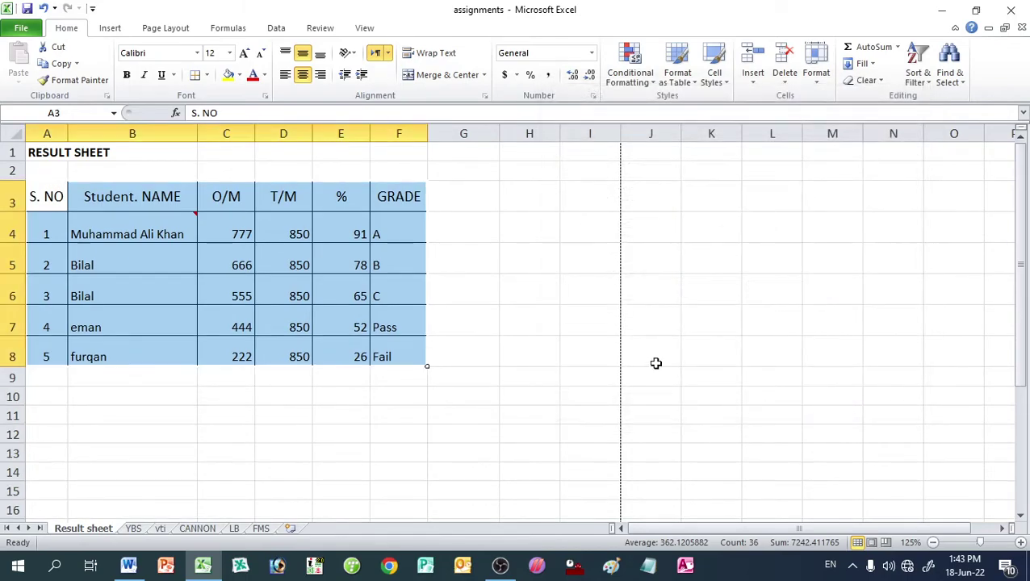
left_click(526, 286)
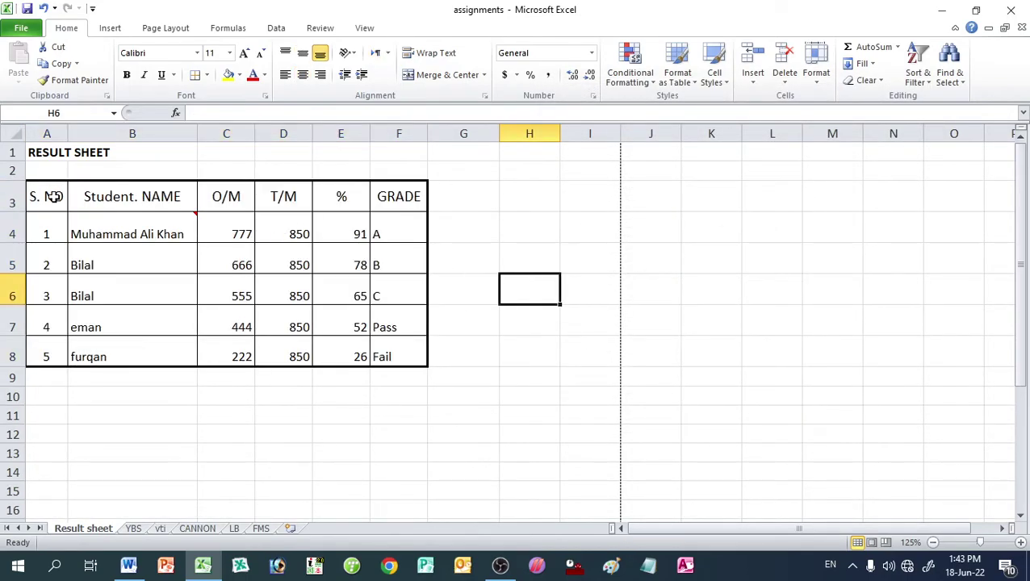
Step: Put a Thick Box Border around the heading row A3:F3
left_click_drag(51, 196, 384, 198)
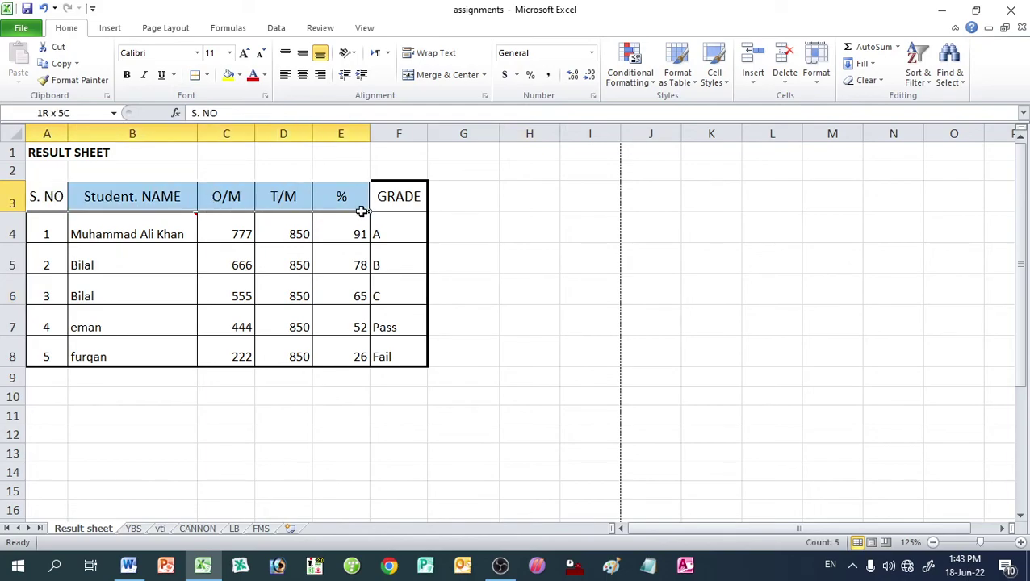
left_click(206, 75)
left_click(212, 230)
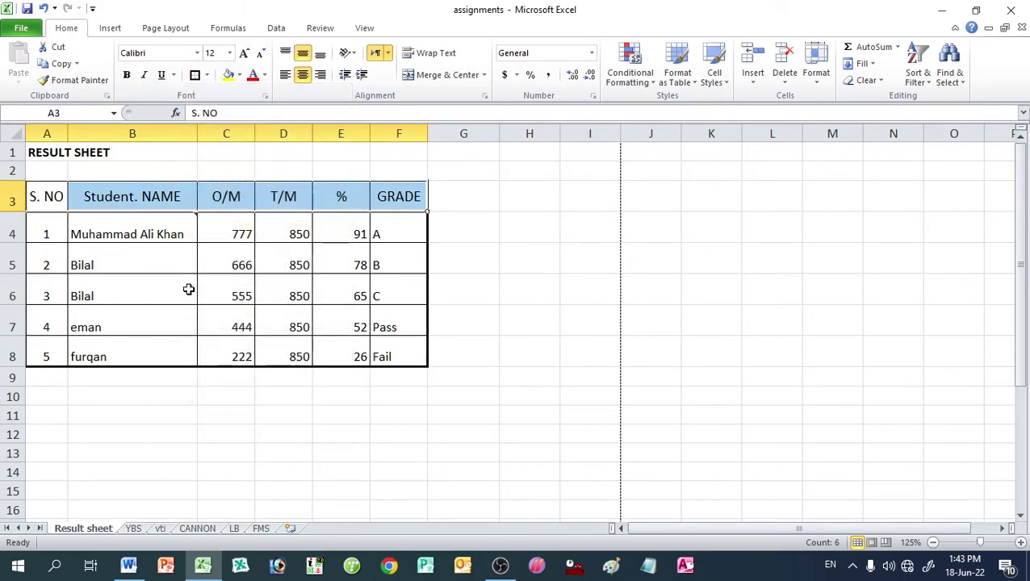
left_click(172, 432)
left_click_drag(59, 200, 382, 197)
Step: Make the A3:F3 headings bold and centred
left_click(129, 75)
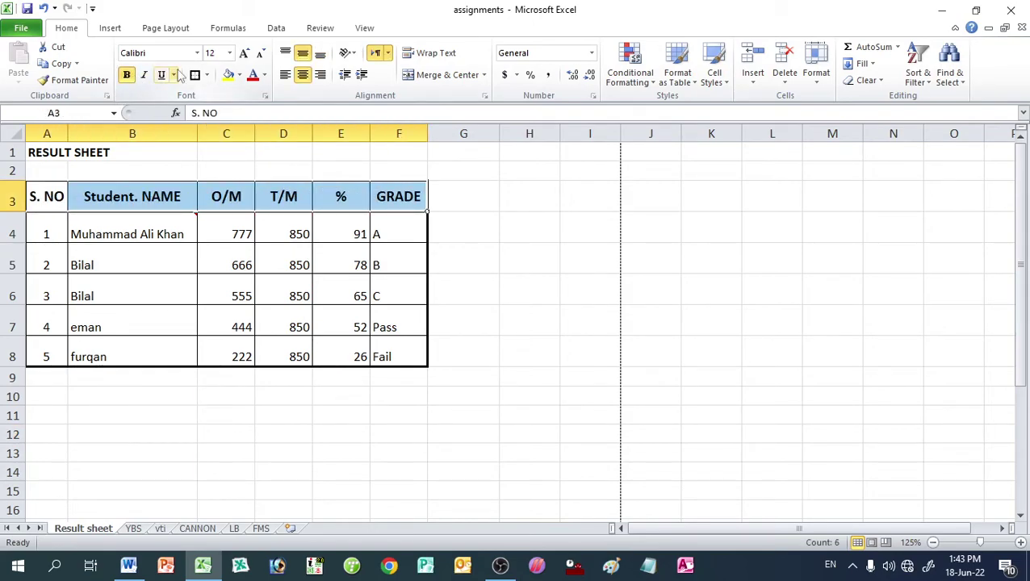
left_click(285, 75)
left_click(301, 78)
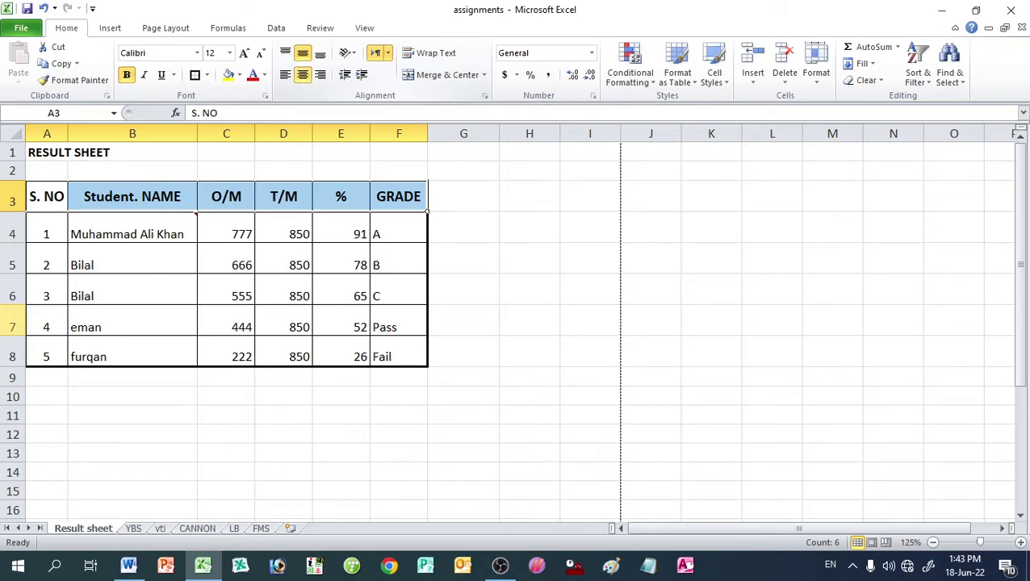
Step: Change the B3 heading to "Student Name" with lowercase 'ame'
left_click(141, 199)
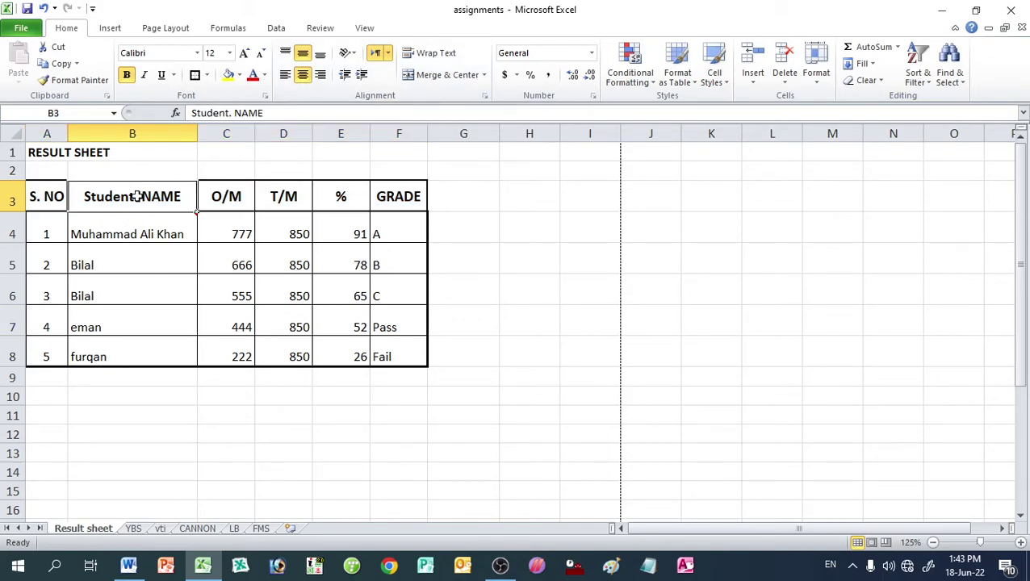
double_click(138, 197)
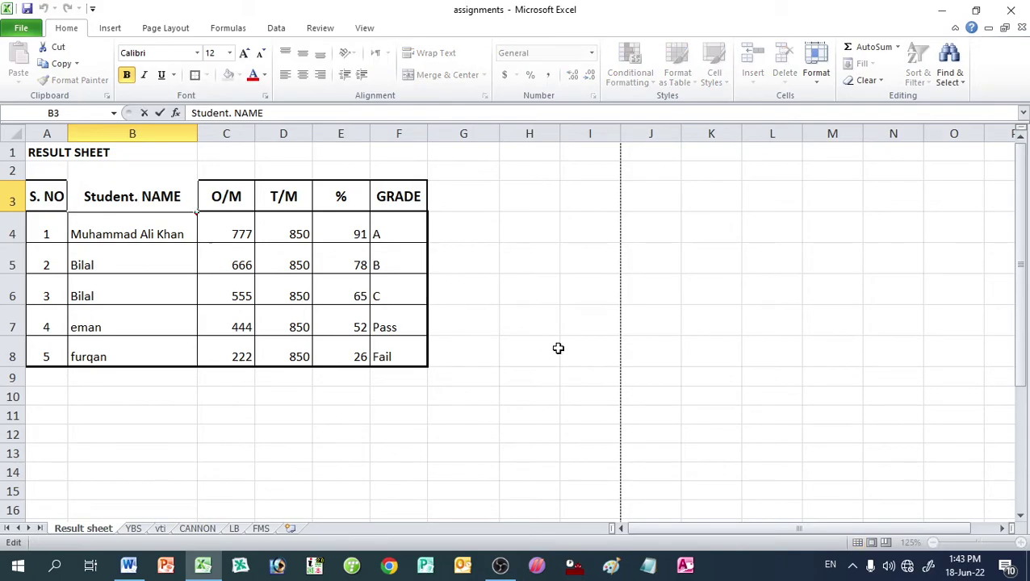
key("BackSpace")
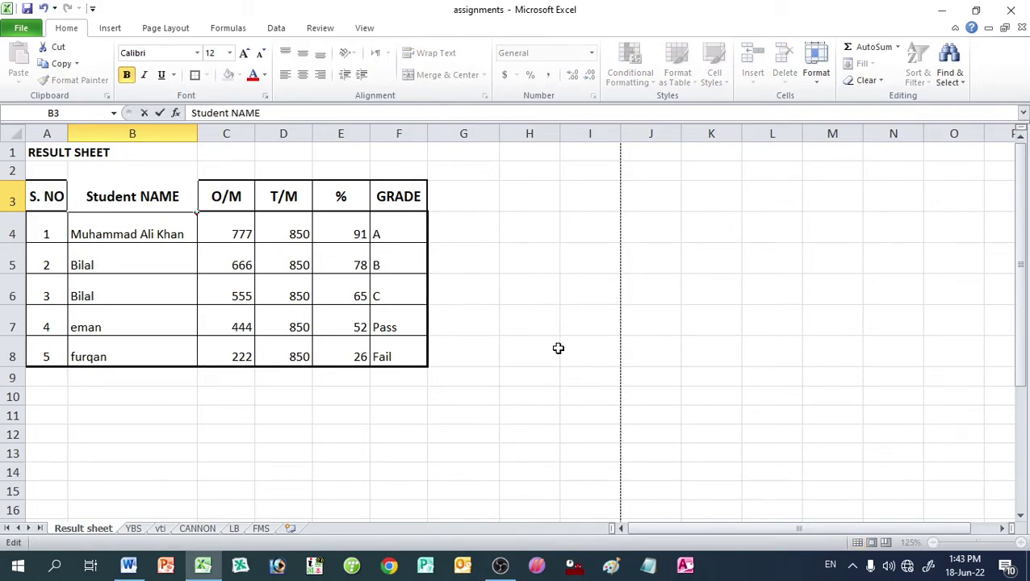
key("Right")
key("Right")
key("shift+Right")
key("shift+Right")
key("shift+Right")
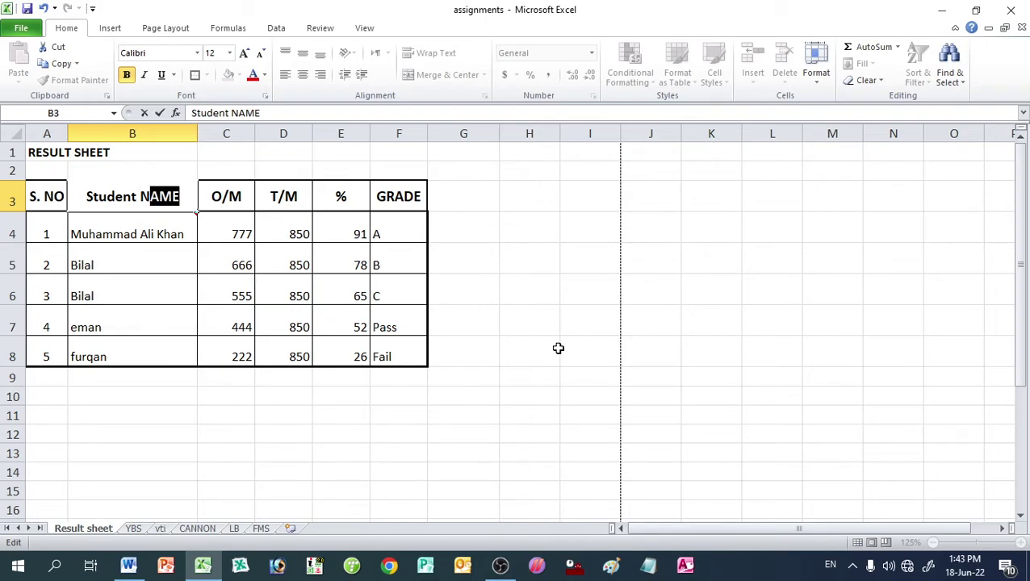
type("ame")
key("Return")
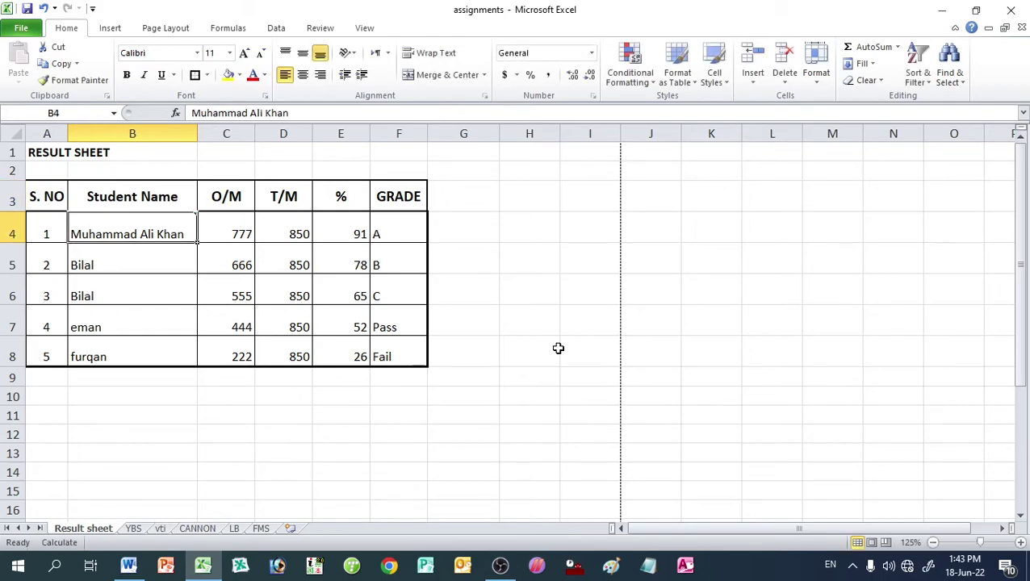
key("Up")
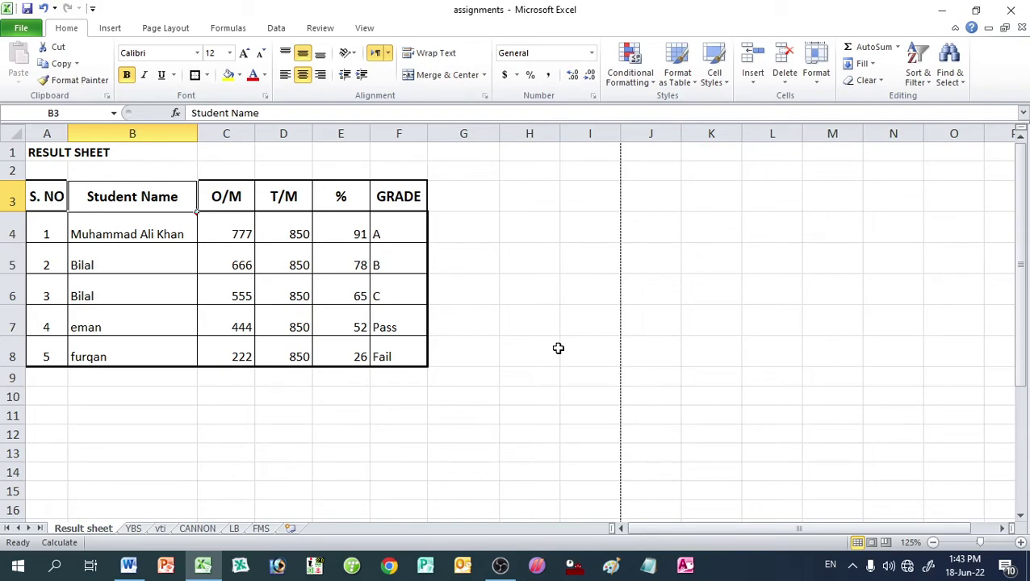
key("Down")
key("Up")
Step: Merge, centre and enlarge RESULT SHEET across A1:F1, then open print preview
left_click(41, 153)
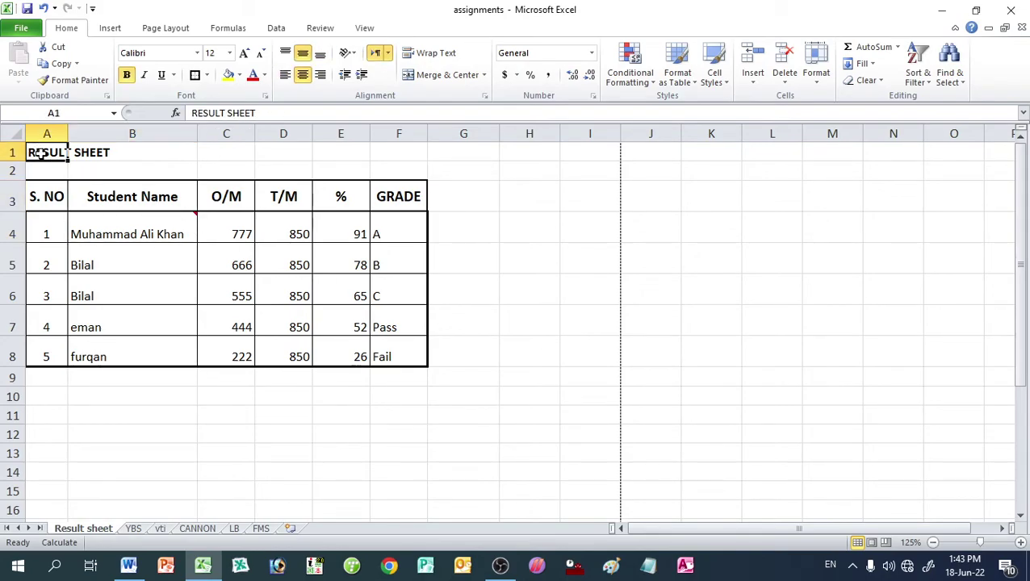
left_click_drag(41, 153, 403, 153)
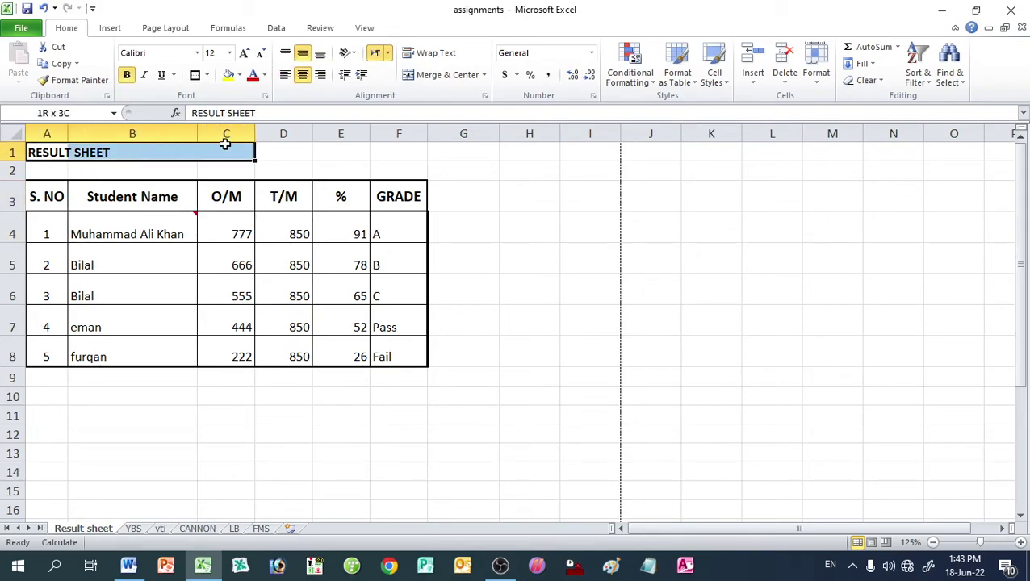
left_click(448, 77)
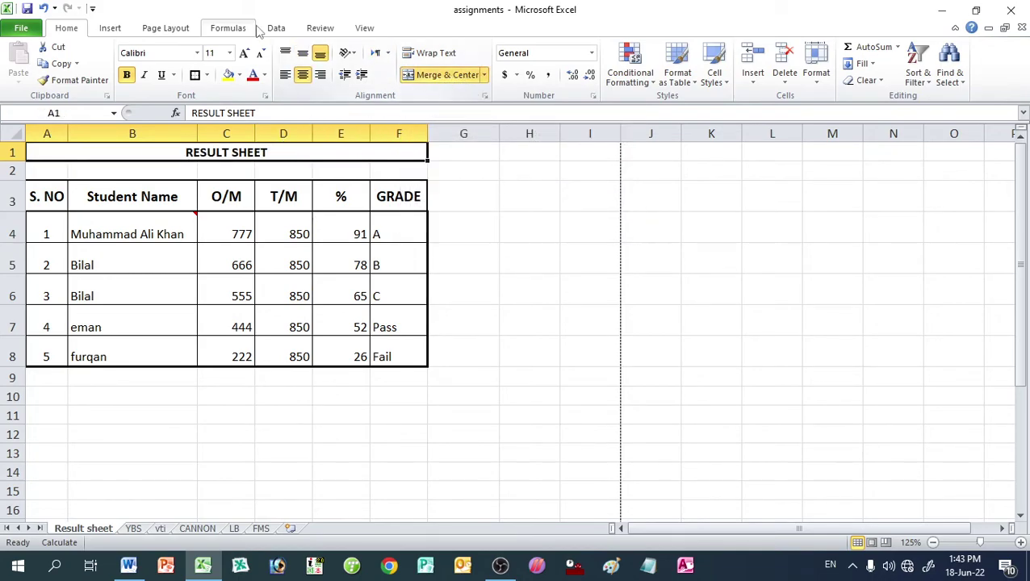
left_click(244, 54)
left_click(244, 53)
left_click(243, 54)
left_click(244, 53)
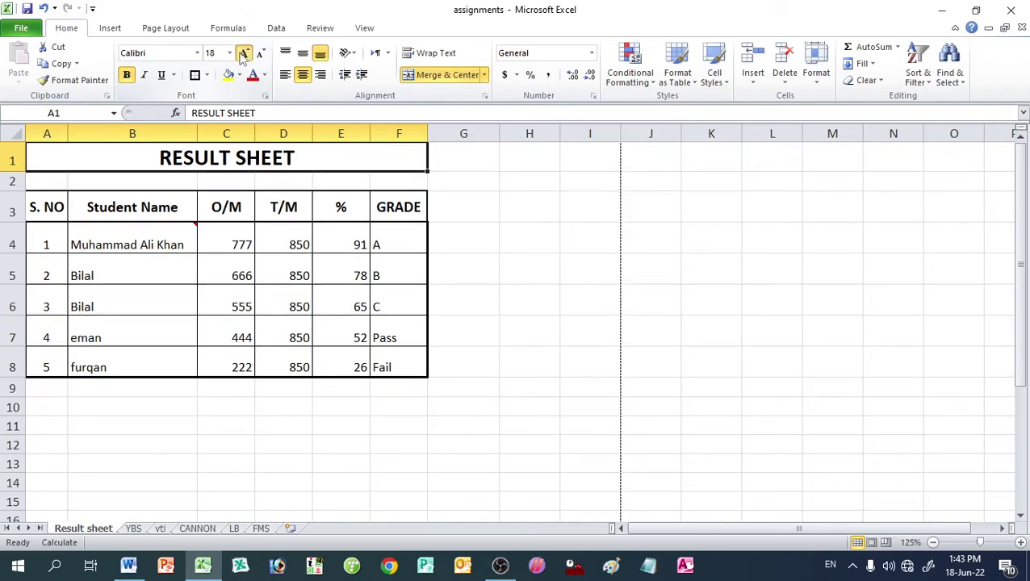
left_click(244, 54)
left_click(244, 53)
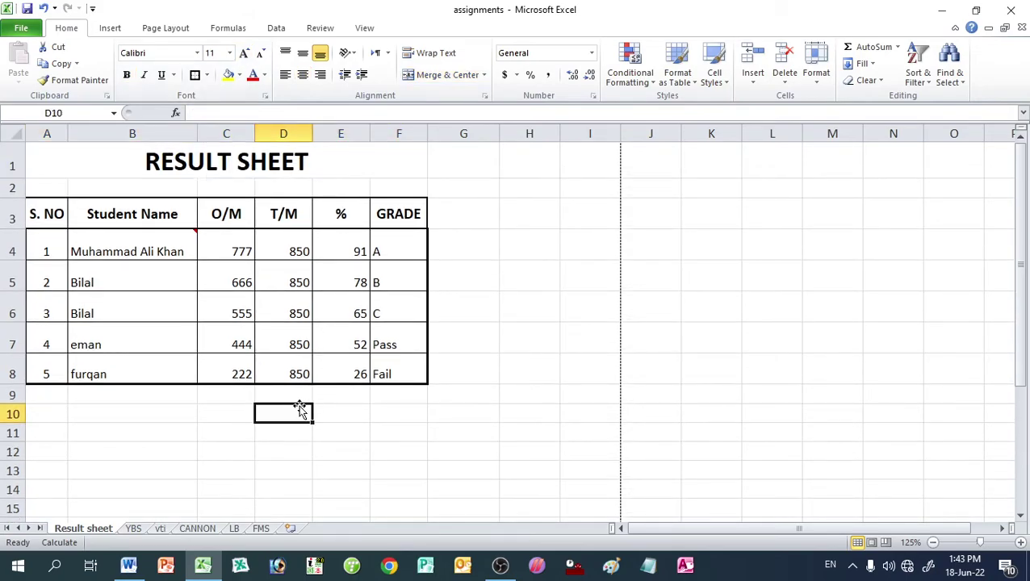
key("ctrl+p")
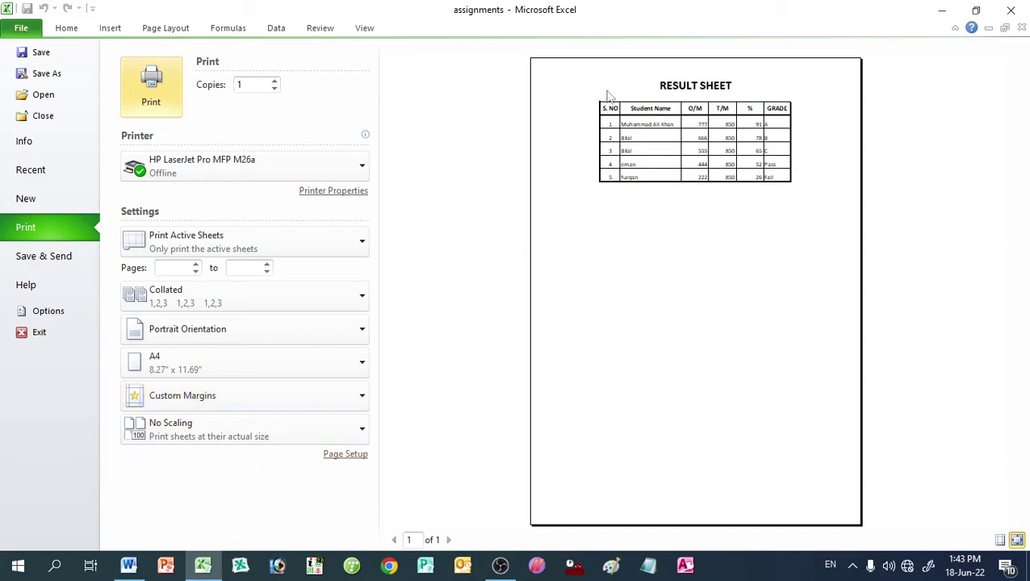
Step: In Page Setup margins, switch horizontal page centring off and then back on
left_click(327, 452)
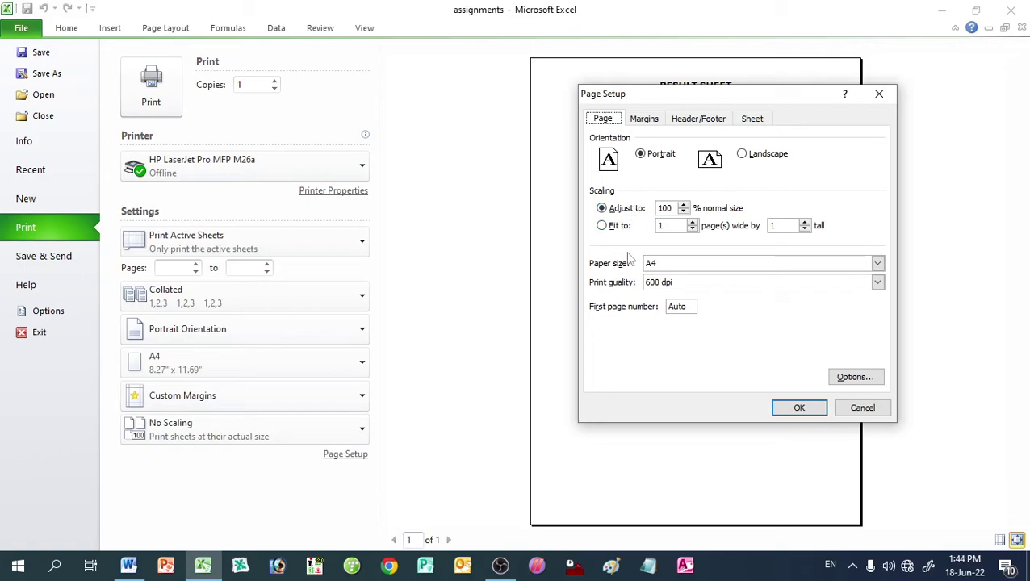
left_click(637, 119)
left_click(601, 328)
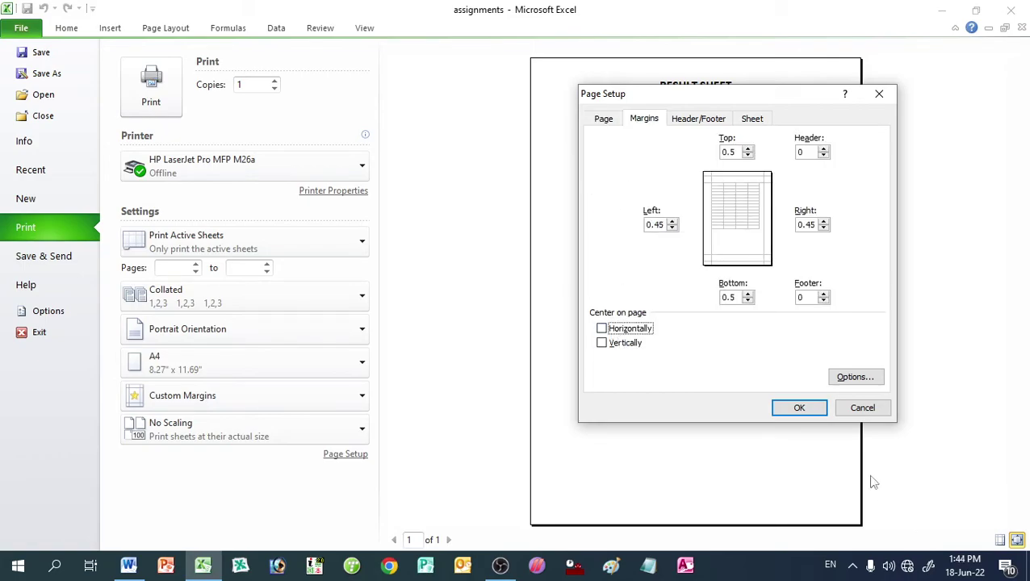
left_click(799, 407)
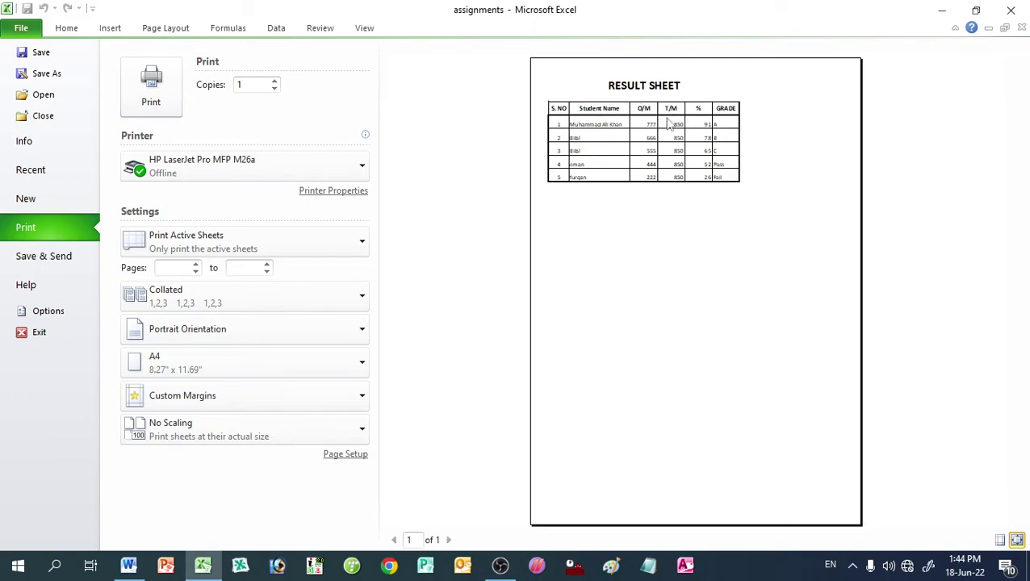
left_click(354, 459)
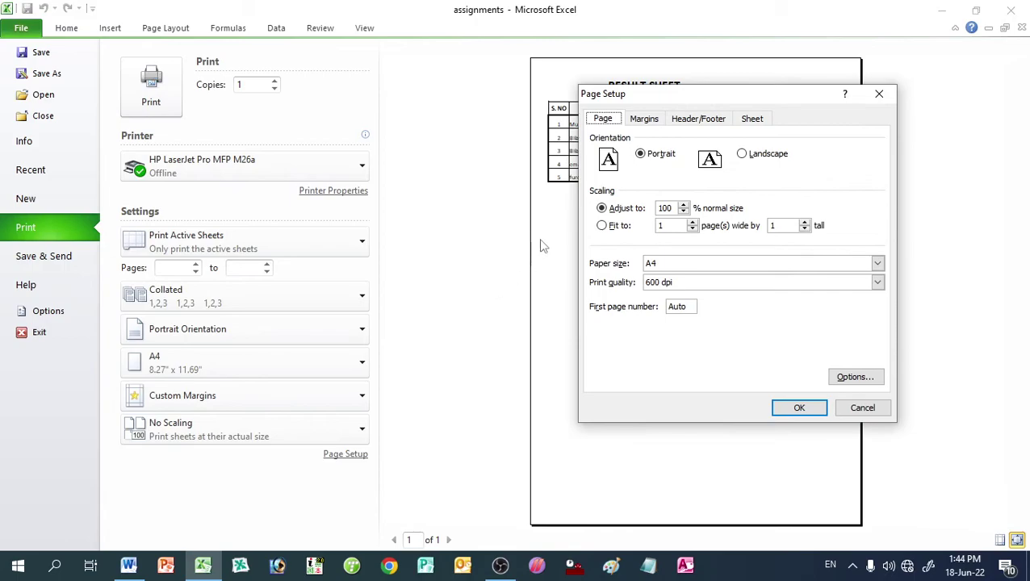
left_click(645, 121)
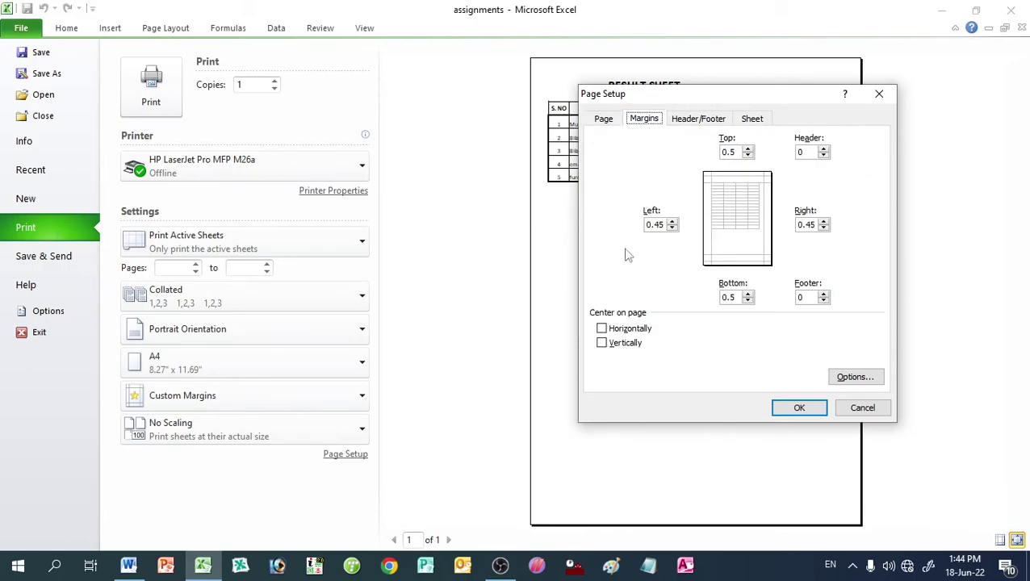
left_click(621, 332)
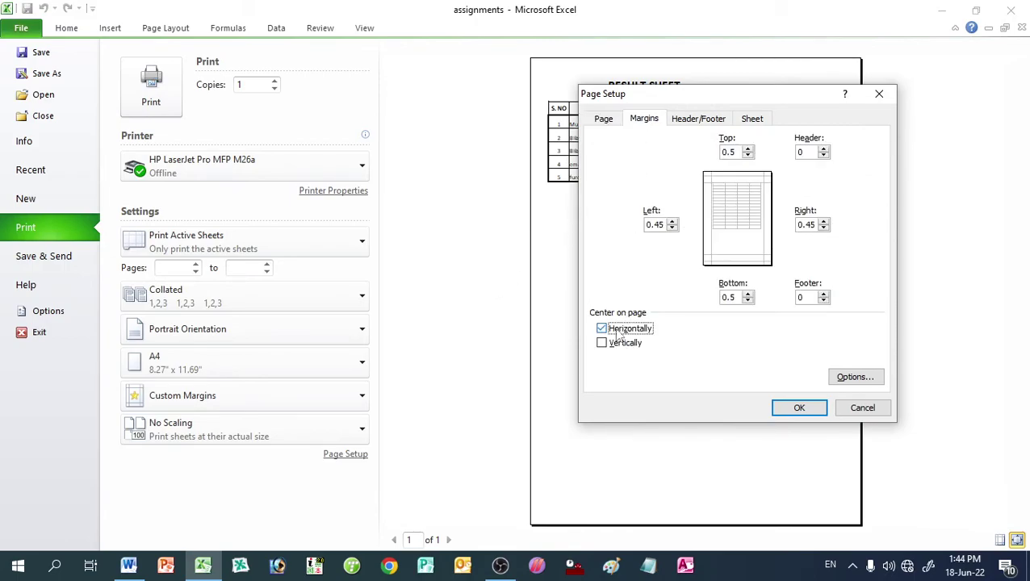
left_click(798, 409)
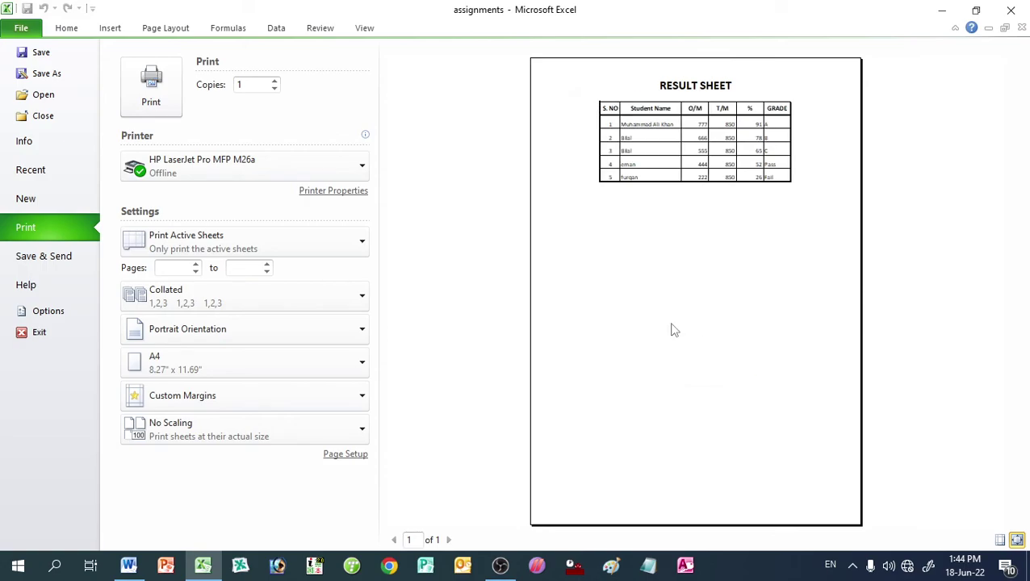
Step: Try vertical centring too, settle on horizontal-only centring, and return to the worksheet
left_click(332, 455)
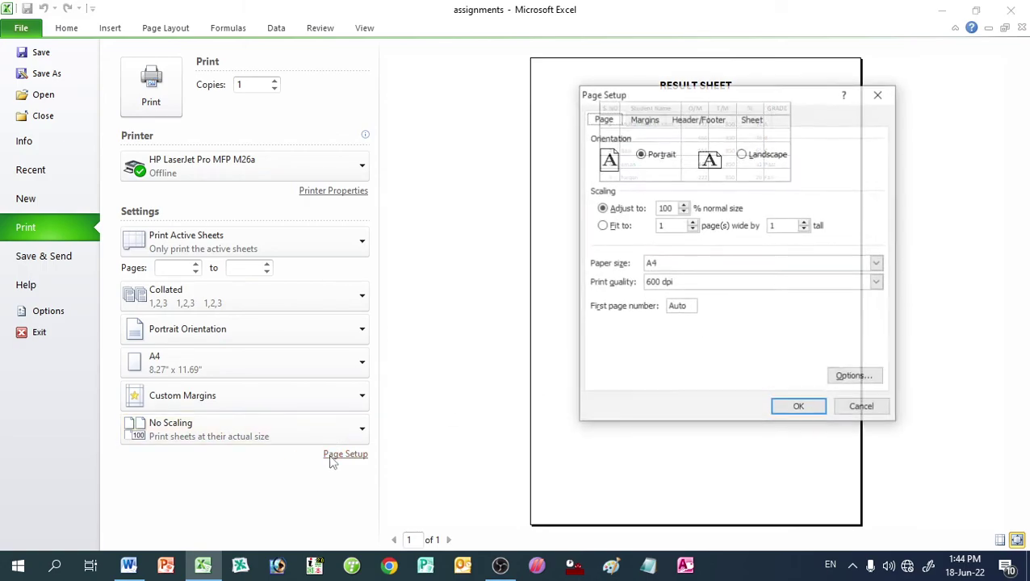
left_click(643, 118)
left_click(615, 347)
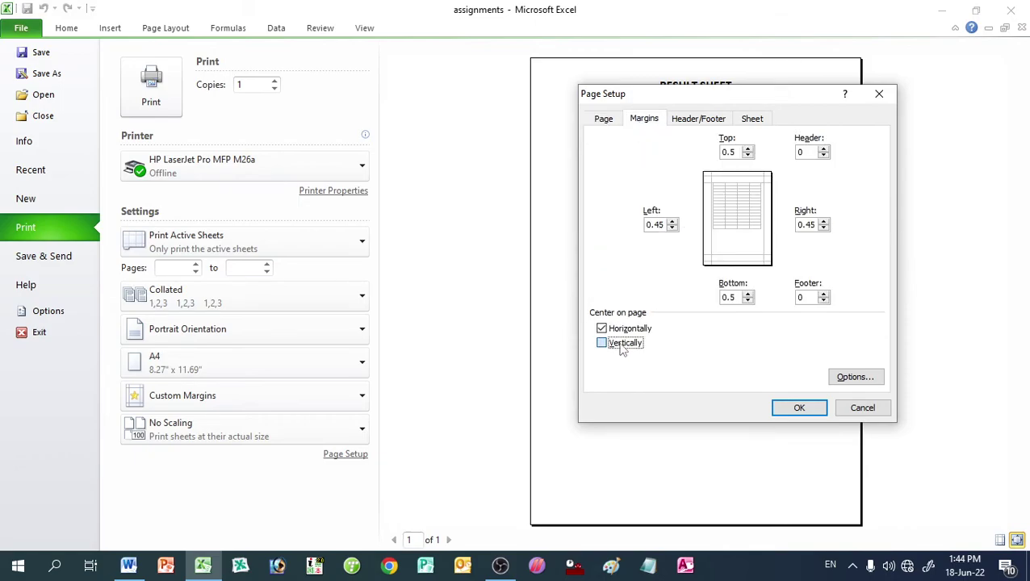
left_click(787, 406)
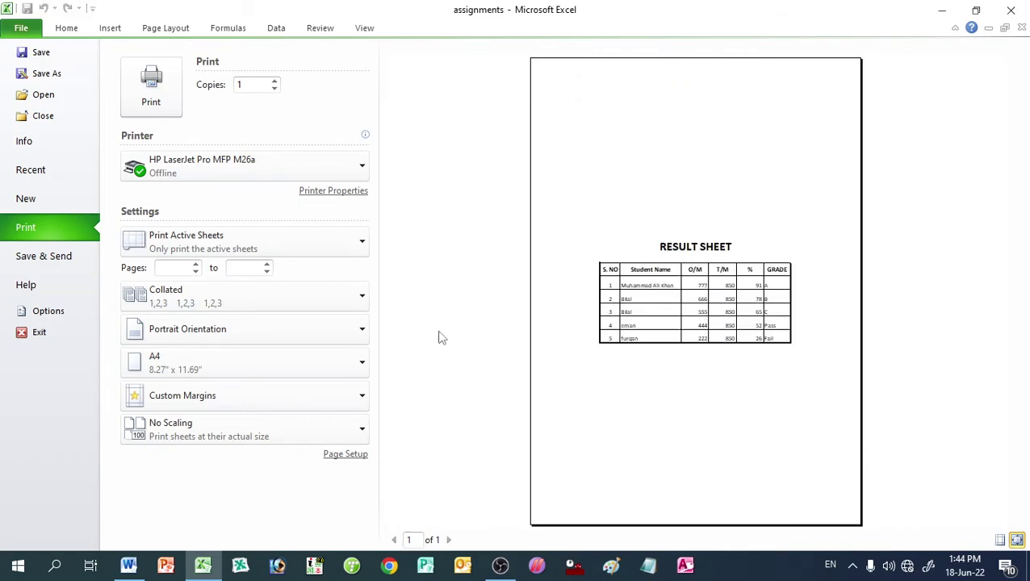
left_click(347, 455)
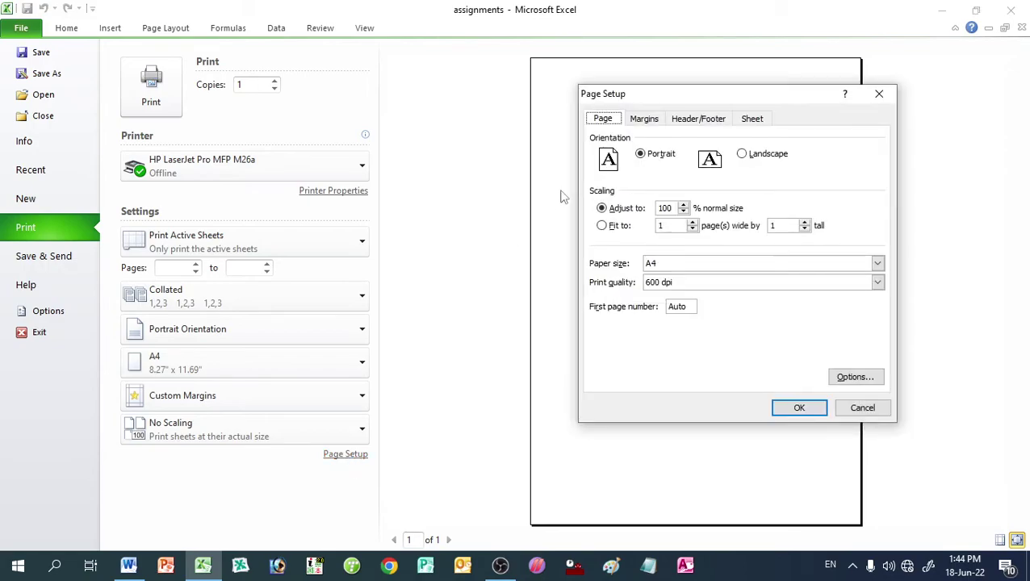
left_click(638, 119)
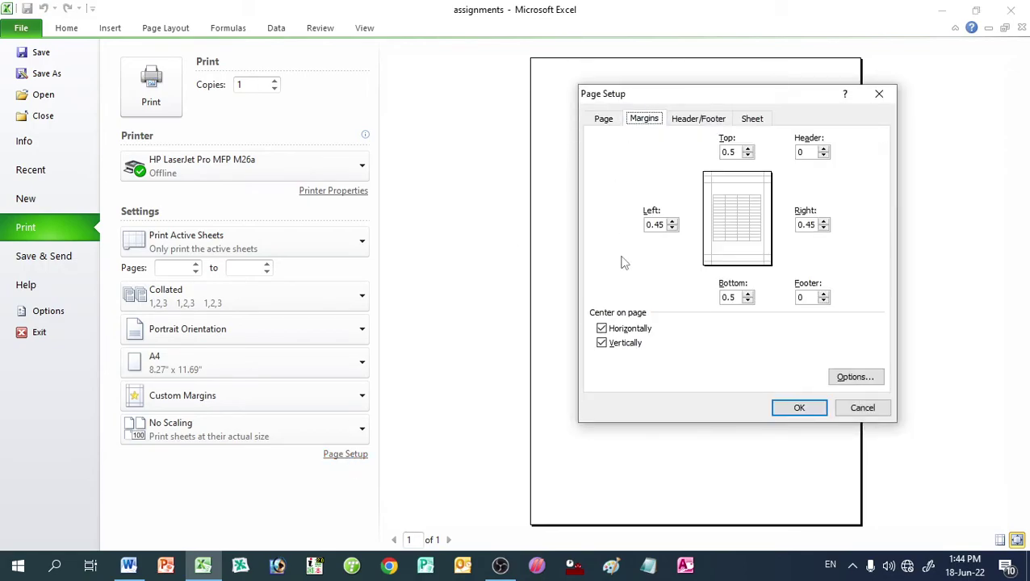
left_click(604, 345)
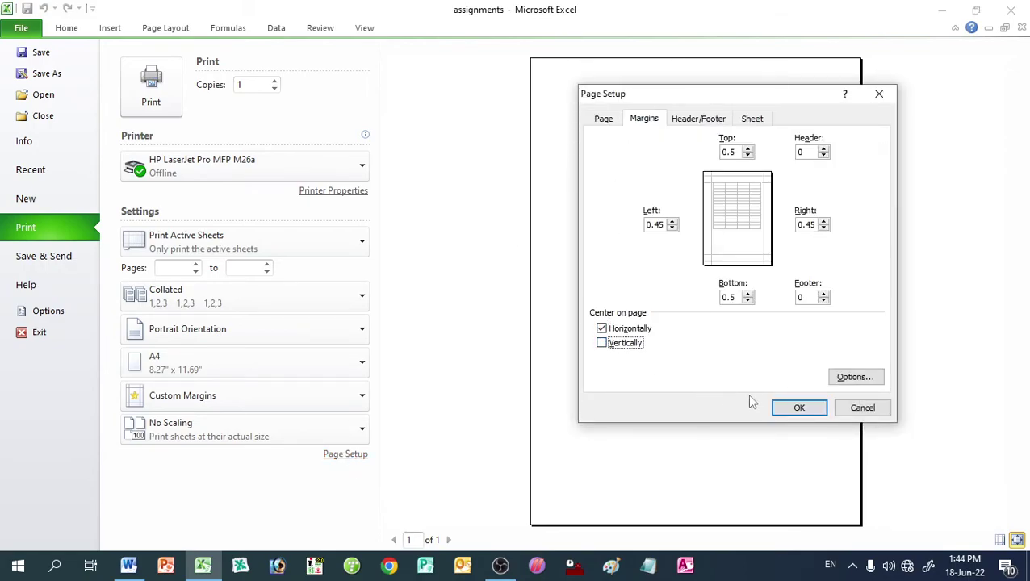
left_click(791, 407)
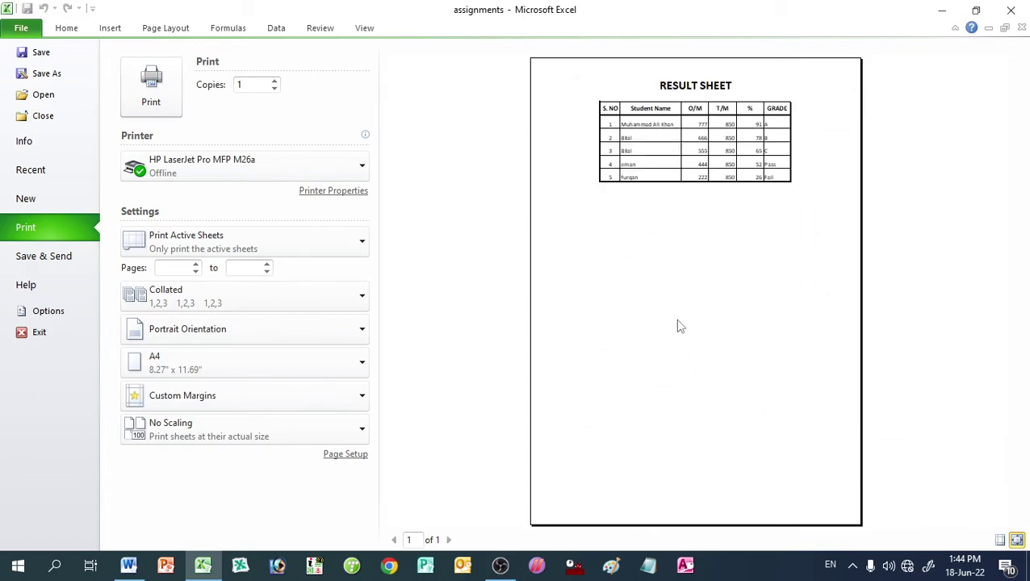
key("Escape")
Step: Select the student names and obtained marks in B4:C8, then go to the Insert tab
left_click(450, 375)
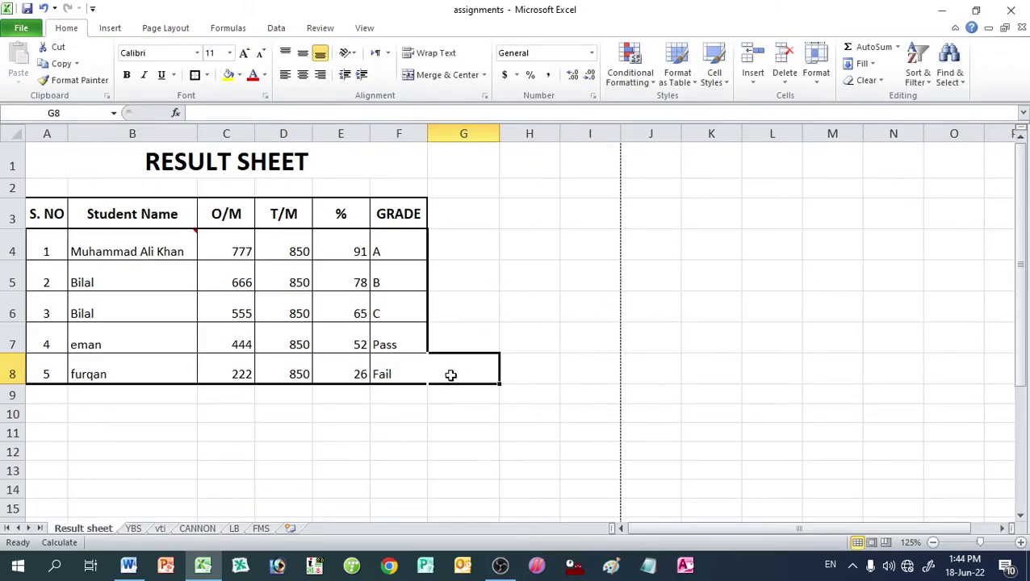
left_click(219, 450)
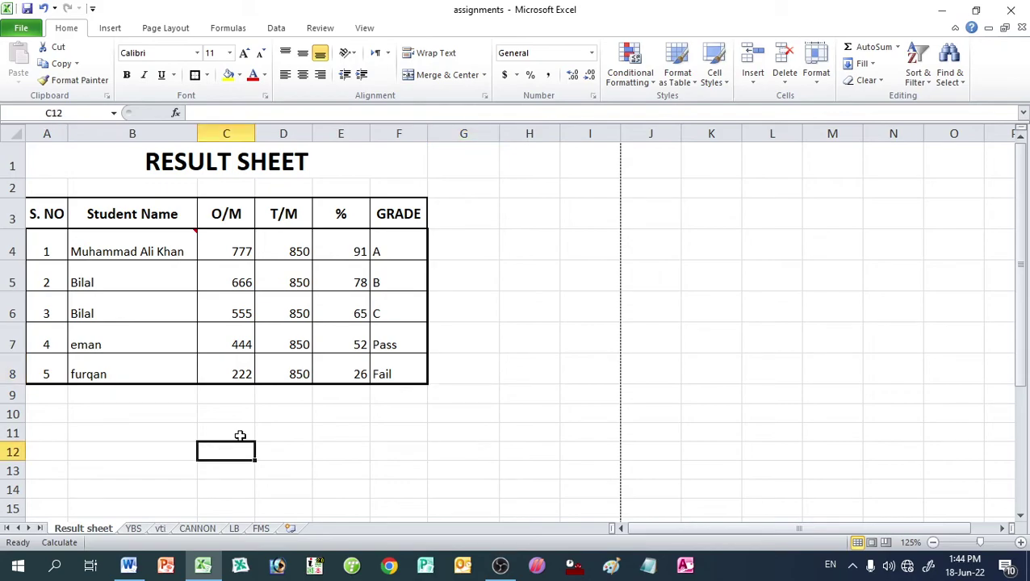
mouse_move(132, 245)
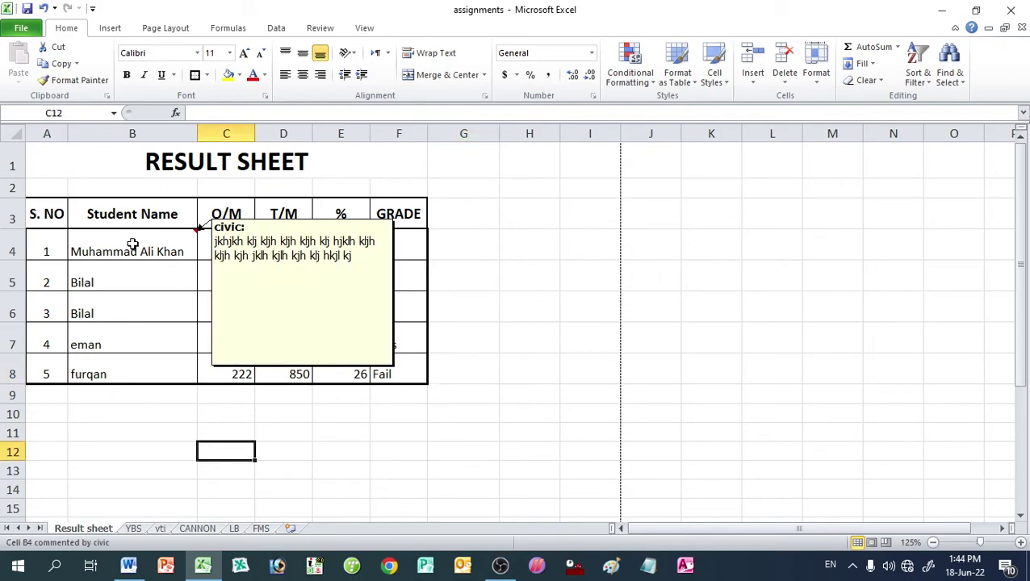
left_click_drag(132, 245, 221, 360)
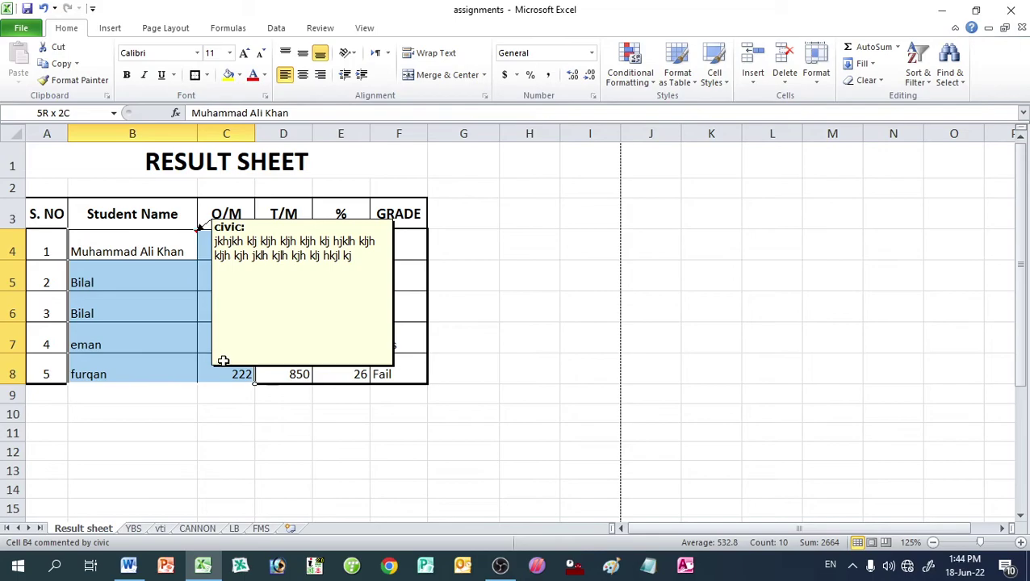
left_click(224, 442)
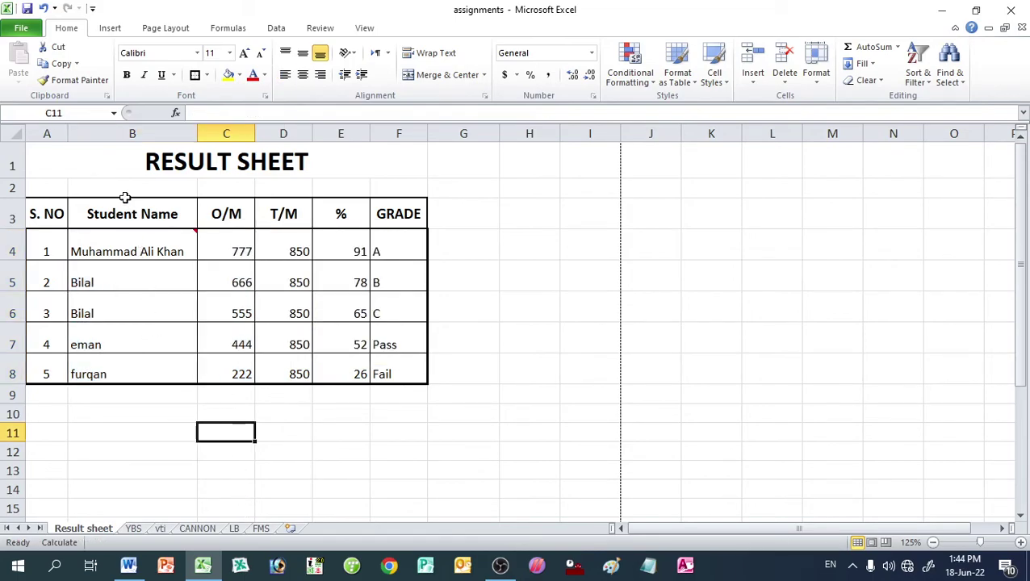
mouse_move(126, 206)
left_mouse_down()
mouse_move(229, 338)
mouse_move(229, 370)
left_mouse_up()
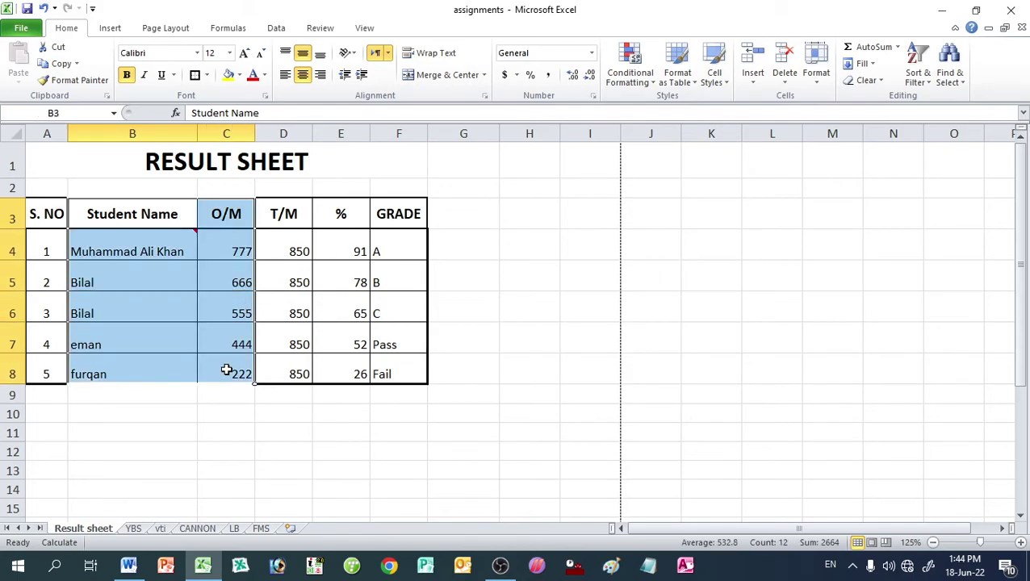
left_click(168, 410)
mouse_move(115, 253)
left_mouse_down()
mouse_move(182, 292)
mouse_move(222, 357)
left_mouse_up()
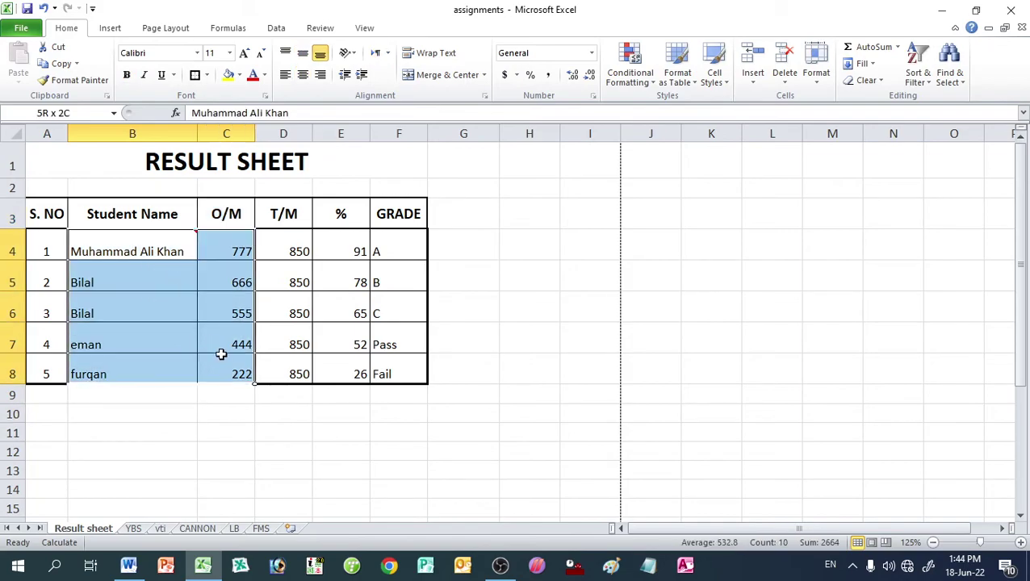
left_click(113, 28)
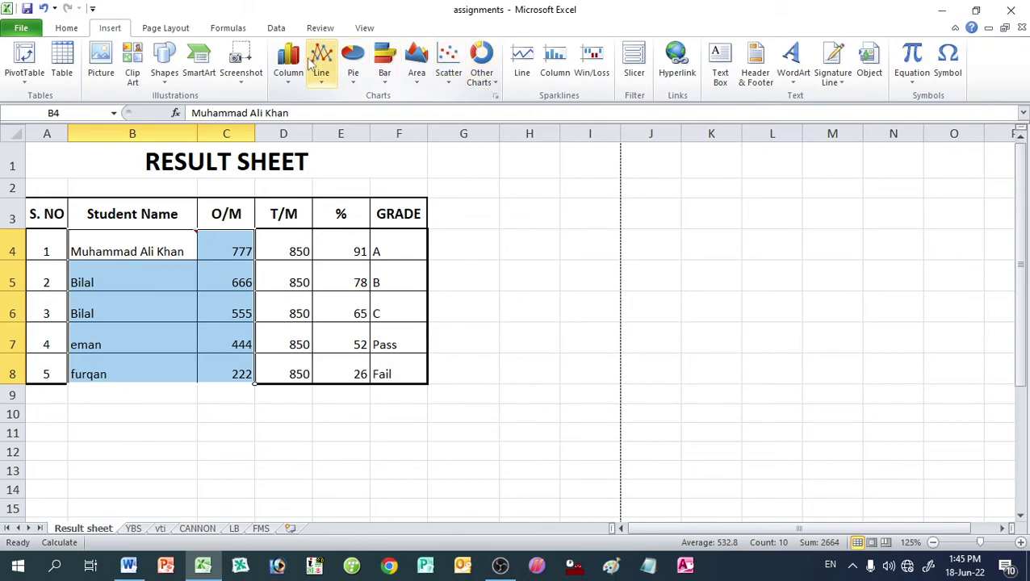
Step: Insert a 2-D clustered column chart of the marks and move it below the table
left_click(293, 69)
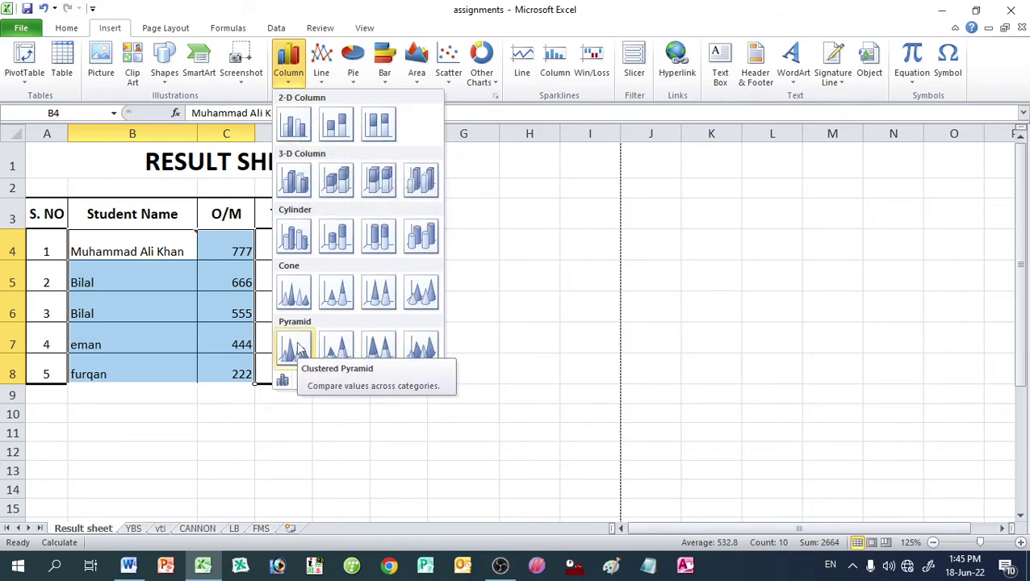
left_click(294, 125)
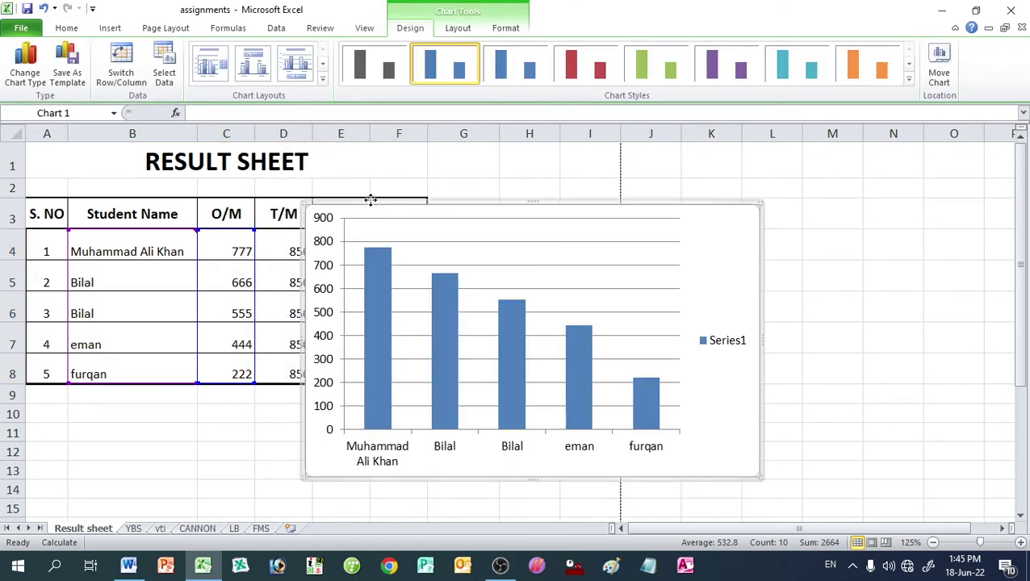
left_click_drag(370, 200, 107, 398)
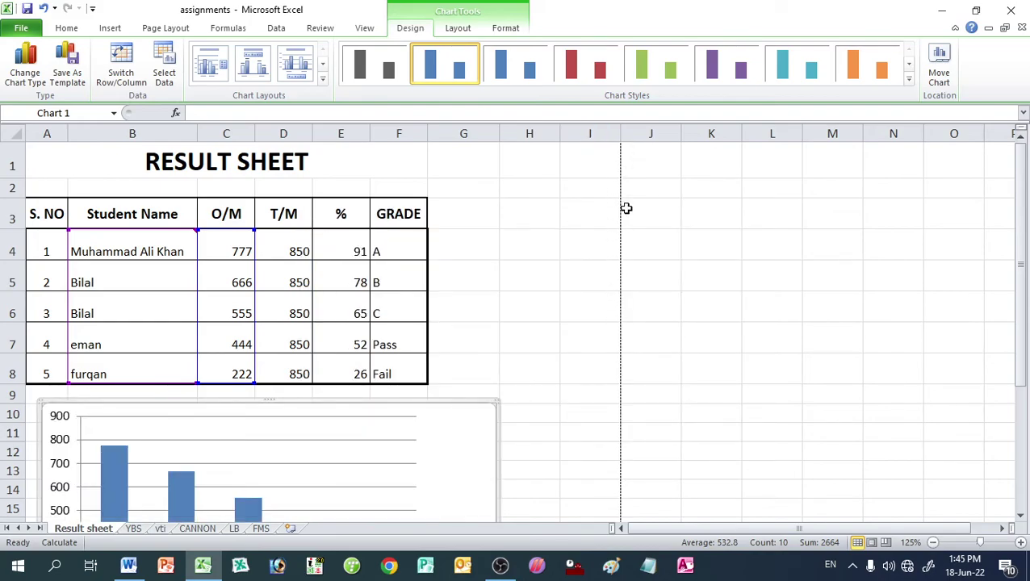
left_click(643, 188)
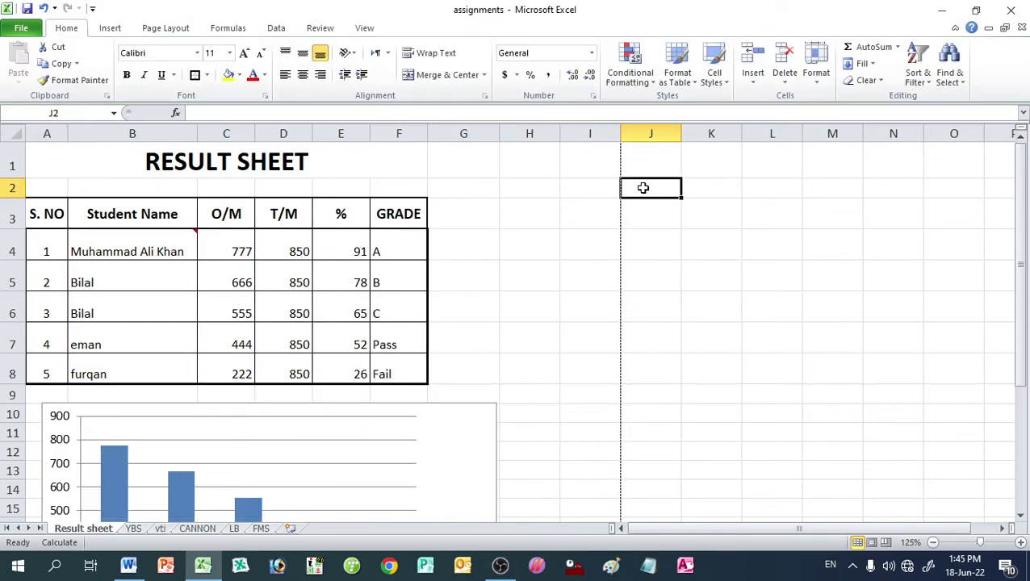
left_click(565, 218)
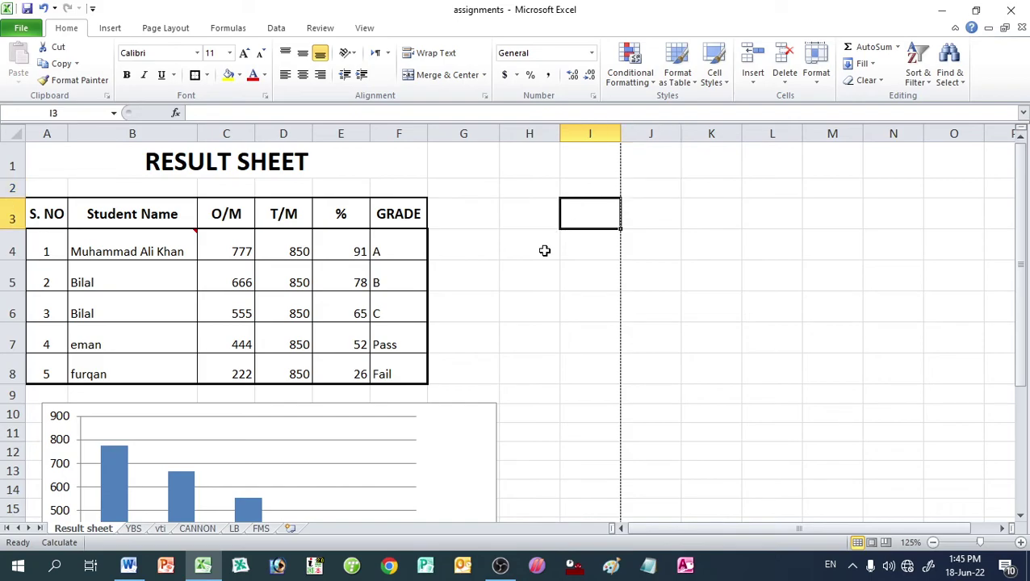
Step: Delete the chart's Series1 legend and drag its right edge inward to narrow it
scroll(406, 414, "down", 2)
scroll(408, 416, "down", 2)
scroll(407, 416, "down", 2)
scroll(408, 415, "down", 2)
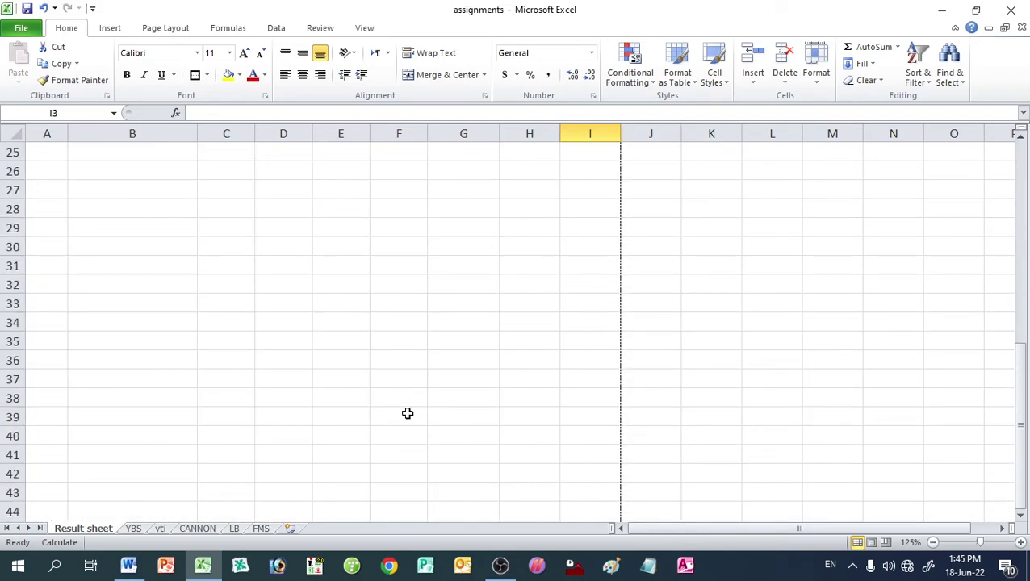
scroll(407, 414, "down", 4)
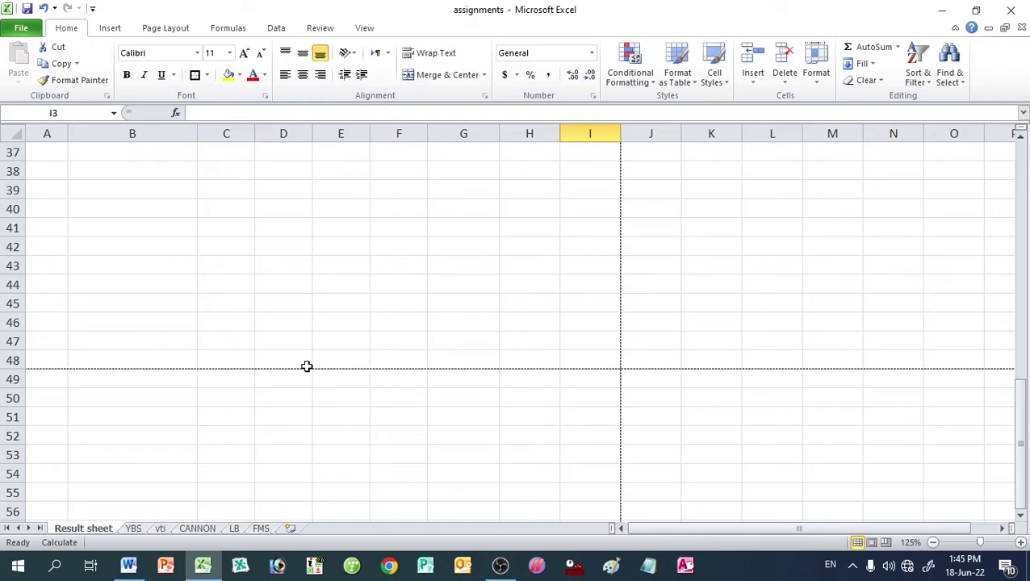
scroll(307, 366, "up", 9)
scroll(306, 365, "up", 2)
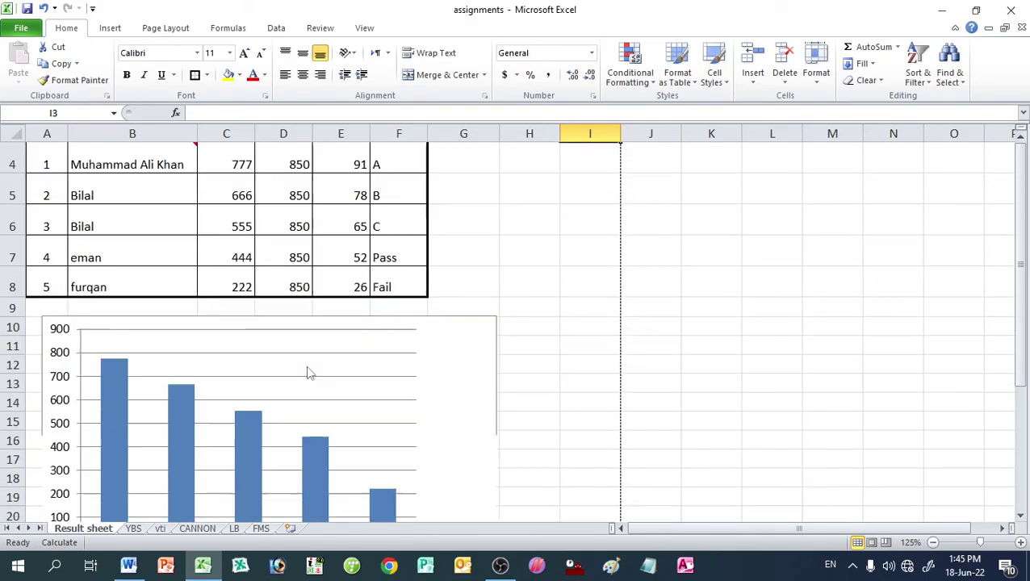
scroll(306, 370, "down", 2)
scroll(347, 258, "up", 1)
scroll(347, 250, "up", 1)
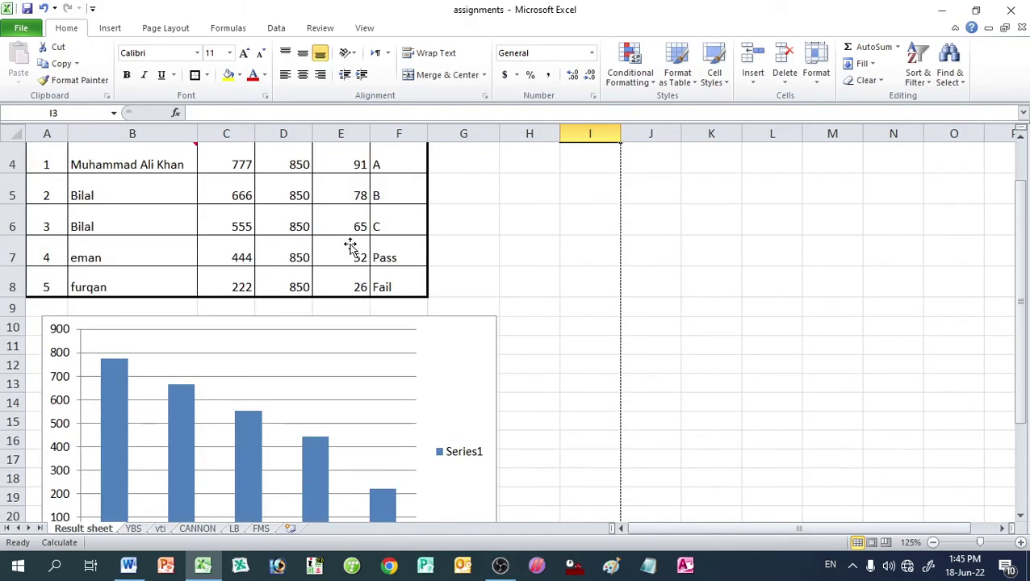
left_click(459, 454)
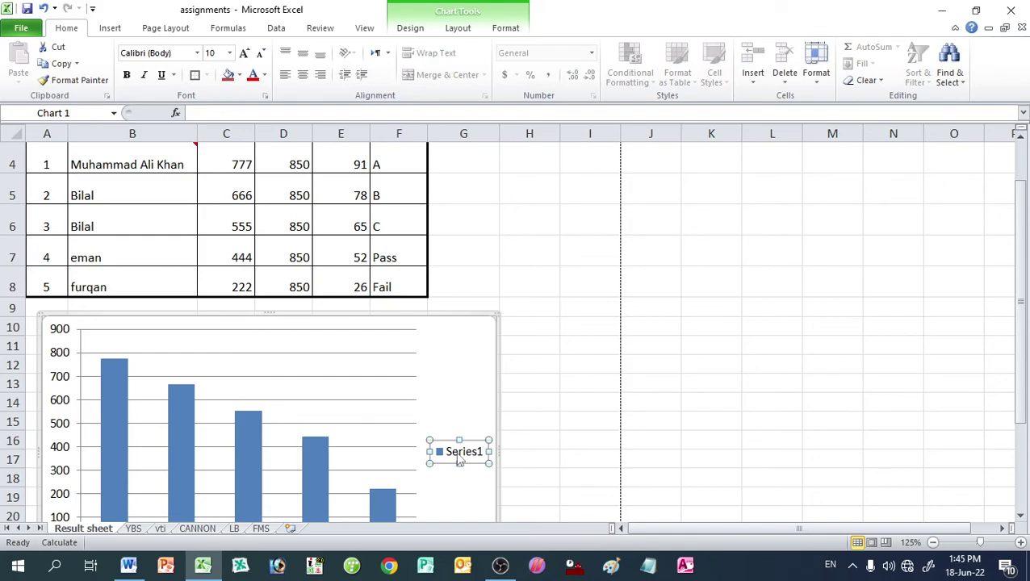
key("Delete")
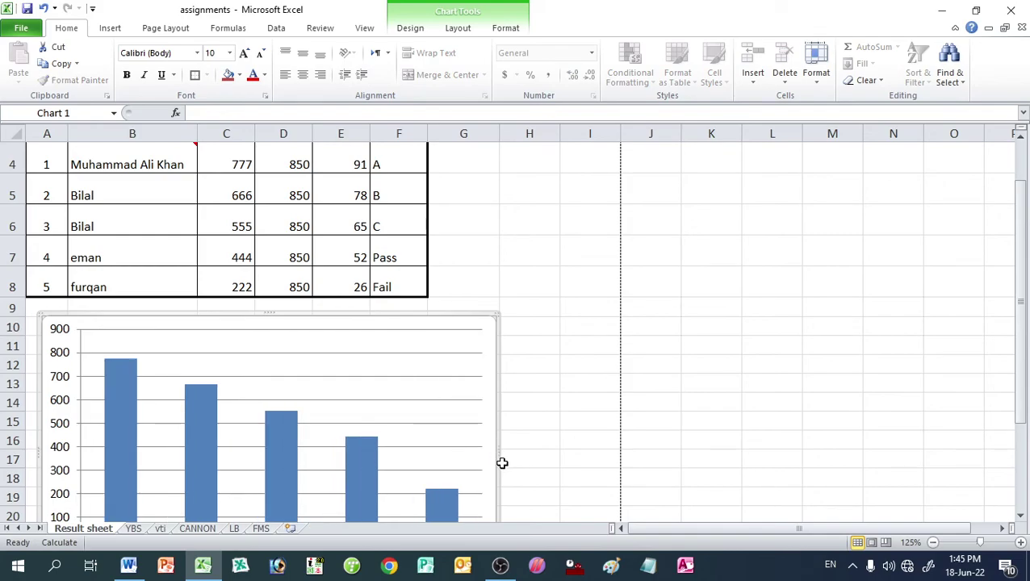
left_click_drag(494, 453, 432, 430)
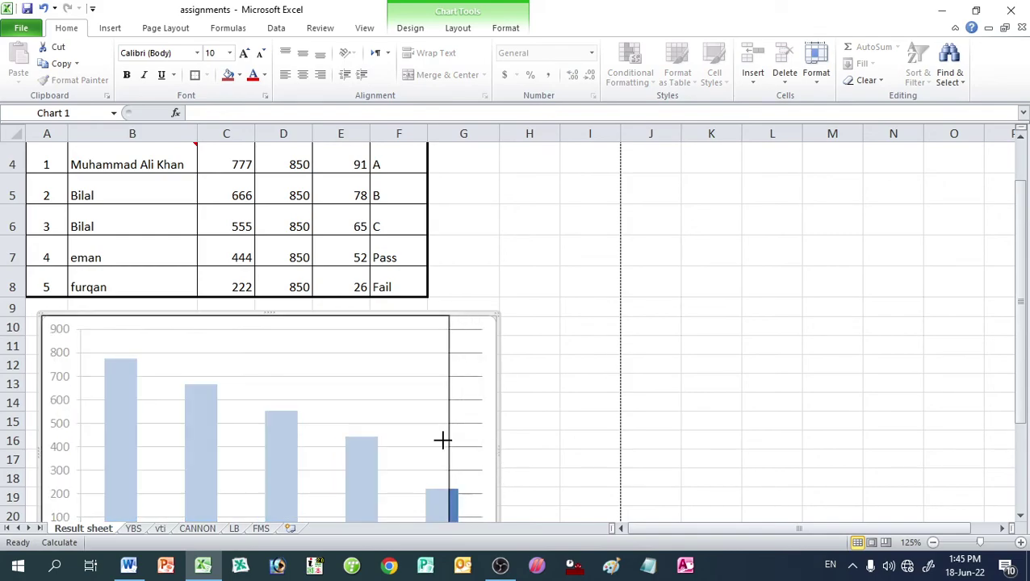
Step: Add the title 'Result Sheet' above the marks chart via Chart Title > Above Chart
scroll(344, 384, "up", 1)
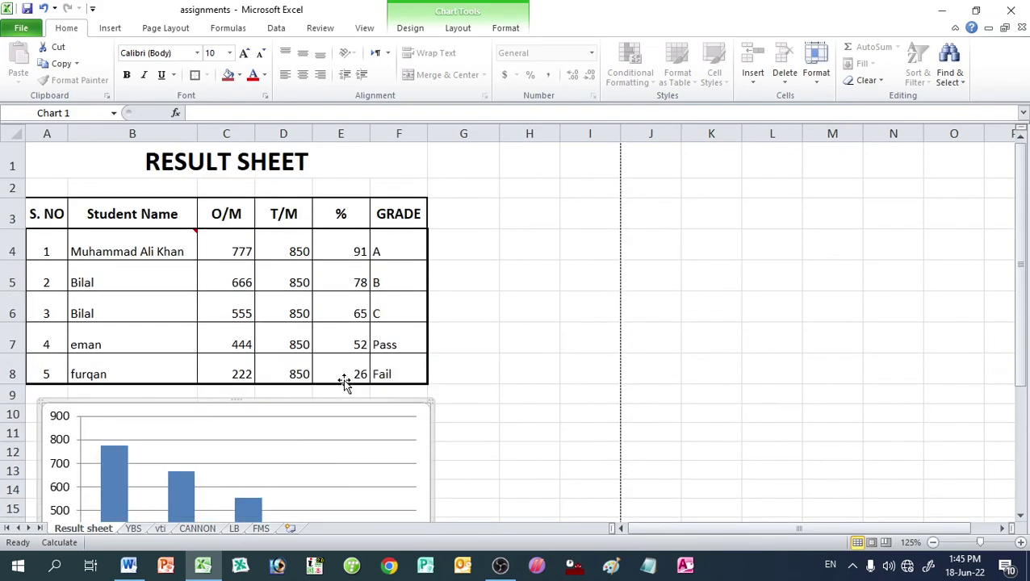
left_click(454, 31)
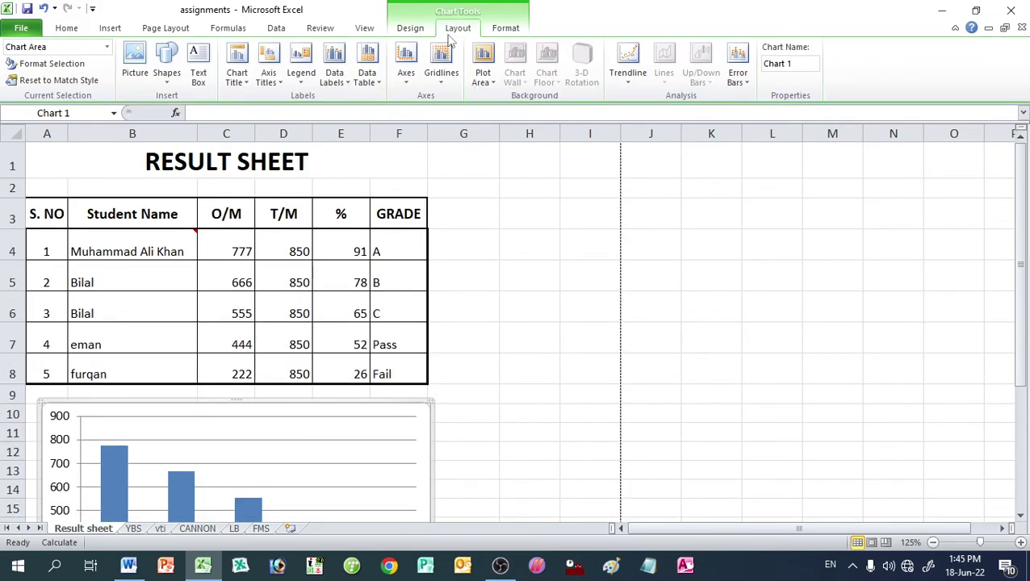
left_click(240, 75)
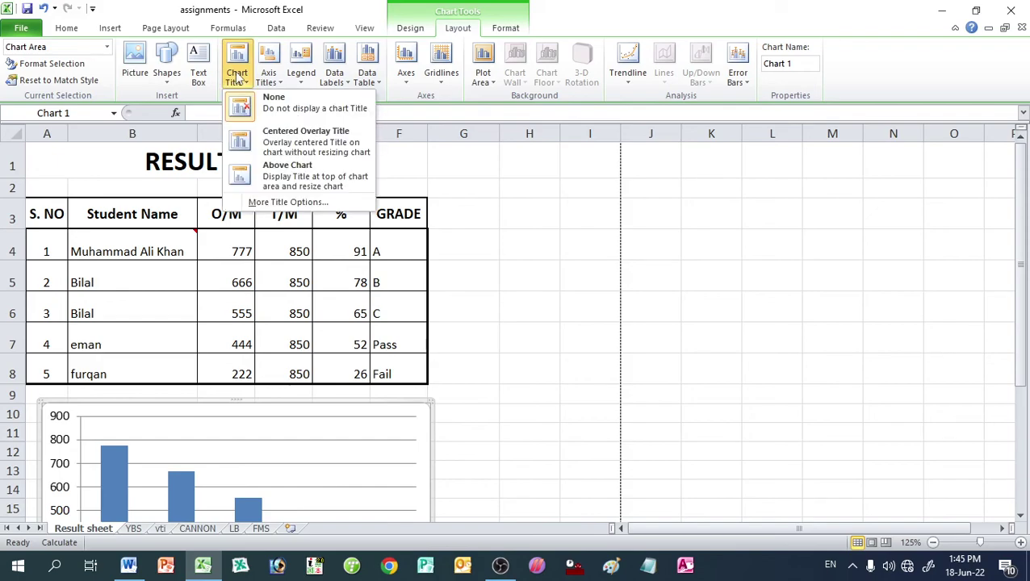
left_click(274, 174)
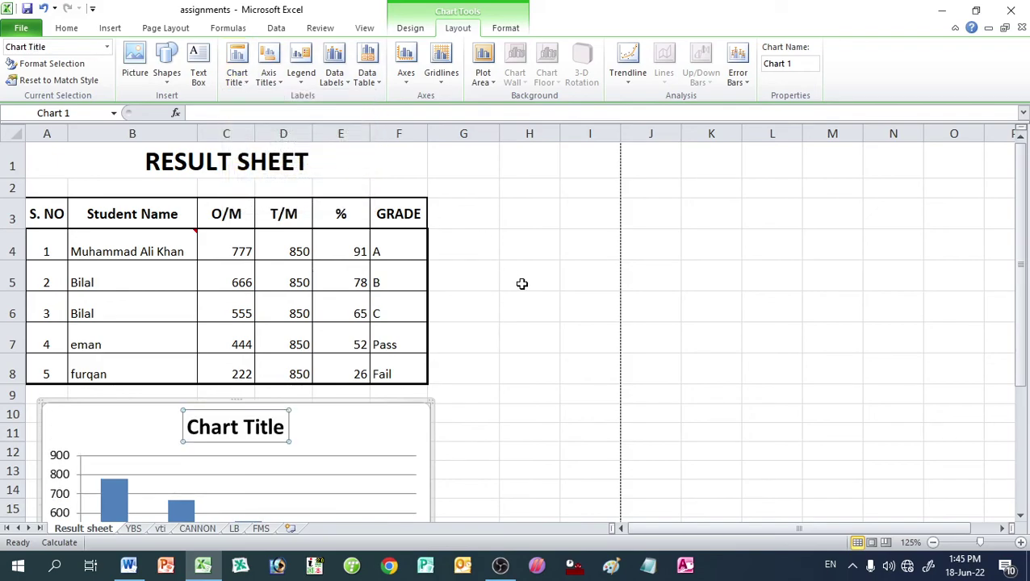
type("Result Sheet")
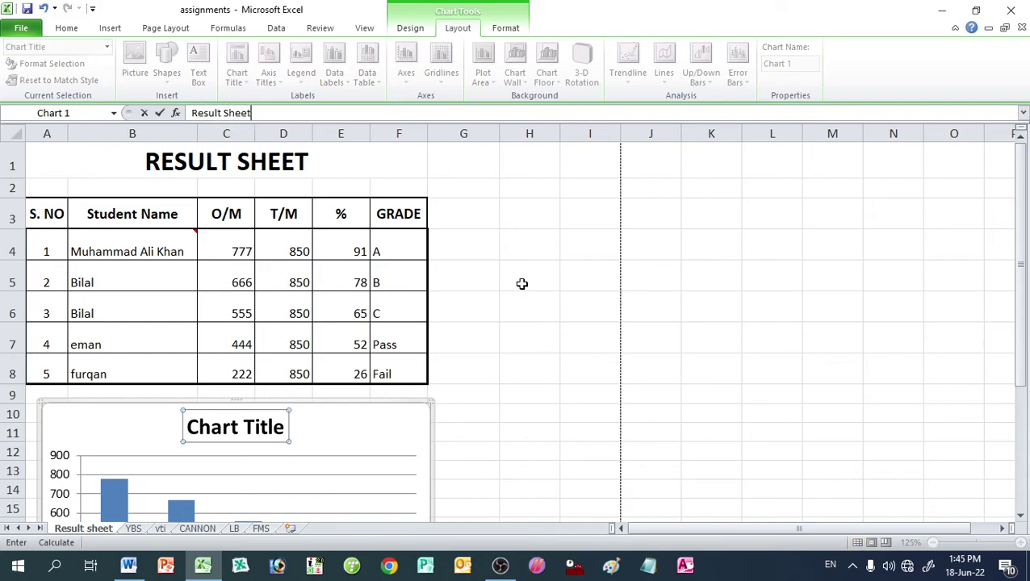
key("Return")
scroll(526, 338, "down", 2)
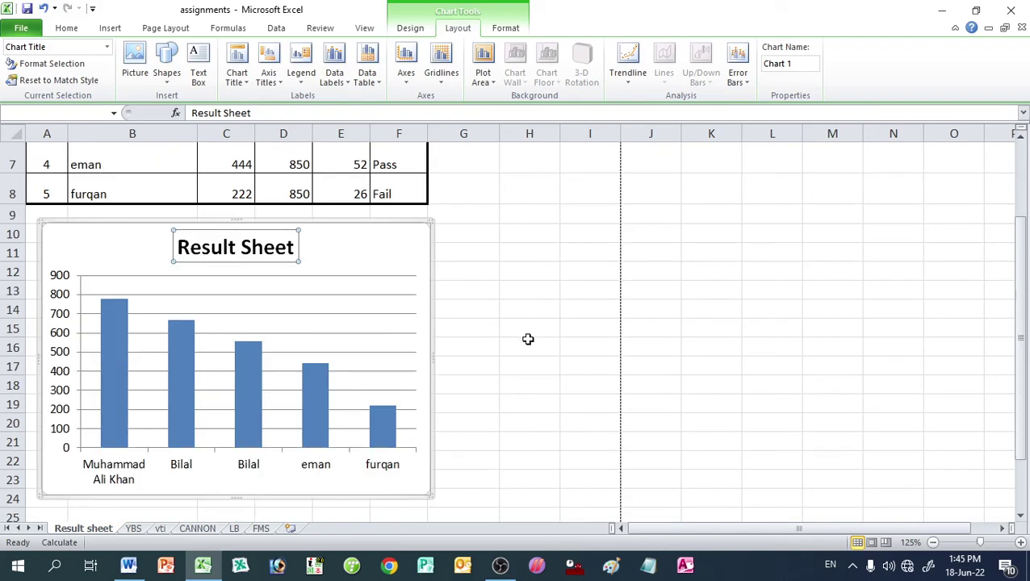
scroll(526, 338, "down", 1)
scroll(528, 339, "up", 1)
scroll(150, 355, "up", 2)
Step: Replace the short names in B5 and B6 with the students' full names
left_click(95, 286)
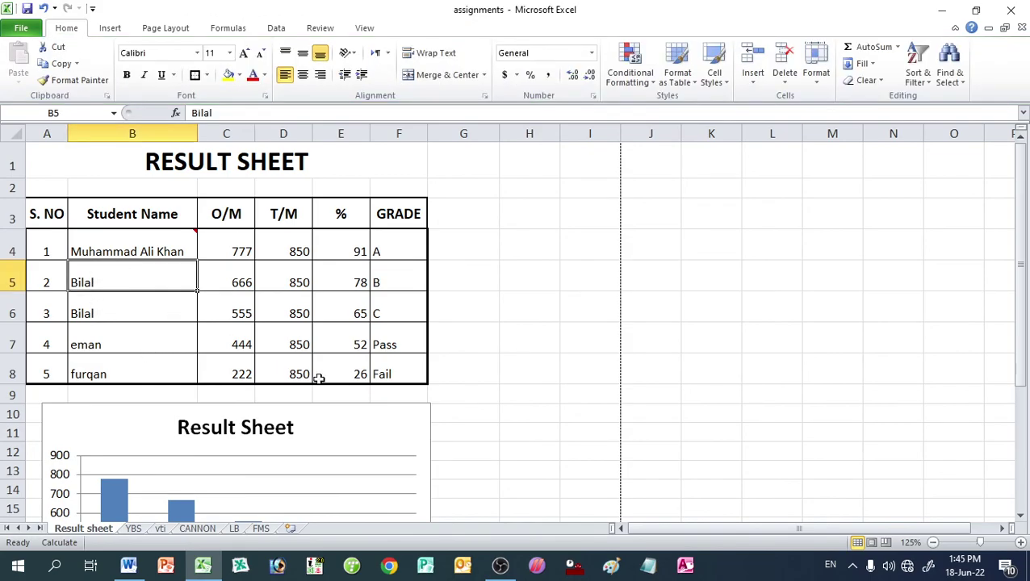
key("F2")
type("Ahmad")
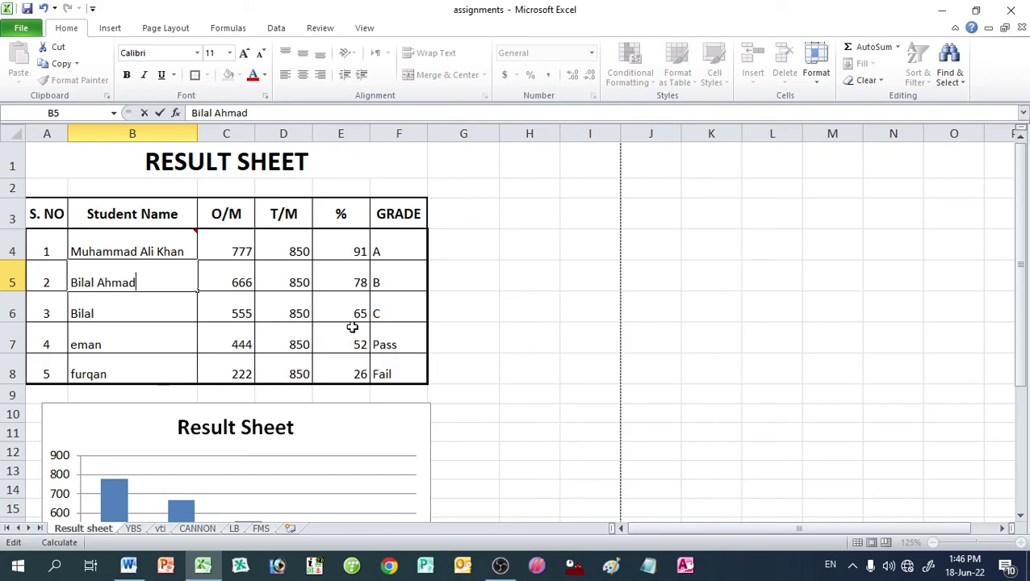
key("Return")
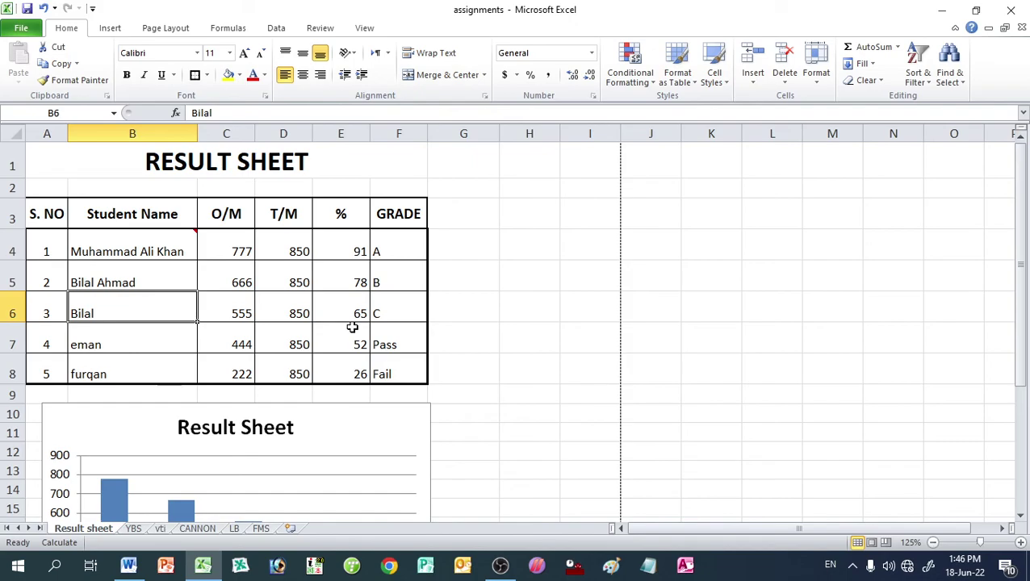
type("M. Nas")
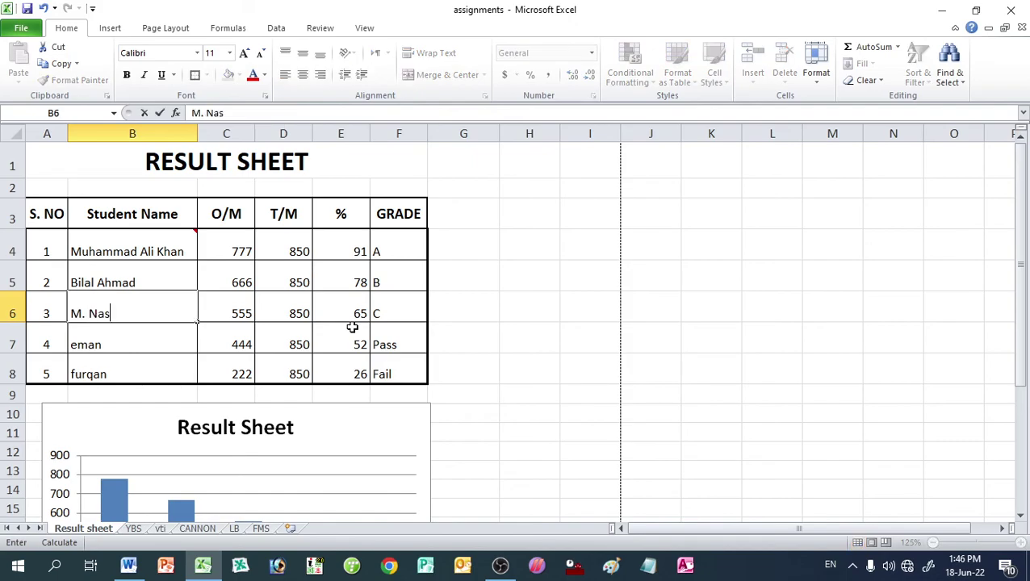
type("eem")
key("Return")
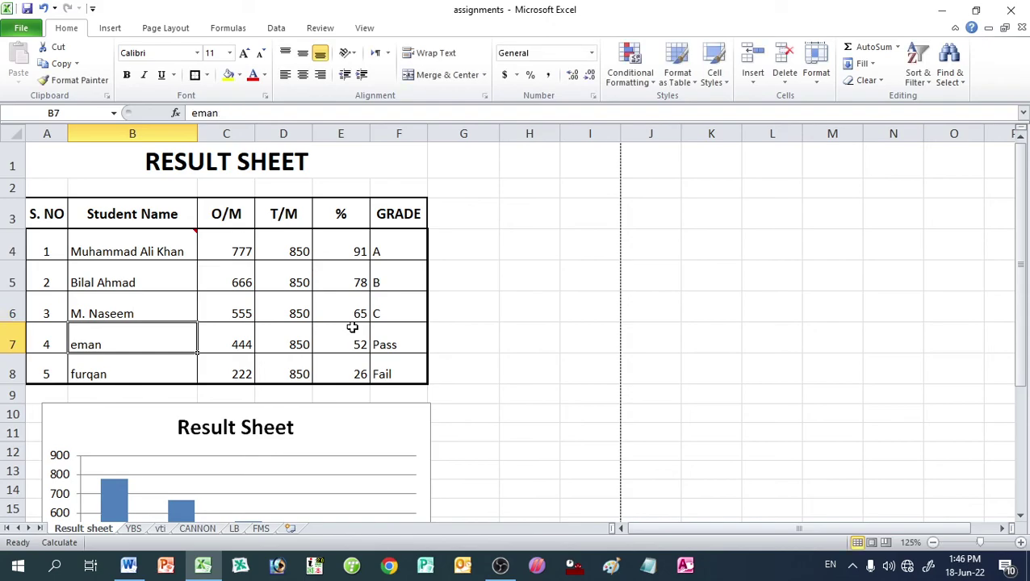
Step: Complete the full names in B7 and B8, fixing B7's lowercase first letter
key("F2")
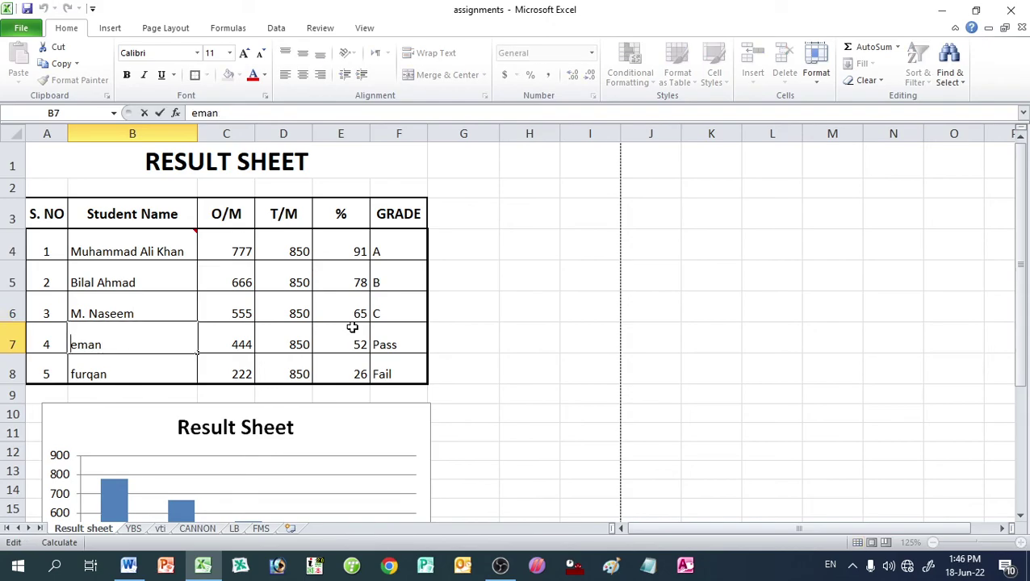
key("Delete")
type("Eman ")
type("Ali")
key("Return")
key("F2")
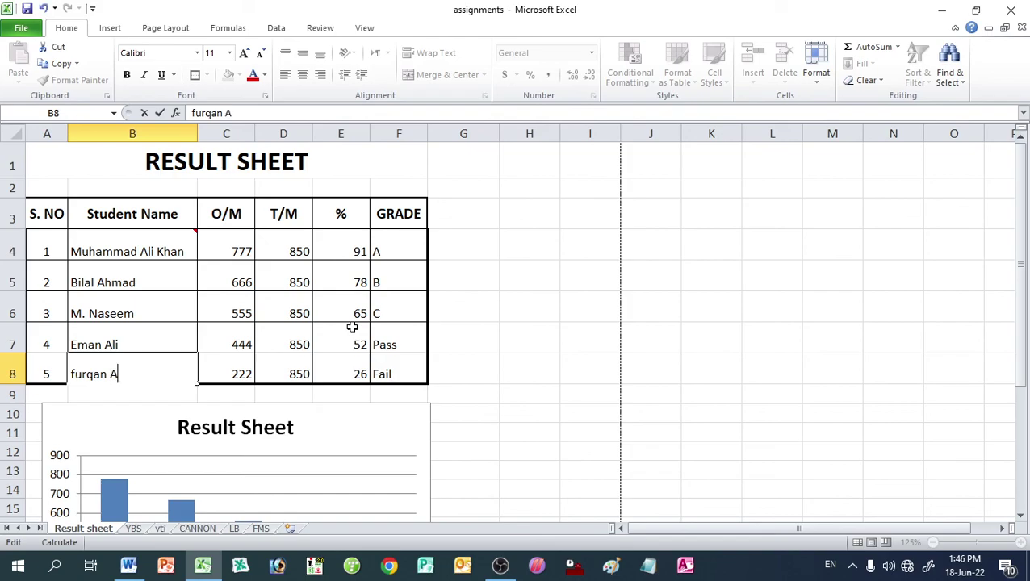
type("hmad")
key("Return")
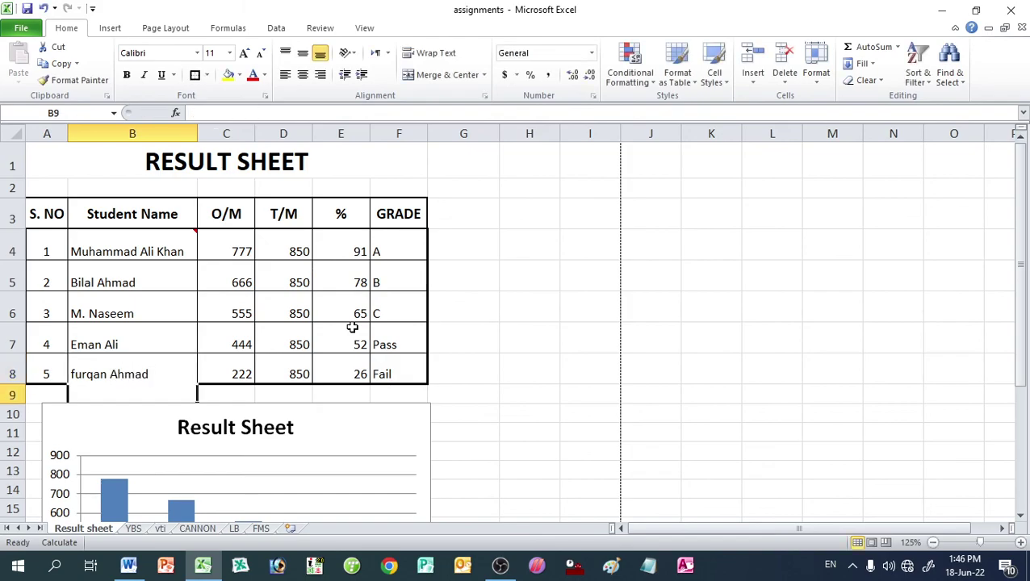
key("Up")
key("Up")
key("Up")
key("Up")
key("Up")
key("Up")
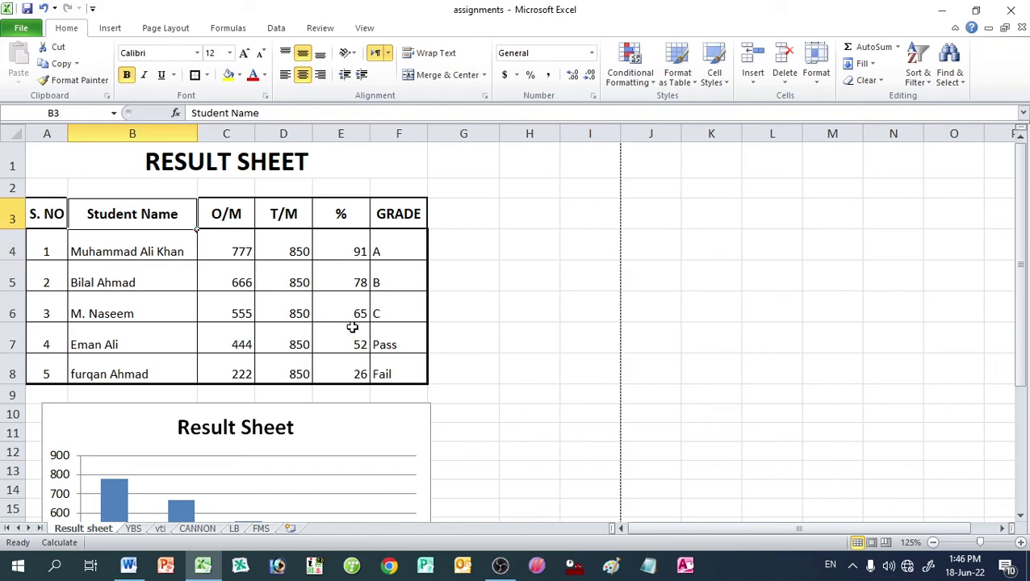
scroll(504, 203, "down", 5)
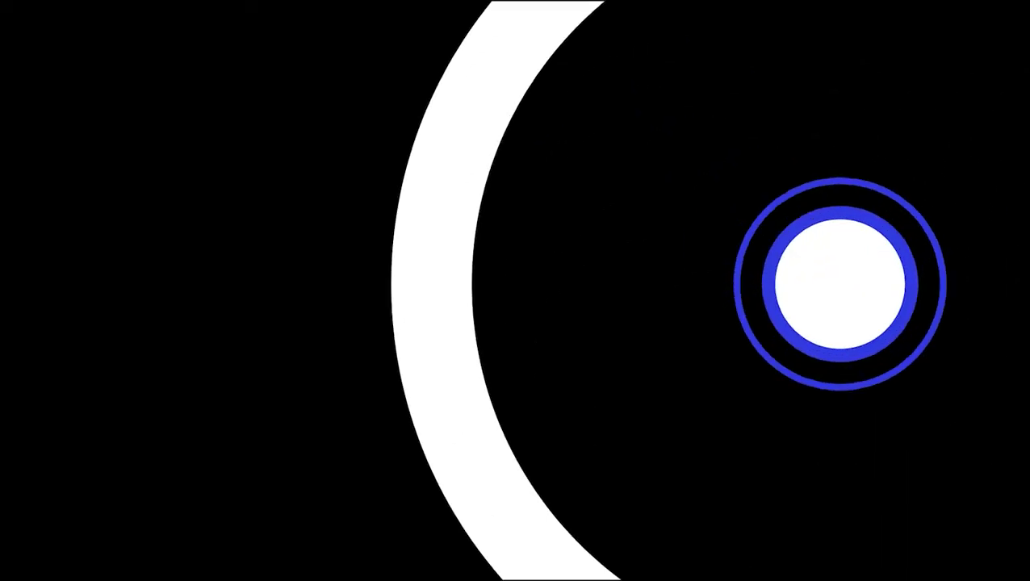